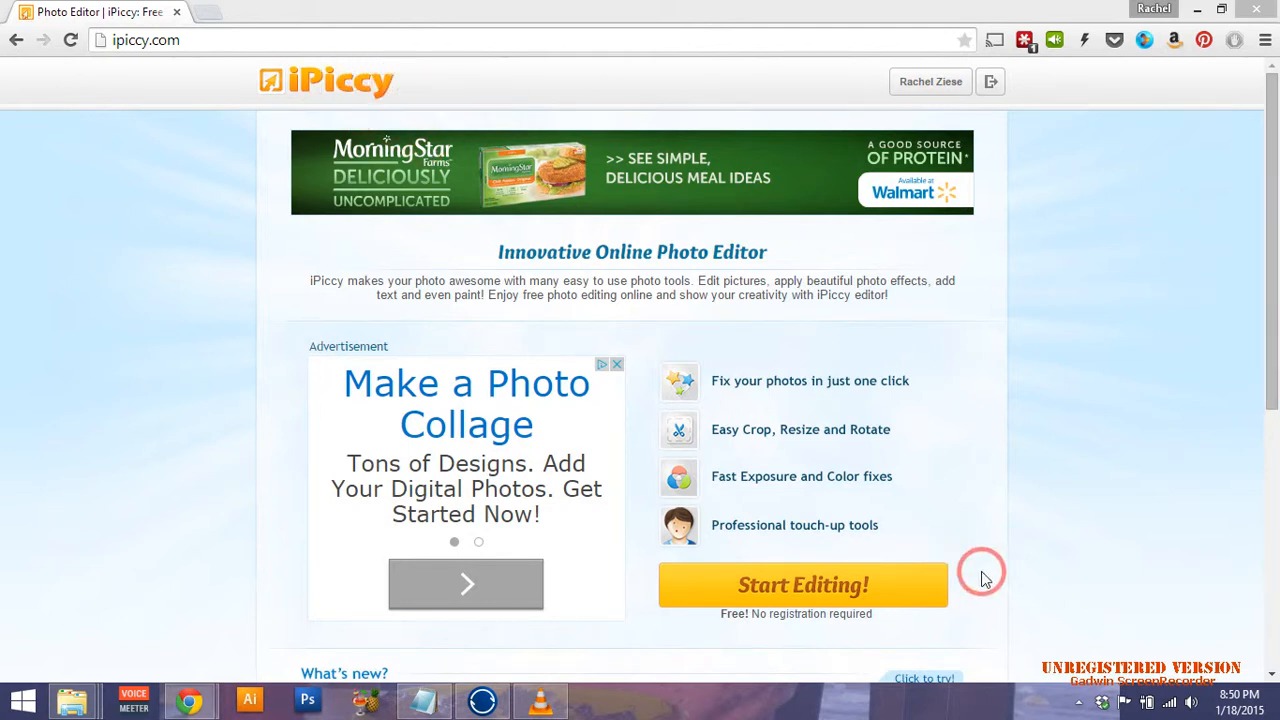
Launch iPiccy's editor to reach the library holding IMG_9759, IMG_9730 and IMG_9719.
scroll(1258, 410, "down", 1)
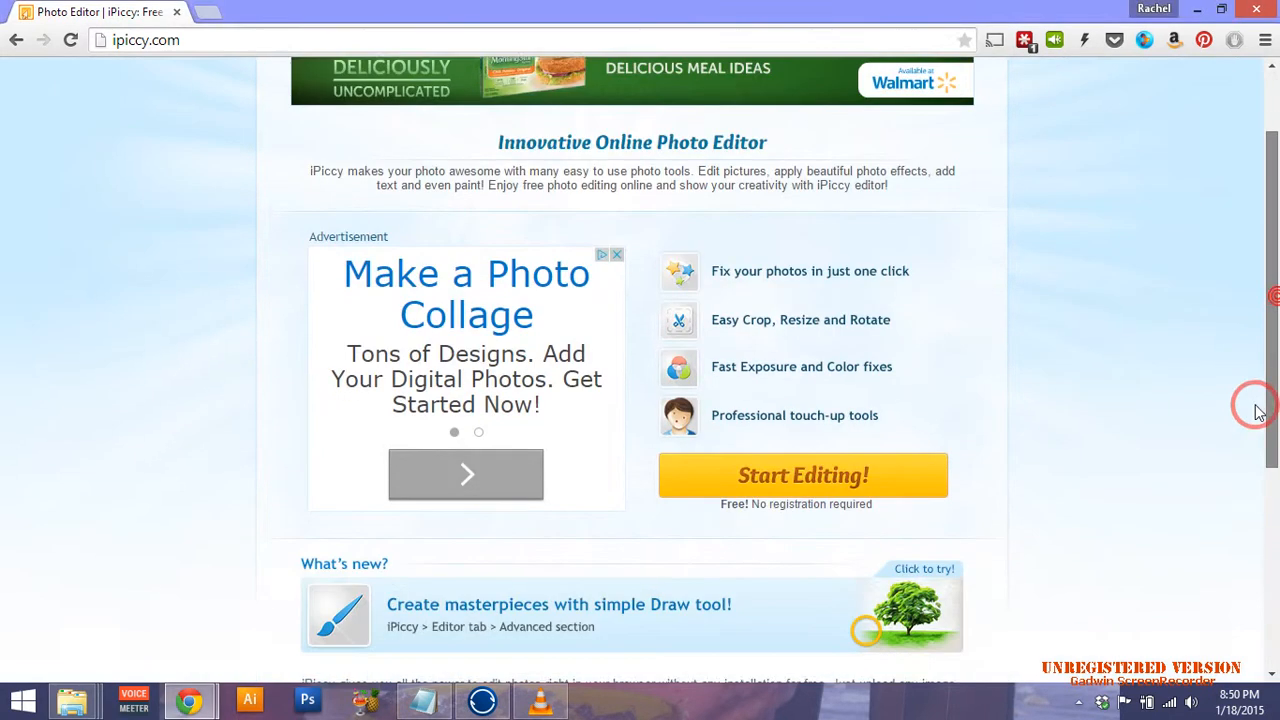
scroll(1255, 400, "down", 1)
scroll(1258, 375, "up", 1)
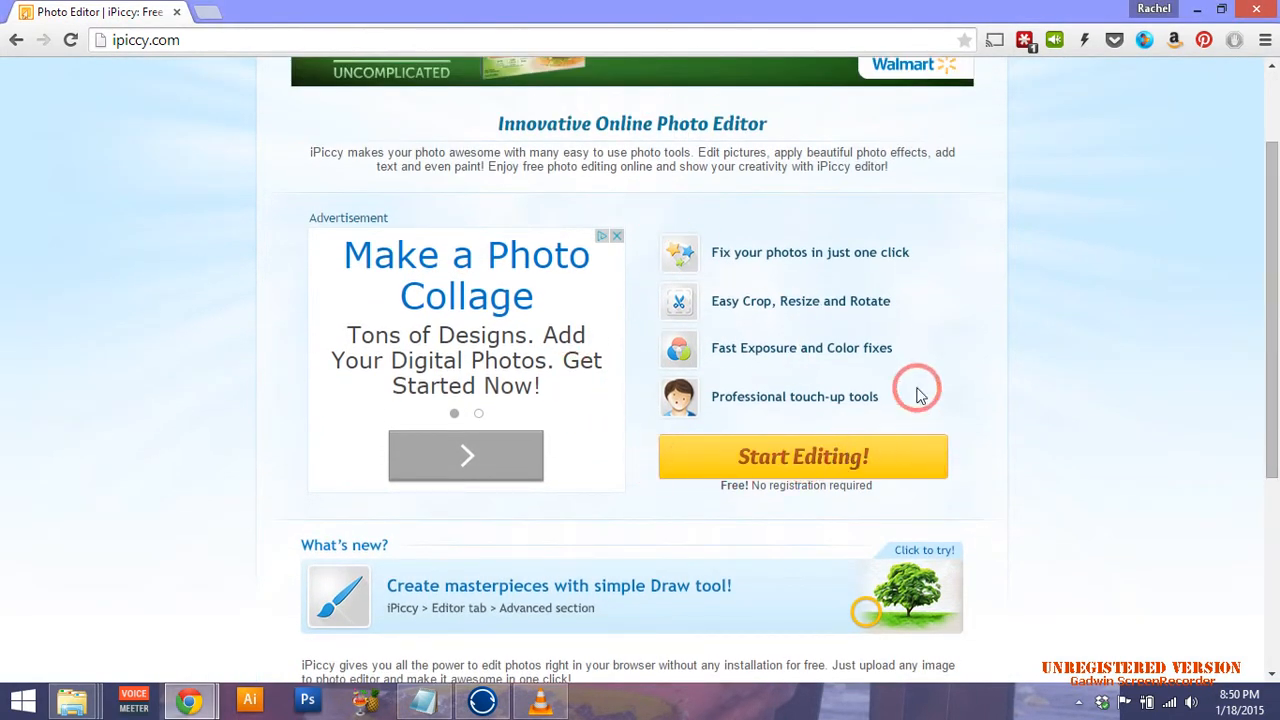
left_click(862, 458)
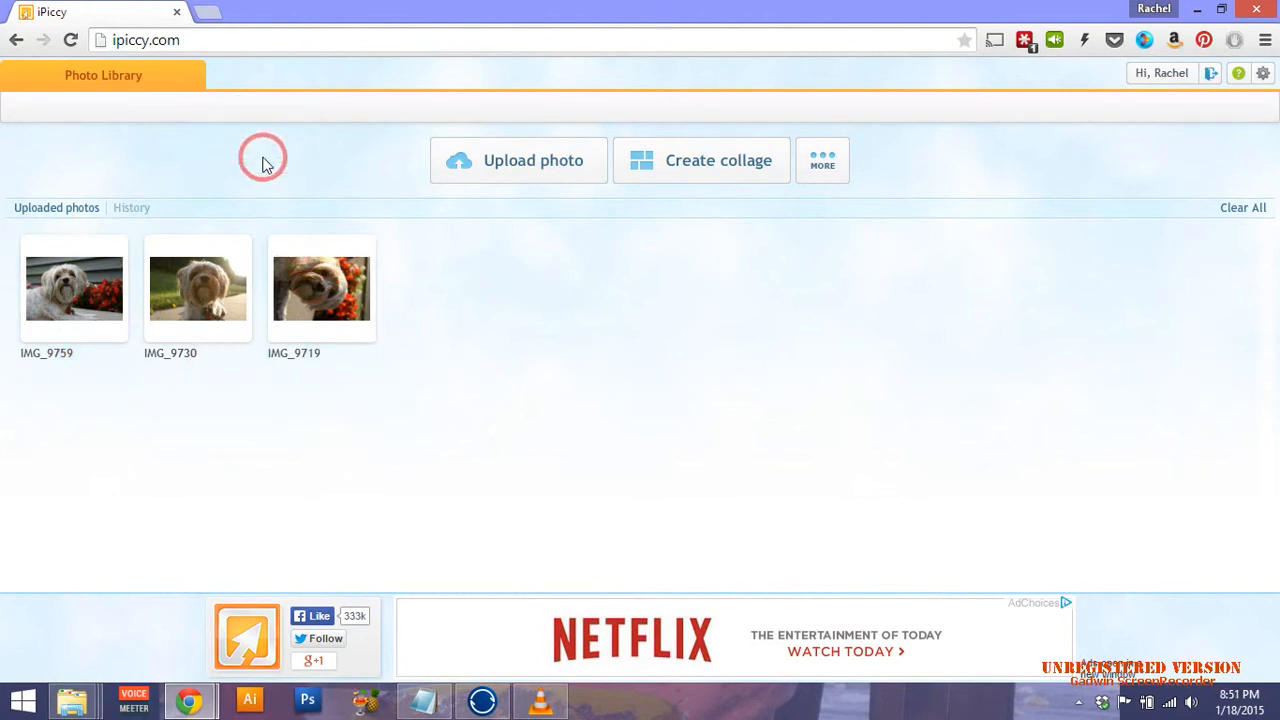
Upload the 3photos and 3photos-Text PNGs from Desktop > Facebook Cover Photos > Valentines-Day-0001.
left_click(540, 180)
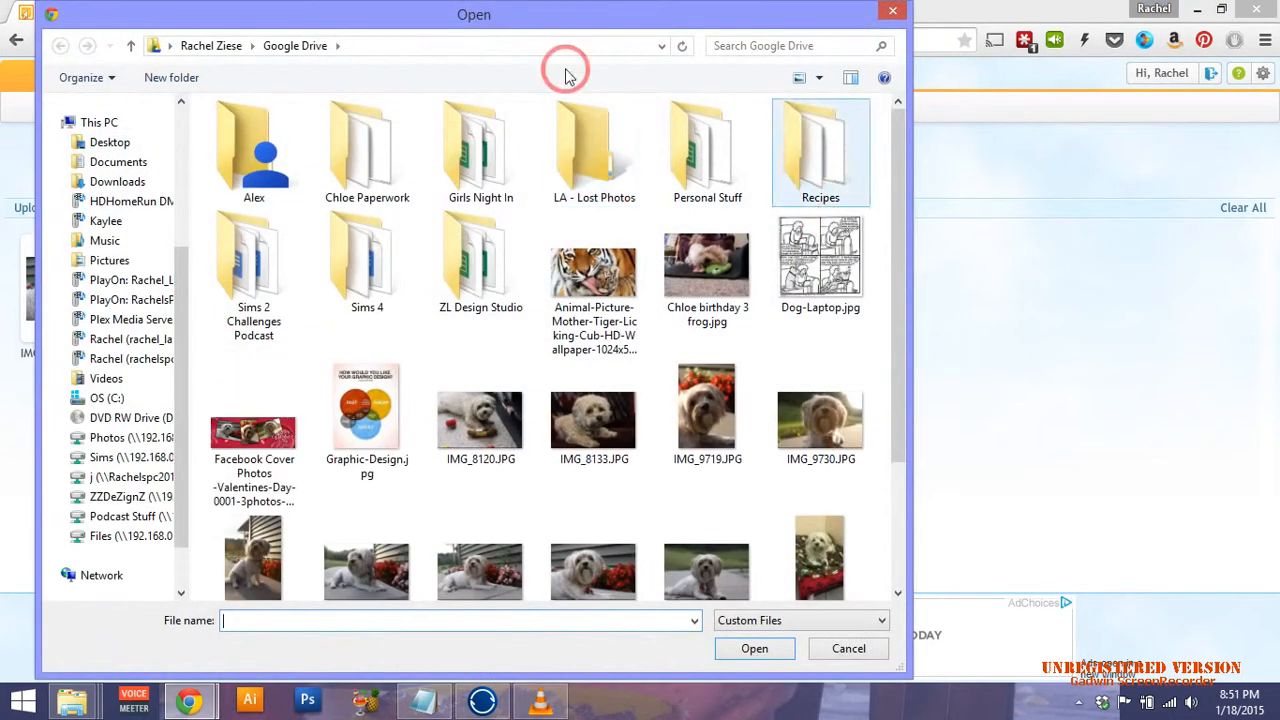
scroll(165, 245, "up", 5)
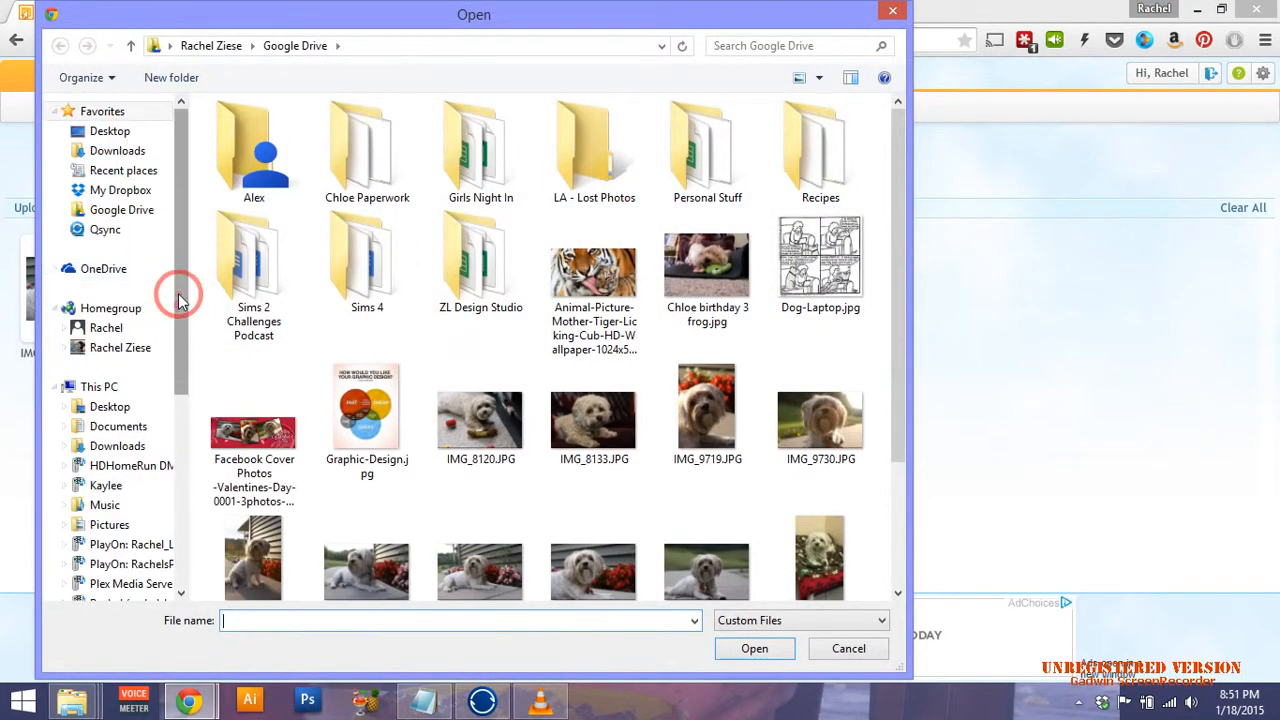
left_click(97, 138)
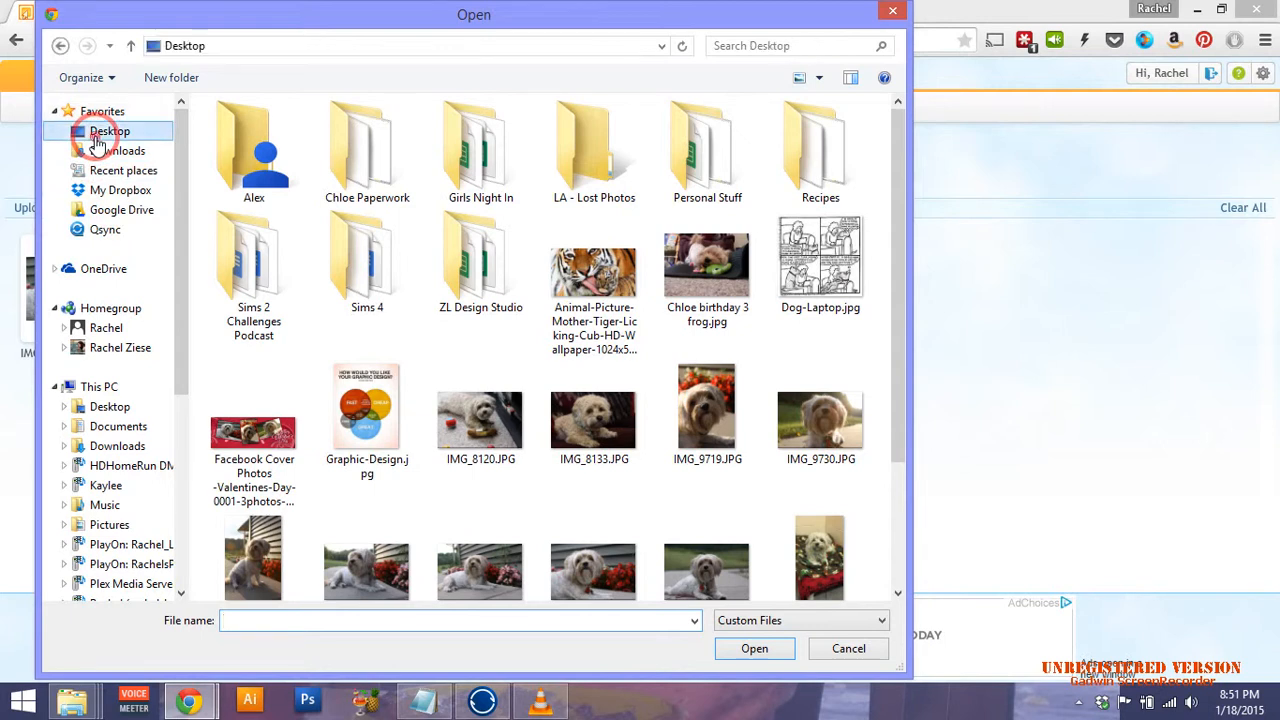
left_click(573, 393)
double_click(573, 393)
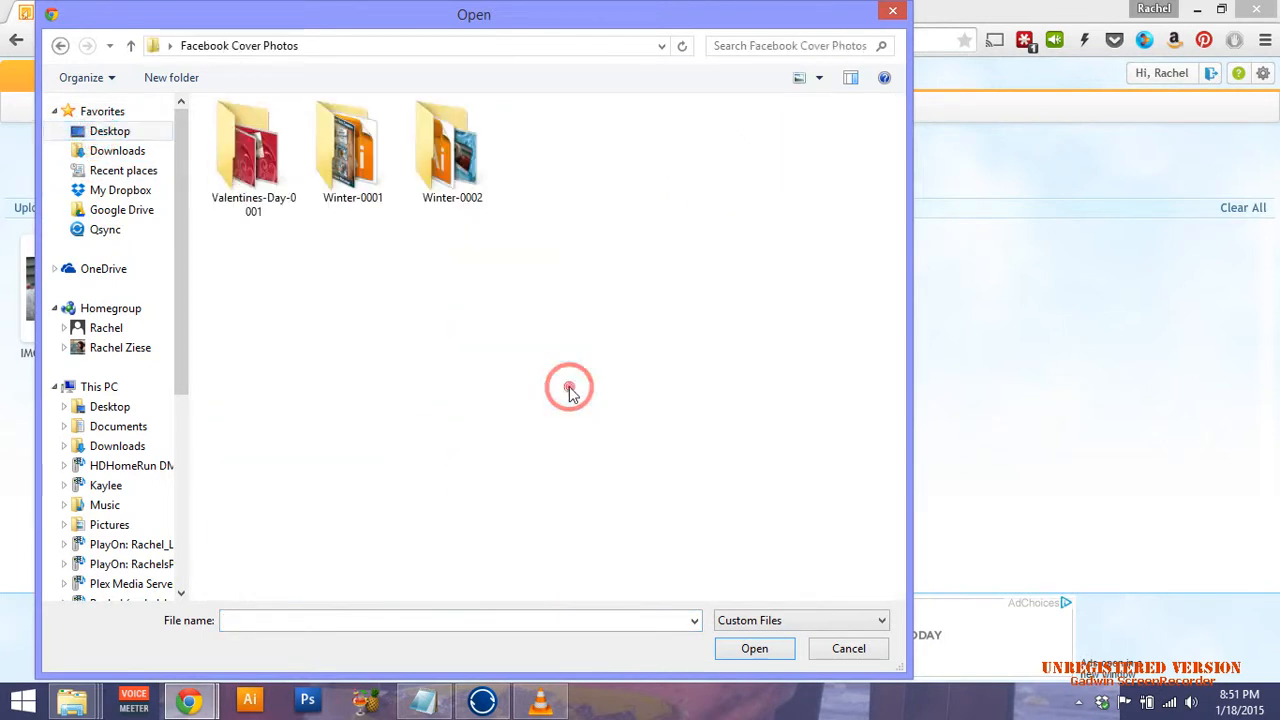
double_click(246, 150)
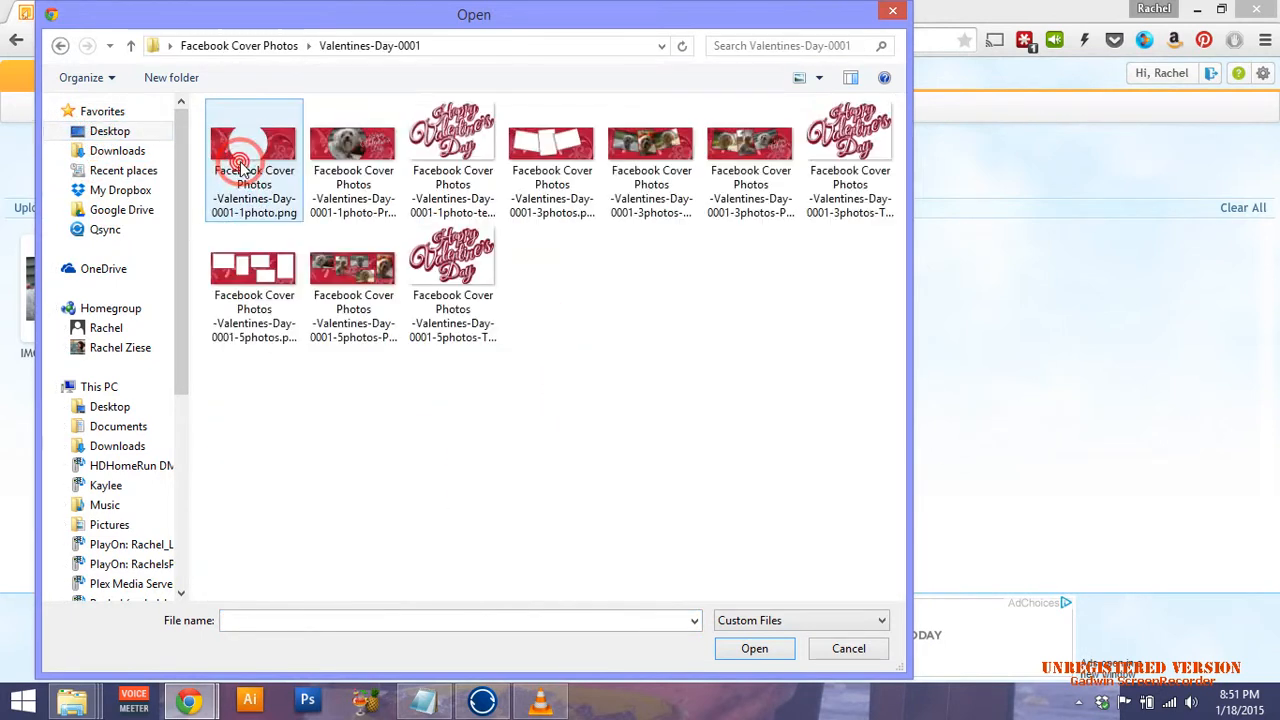
left_click(788, 212)
left_click(420, 180)
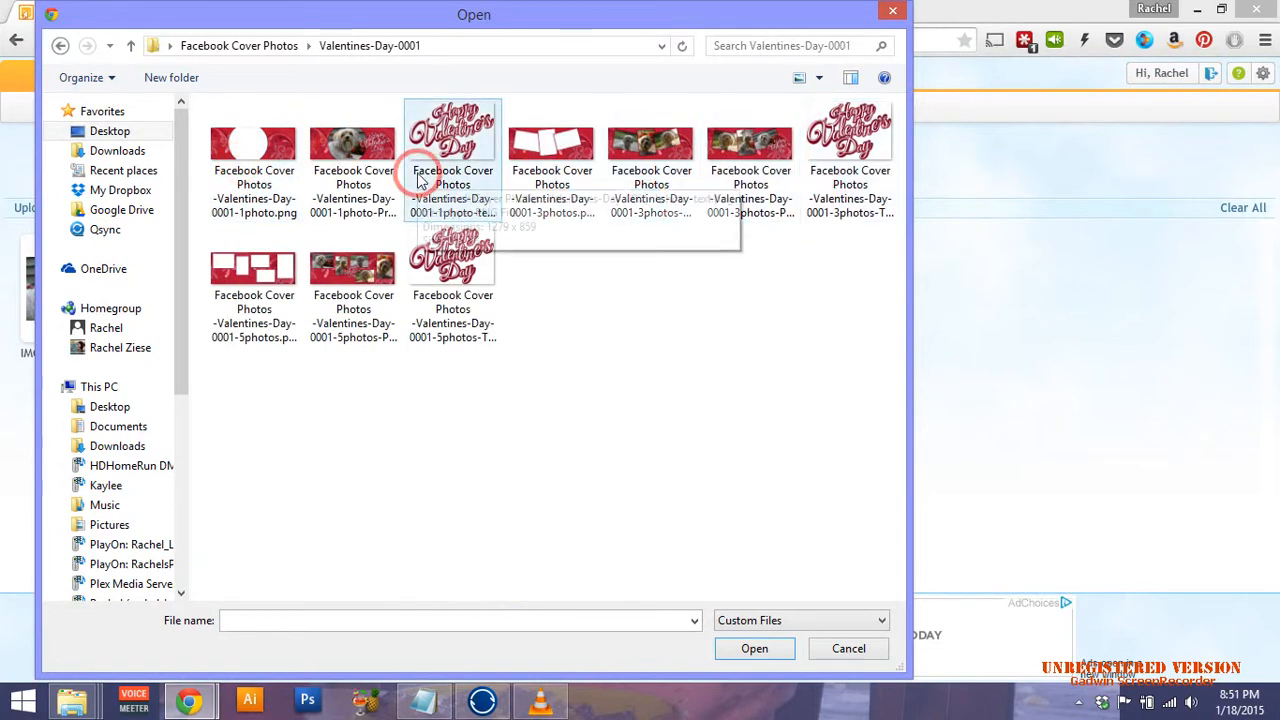
left_click(558, 200)
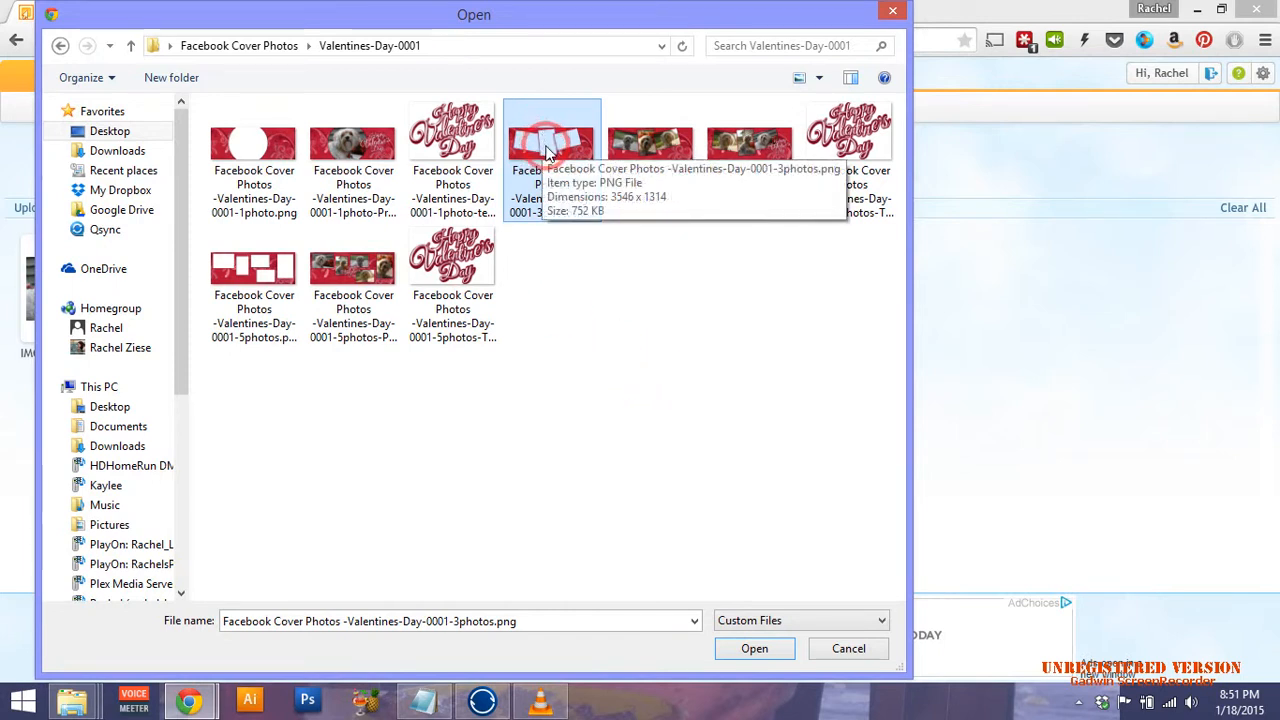
left_click(868, 155, "ctrl")
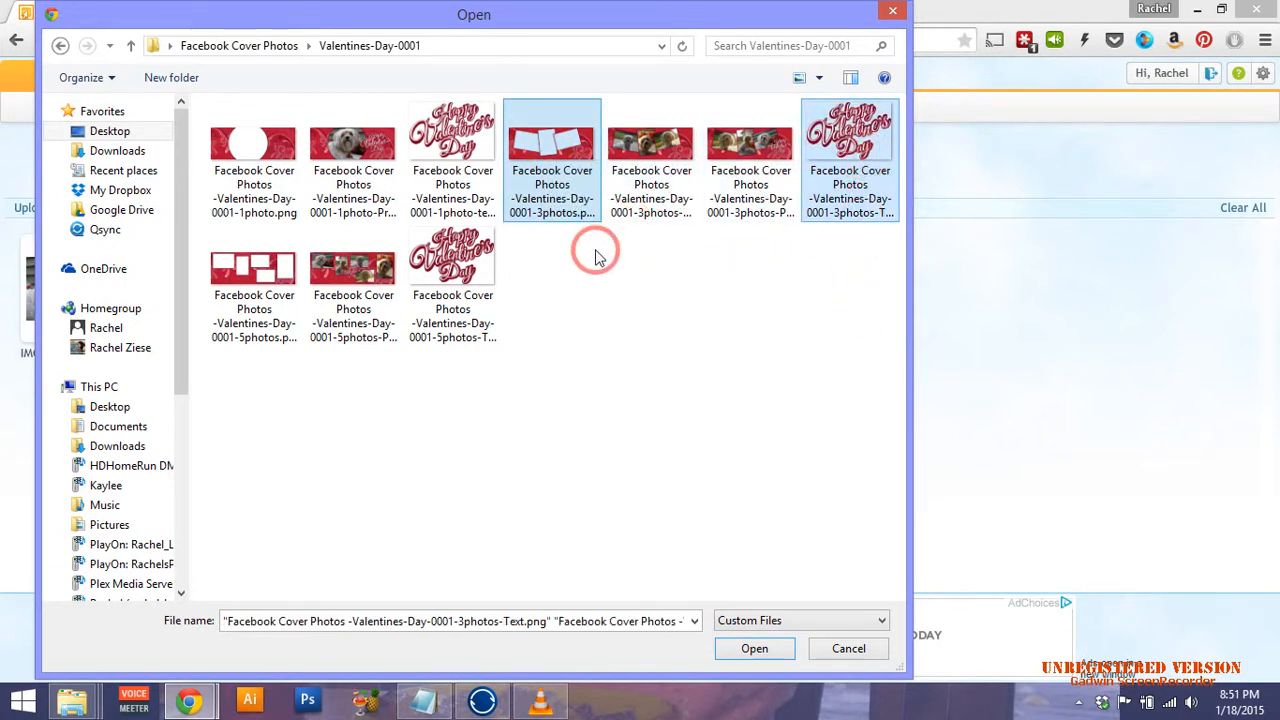
left_click(752, 647)
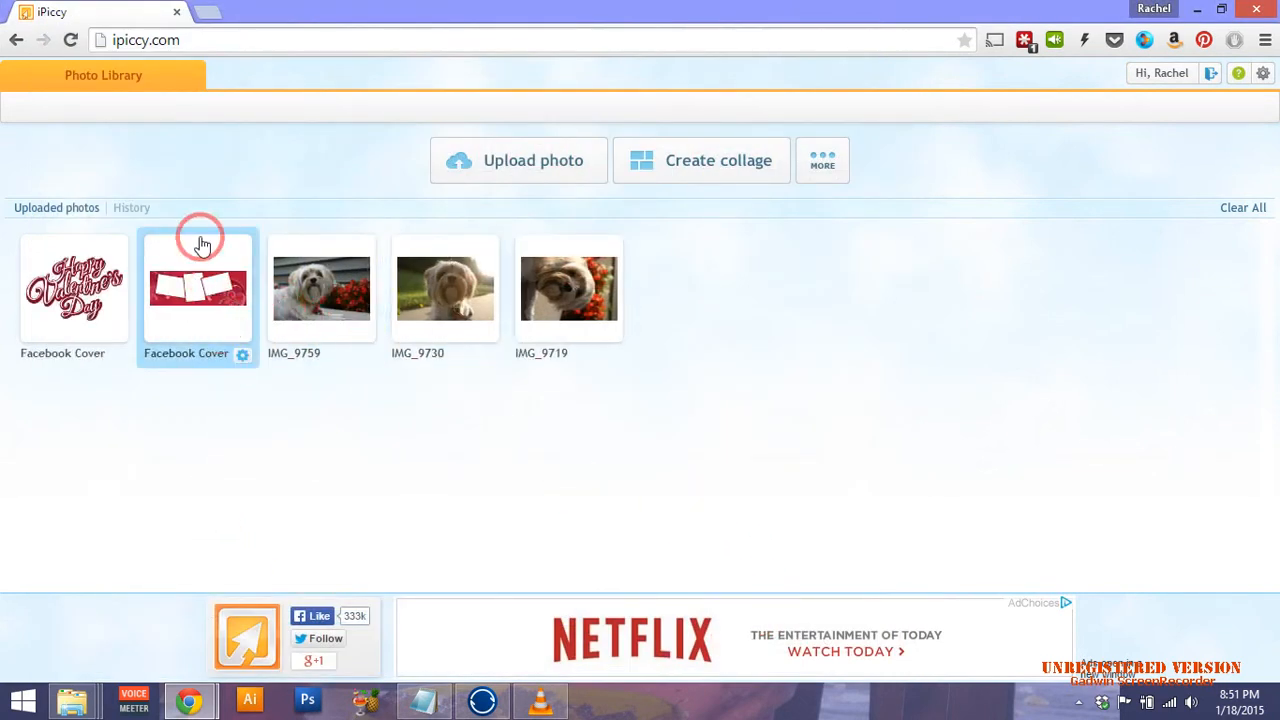
Open the three-frame Facebook Cover template in the editor via its gear menu's Edit.
left_click(243, 357)
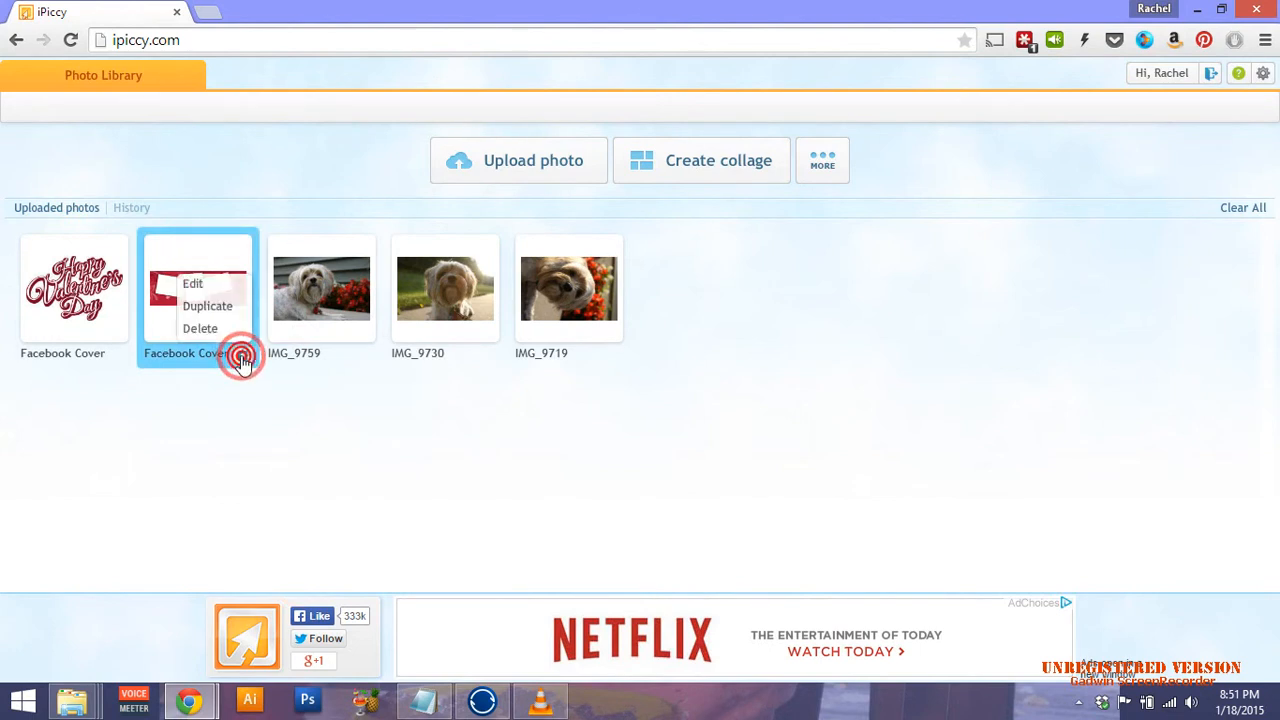
left_click(200, 285)
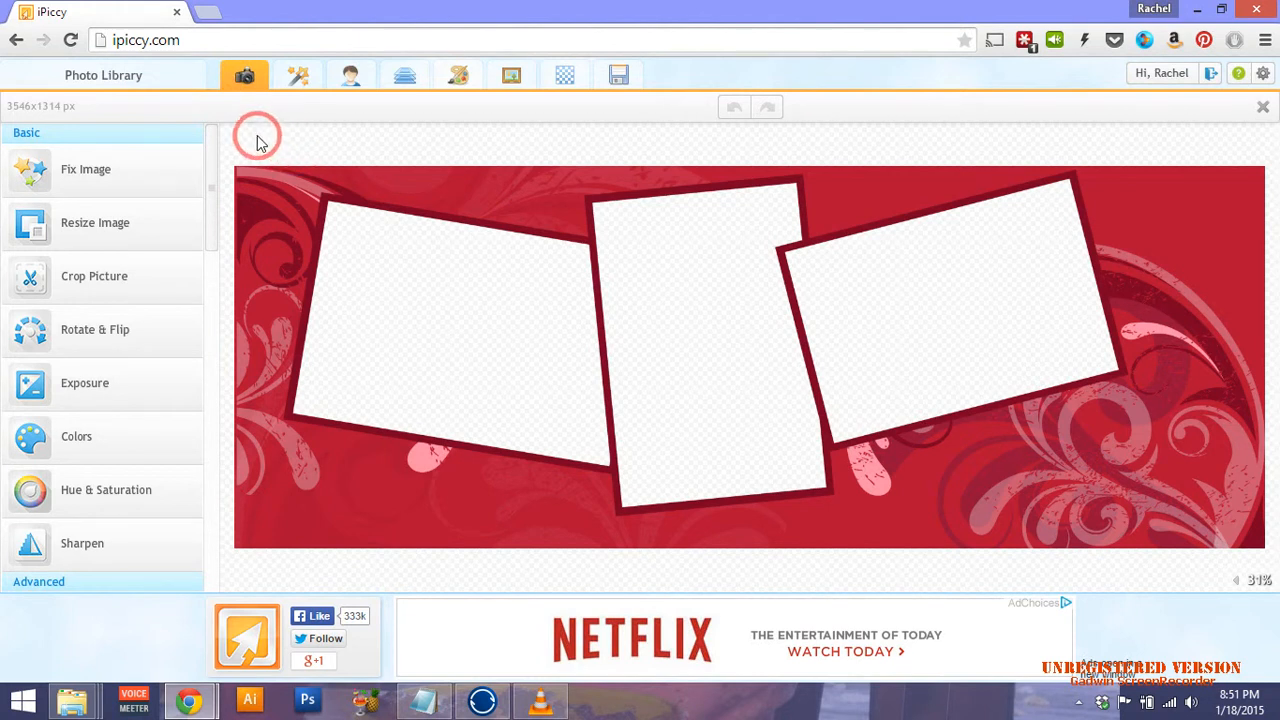
In the Blender view, select and unlock the Background layer, bringing up the Add Photo panel.
left_click(400, 79)
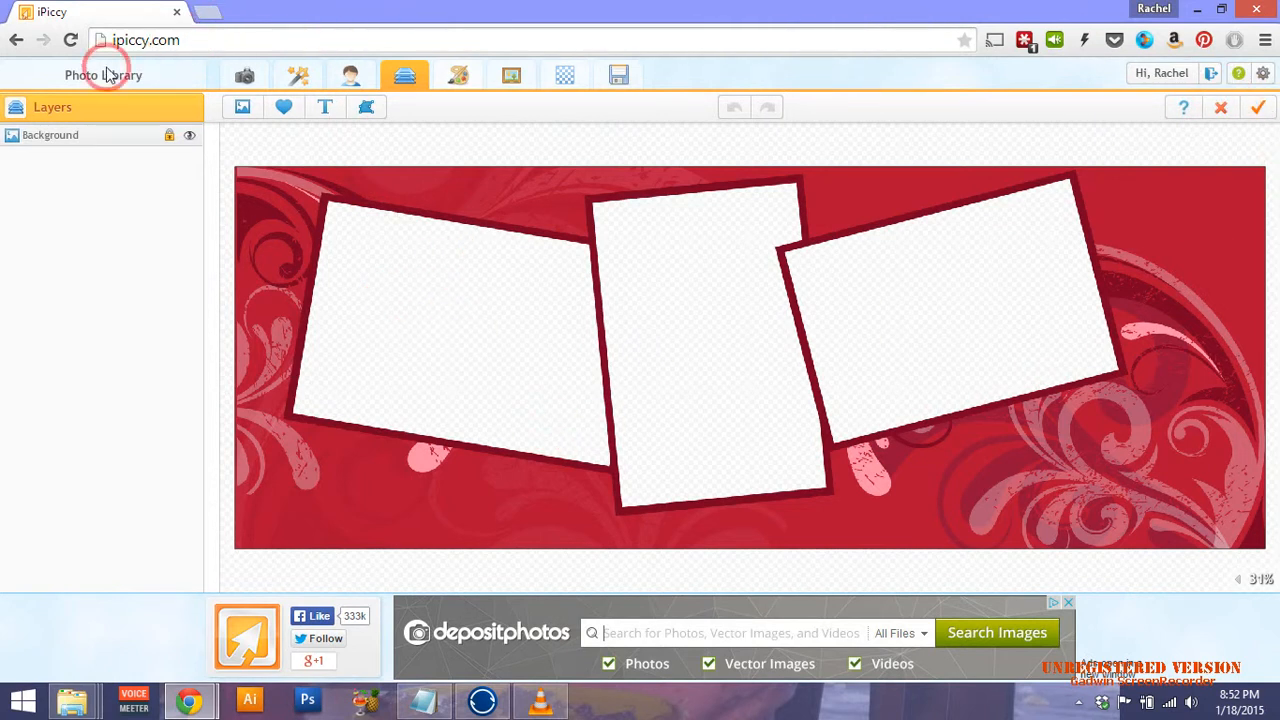
left_click(80, 140)
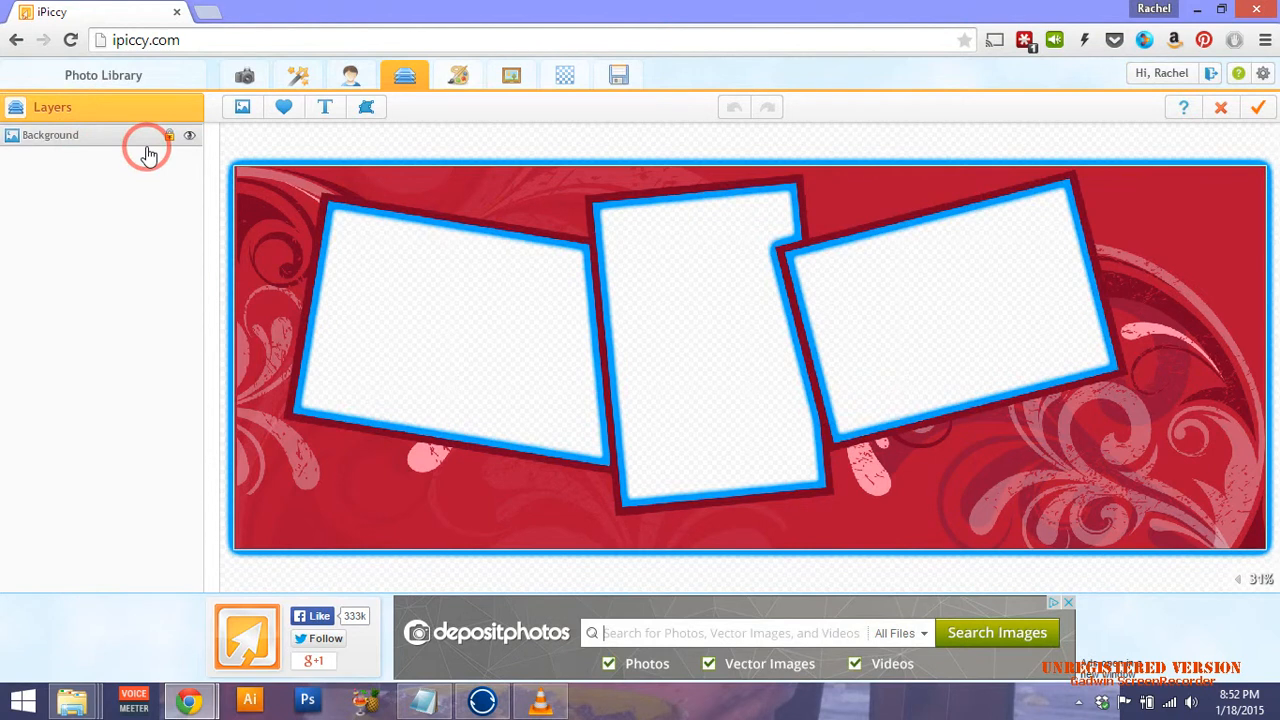
left_click(48, 132)
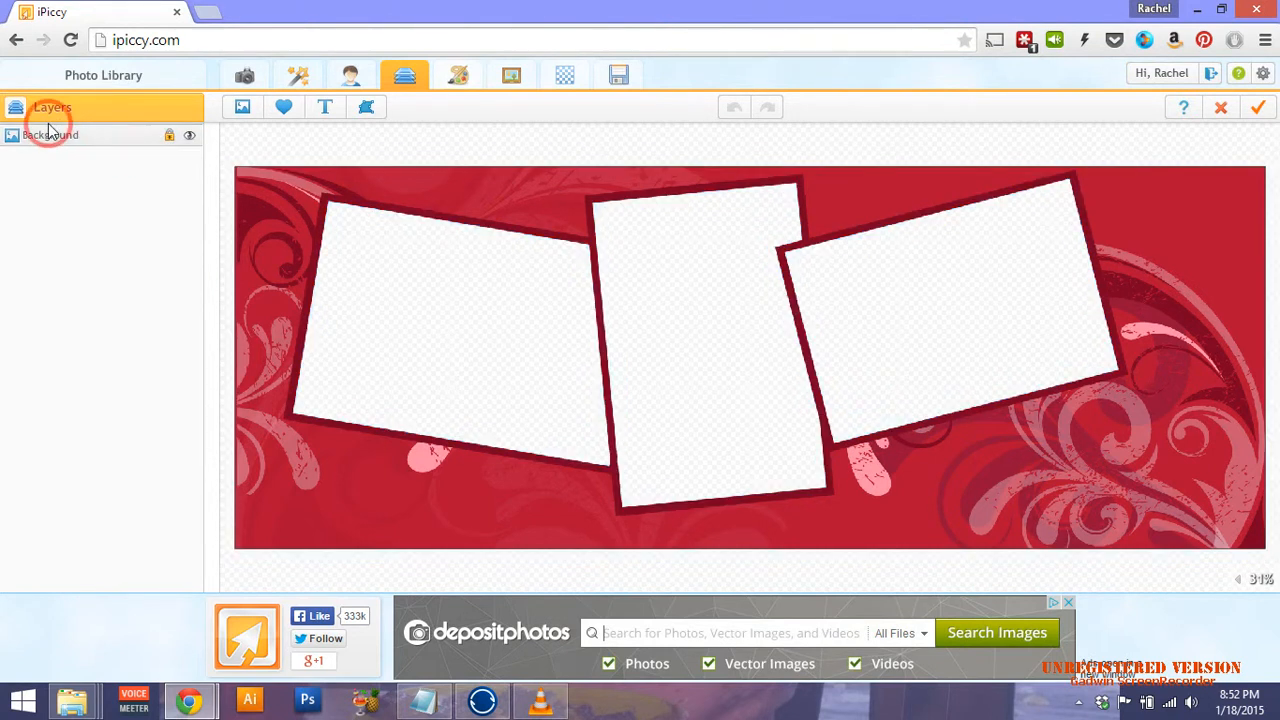
left_click(171, 139)
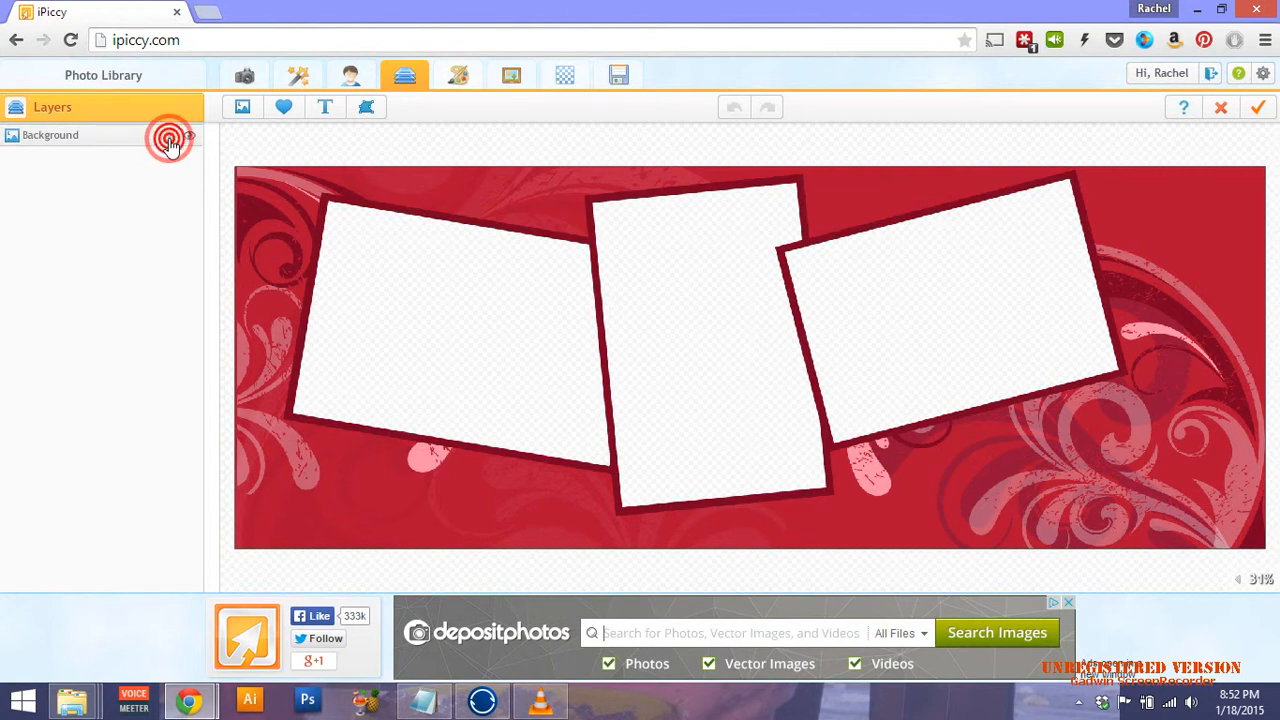
left_click(346, 210)
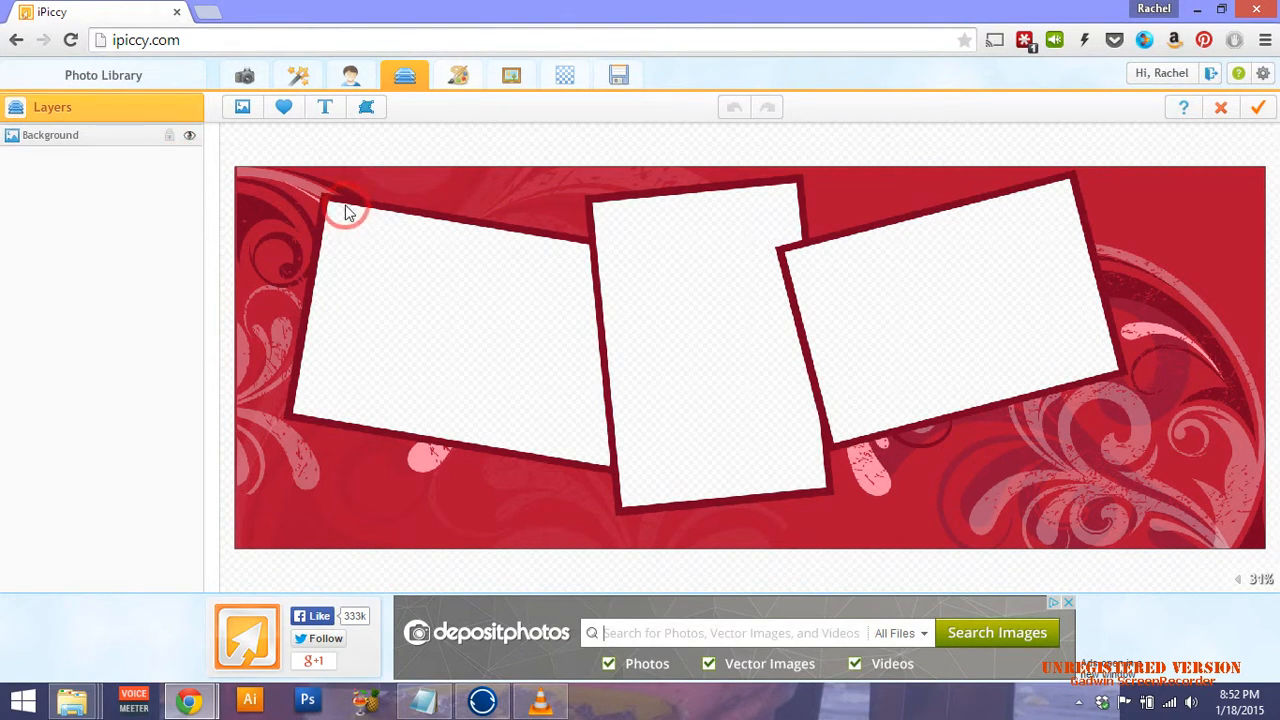
mouse_move(293, 251)
left_mouse_down()
mouse_move(373, 300)
mouse_move(545, 162)
left_mouse_up()
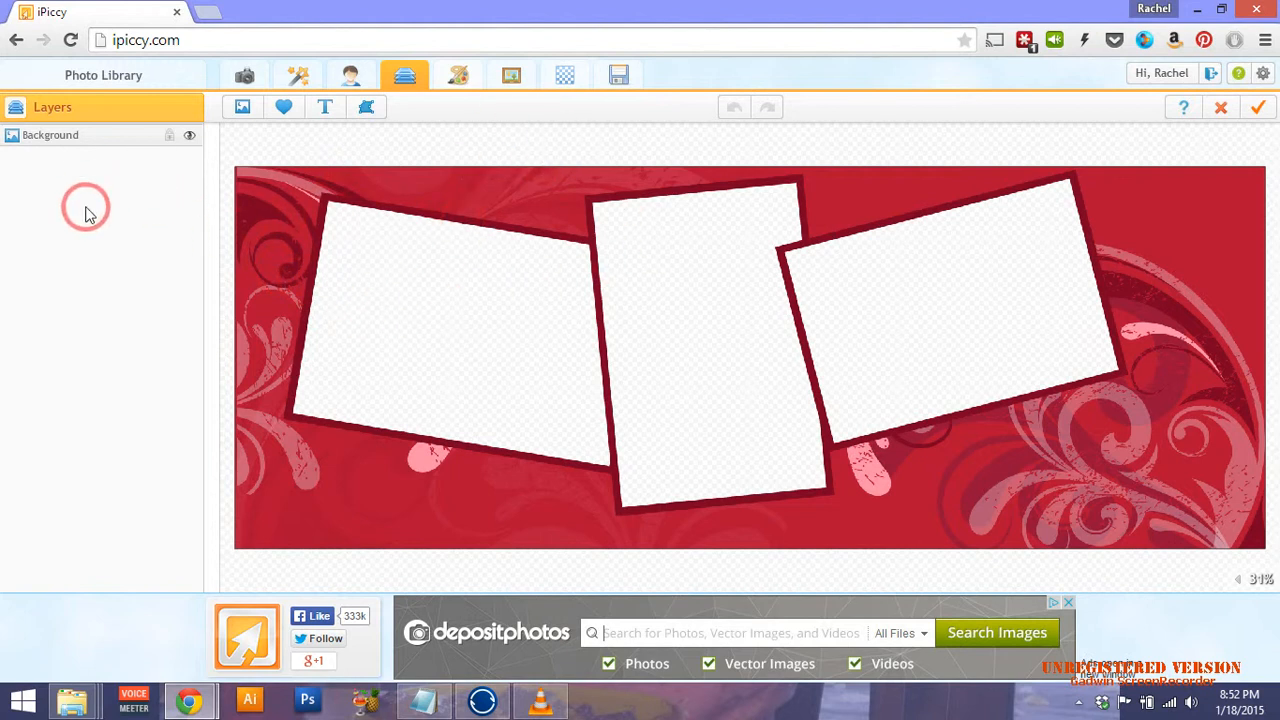
Add dog photo IMG_9759 to the canvas and enlarge it over the left frame.
left_click(241, 108)
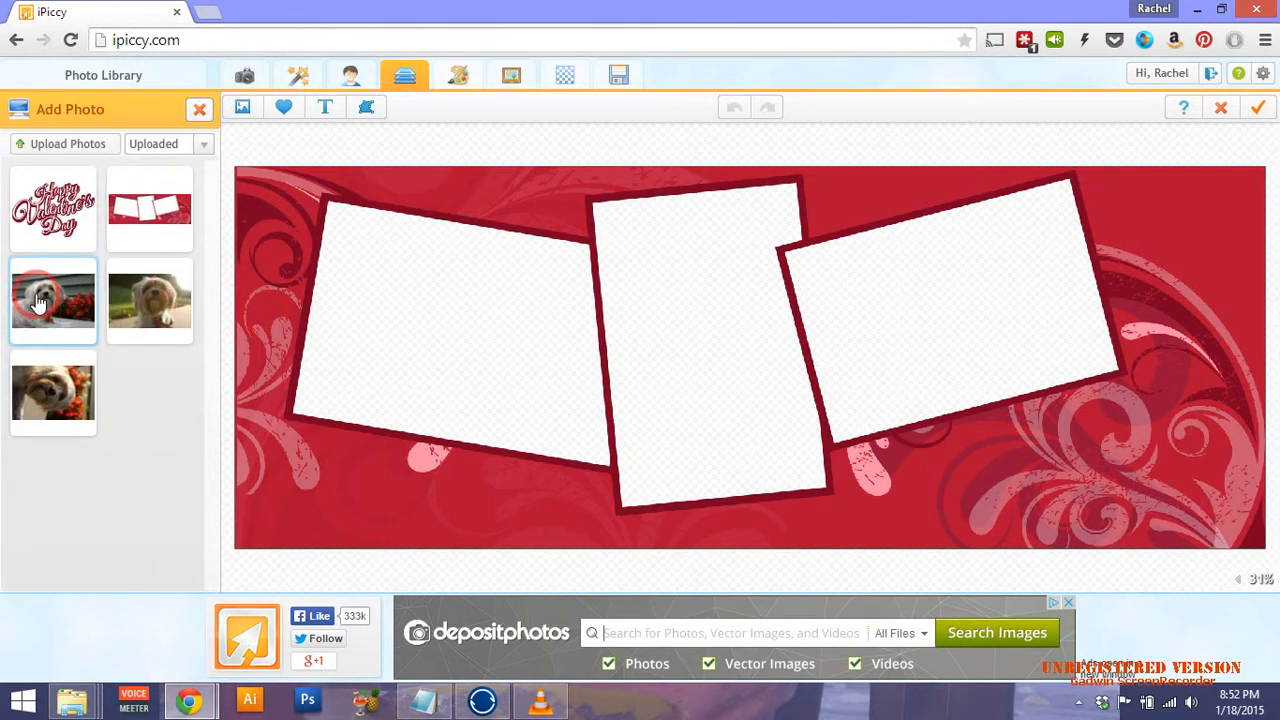
left_click_drag(38, 303, 443, 305)
left_click_drag(520, 358, 523, 352)
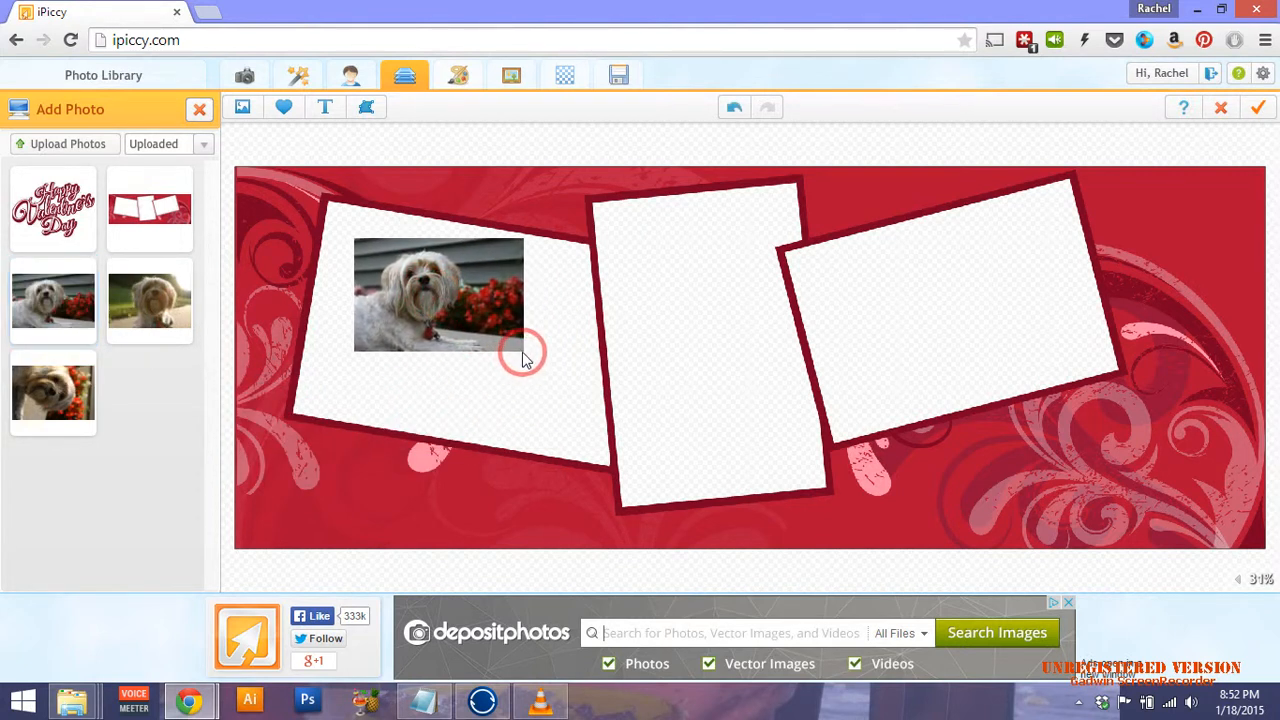
left_click(420, 285)
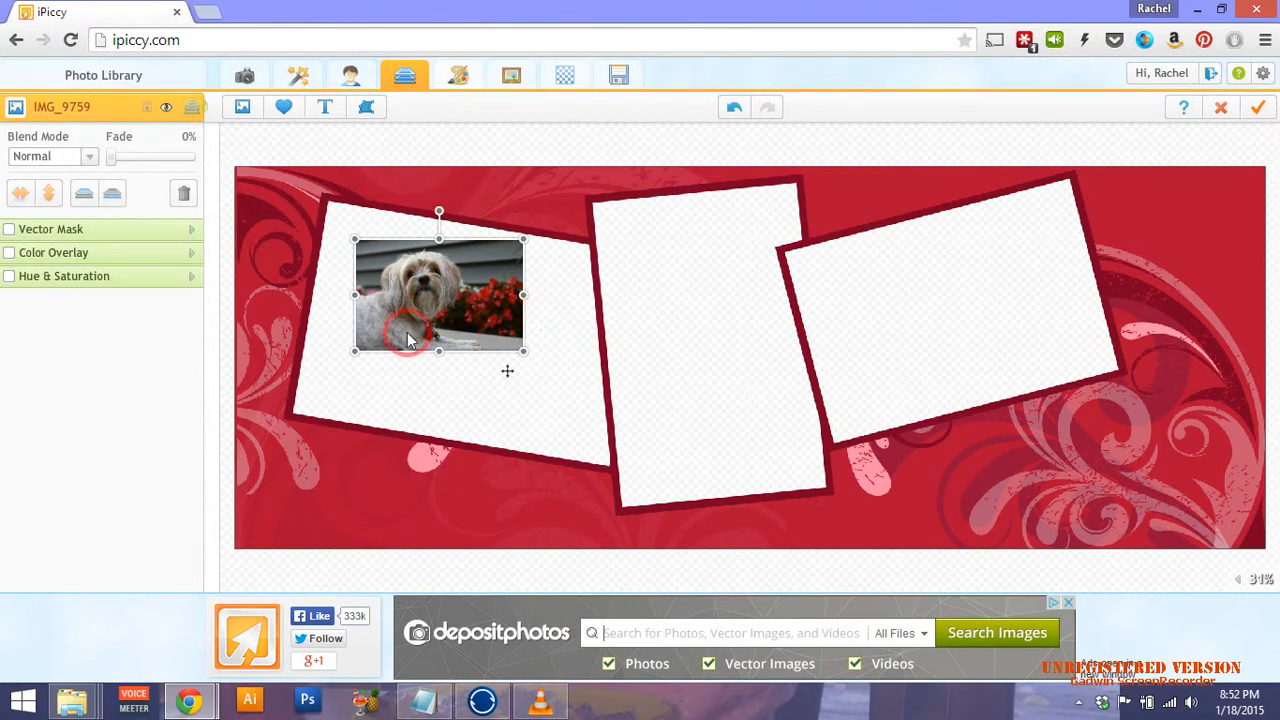
left_click_drag(523, 352, 651, 505)
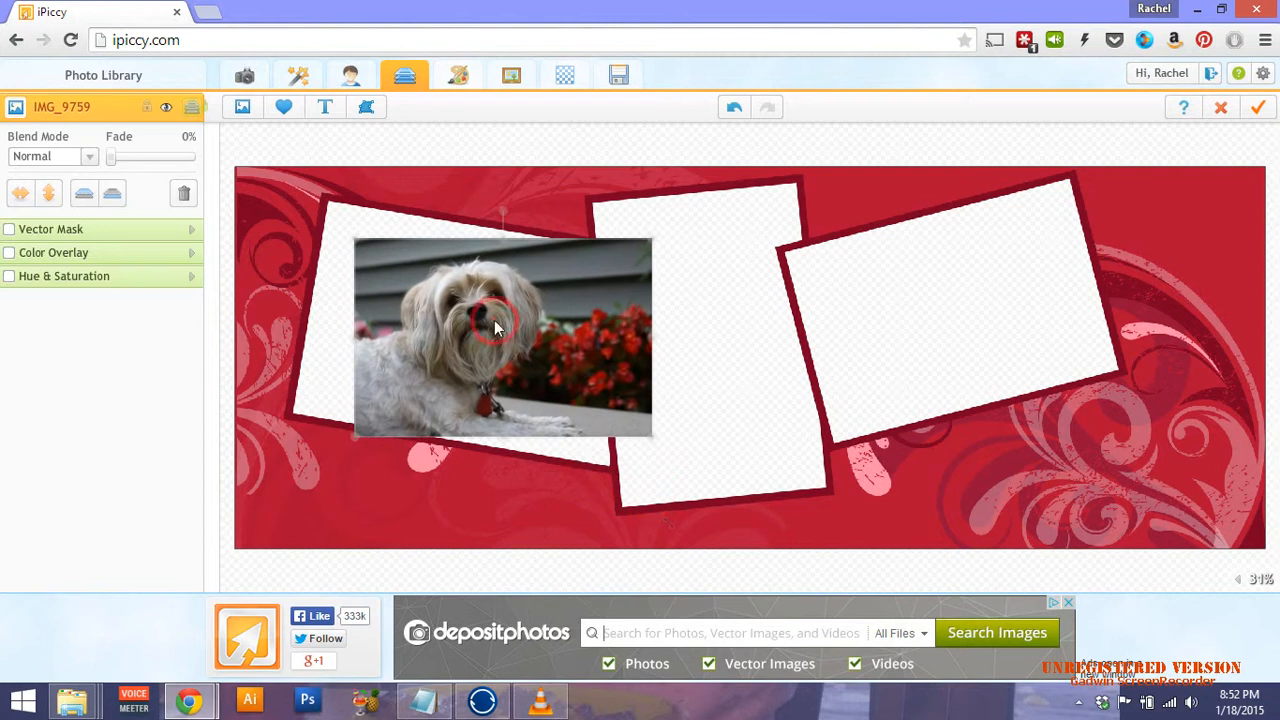
left_click_drag(424, 283, 389, 243)
left_click_drag(616, 397, 657, 428)
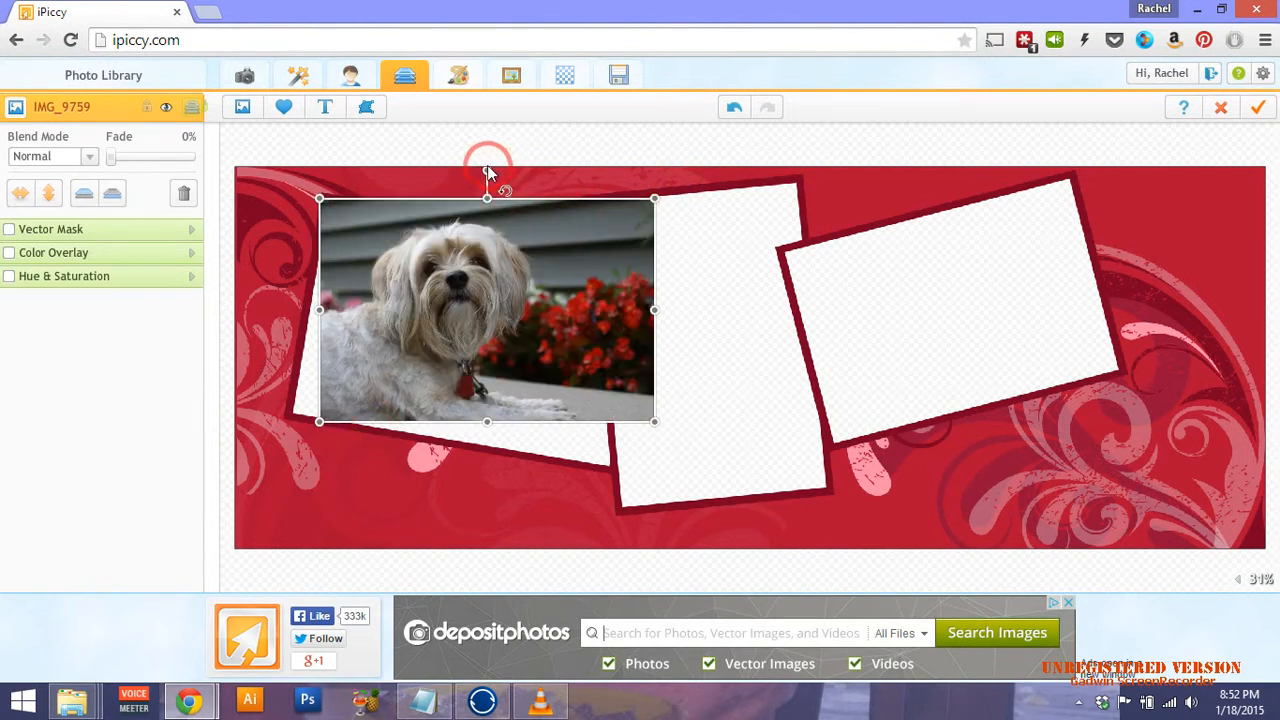
Tilt IMG_9759 to the frame's angle and settle it within the left slot.
left_click_drag(487, 165, 515, 167)
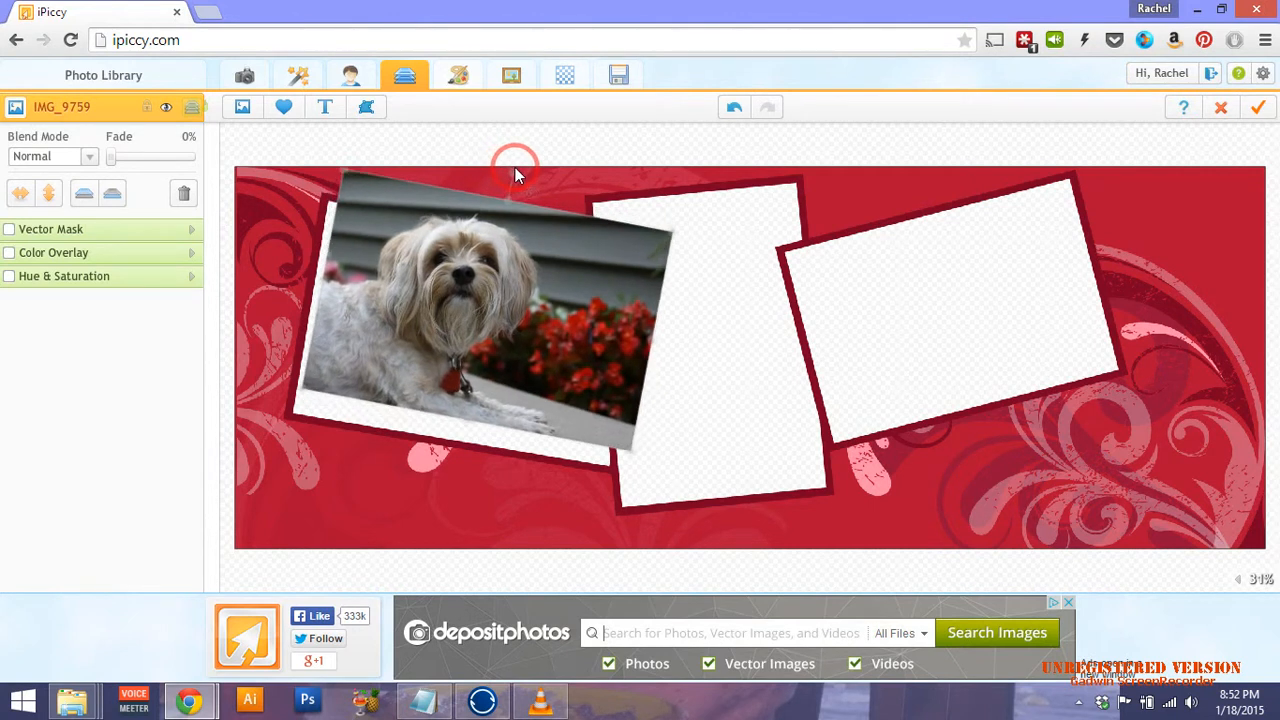
left_click(590, 303)
left_click_drag(590, 301, 573, 326)
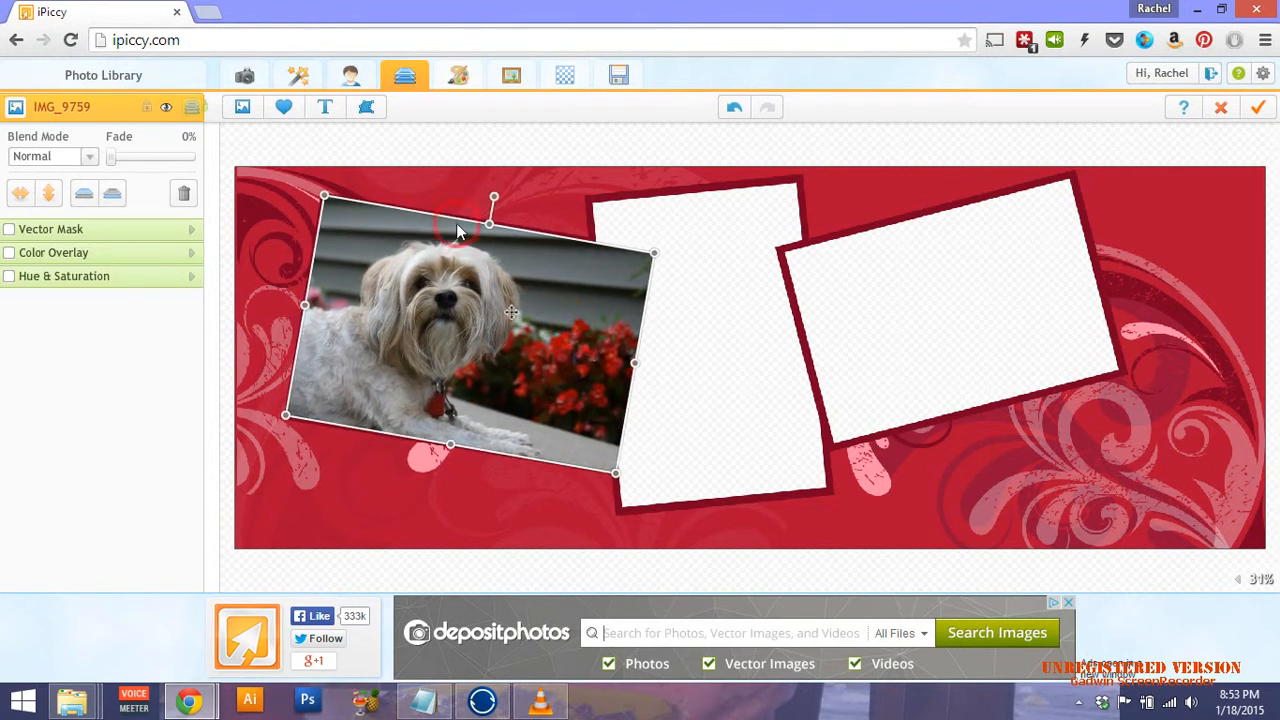
left_click(433, 150)
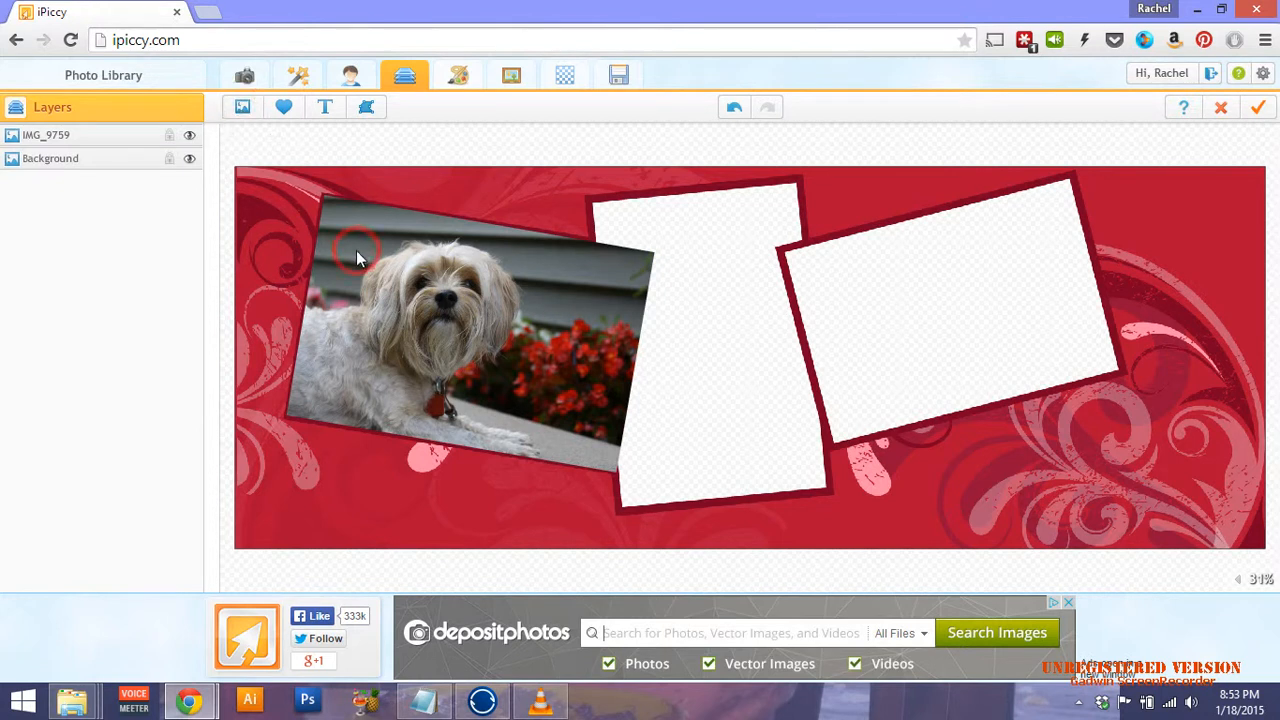
left_click(74, 139)
left_click(79, 154)
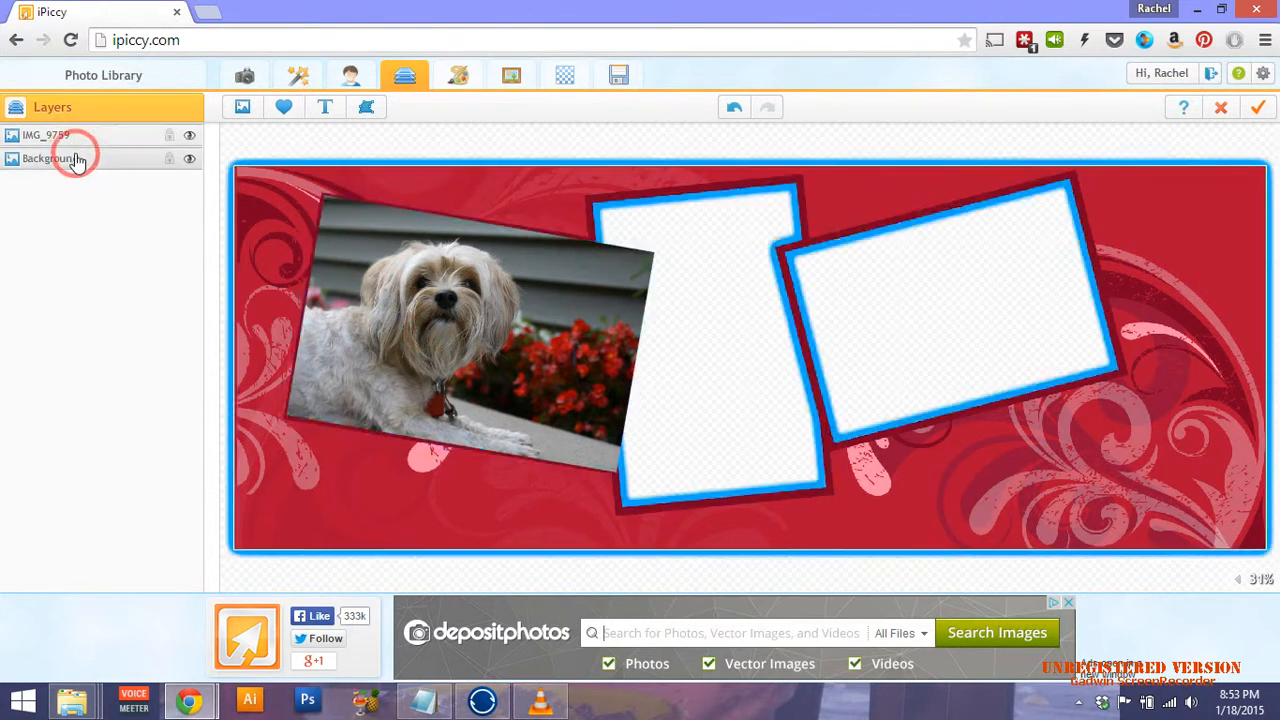
left_click(86, 143)
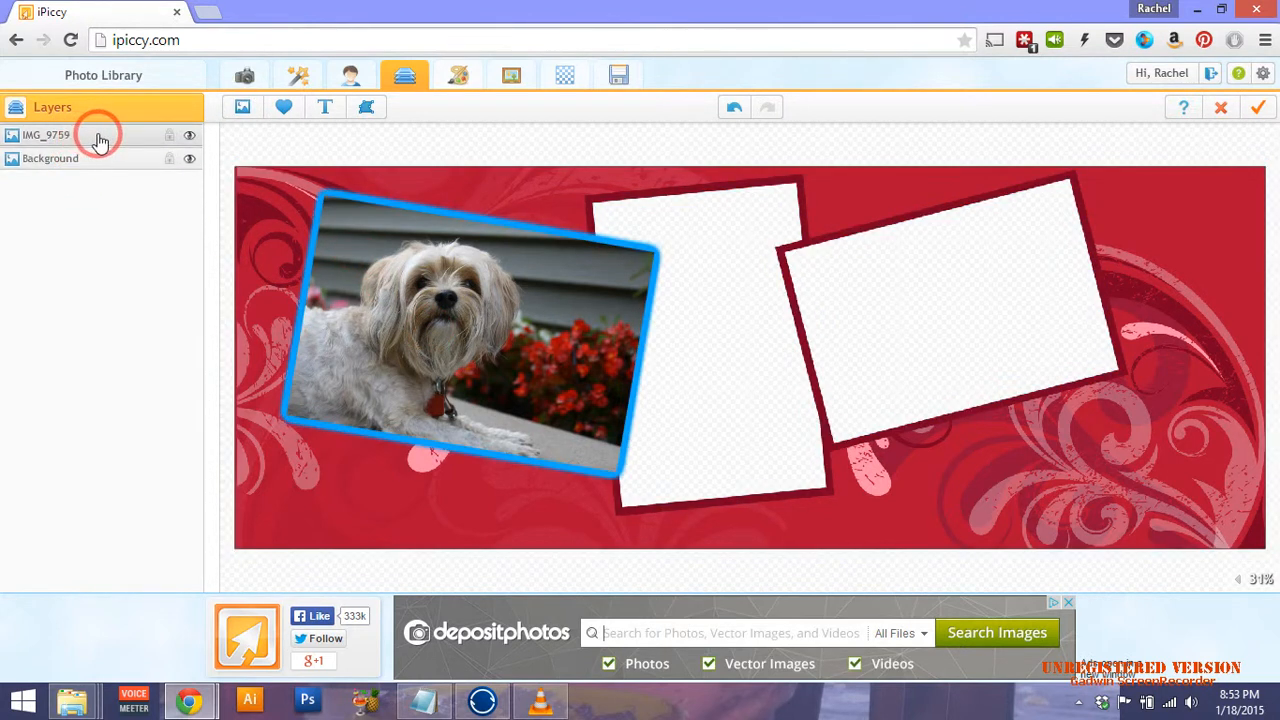
Add dog photo IMG_9719 onto the middle frame.
left_click(94, 217)
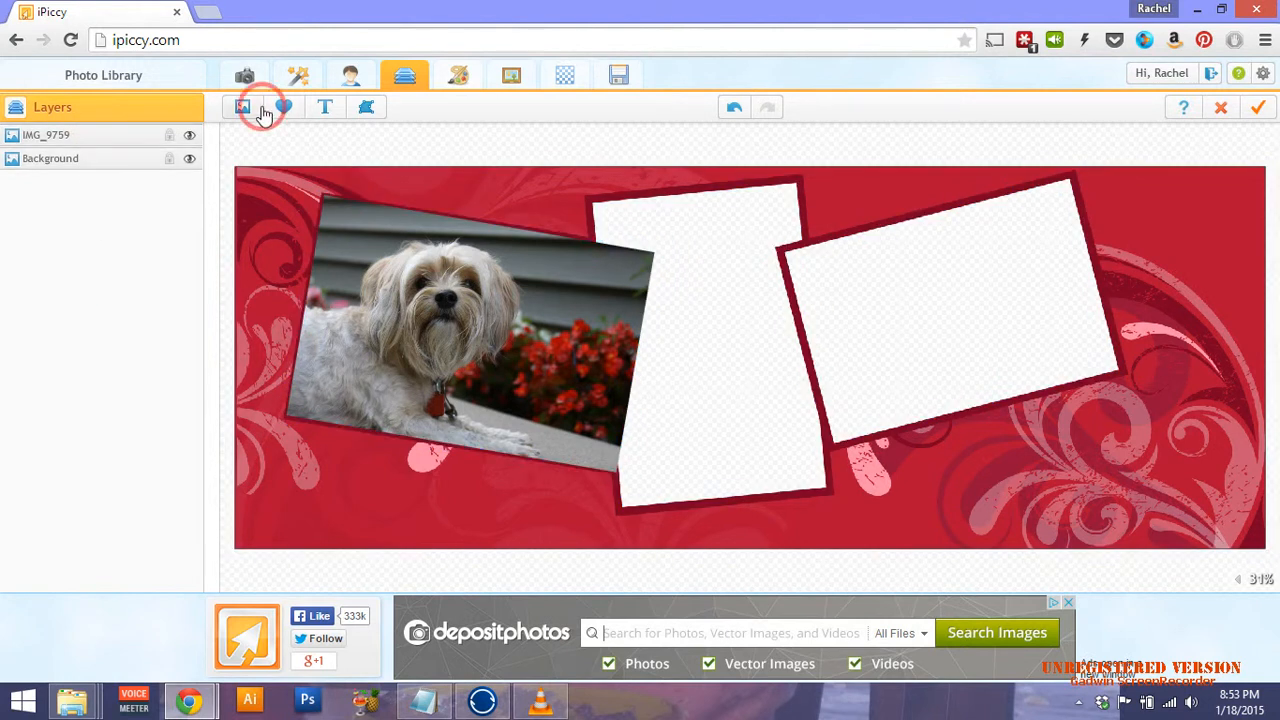
left_click(243, 107)
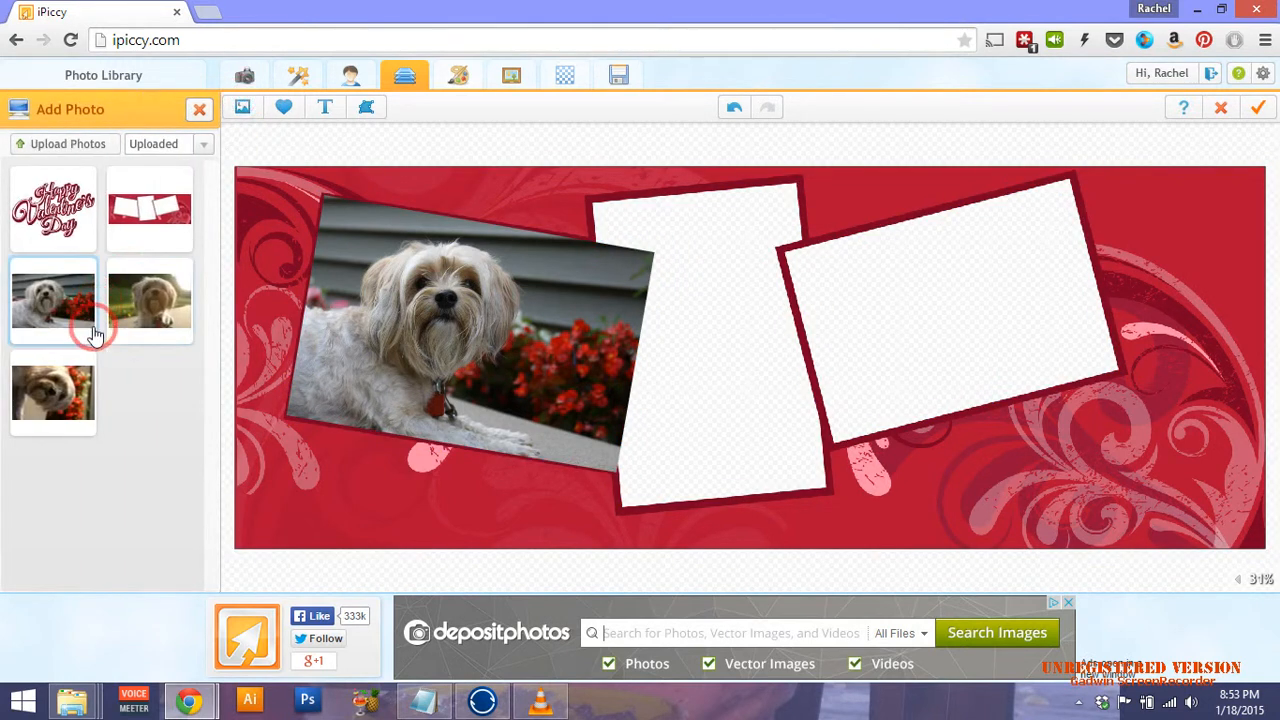
left_click(72, 398)
left_click_drag(55, 398, 735, 345)
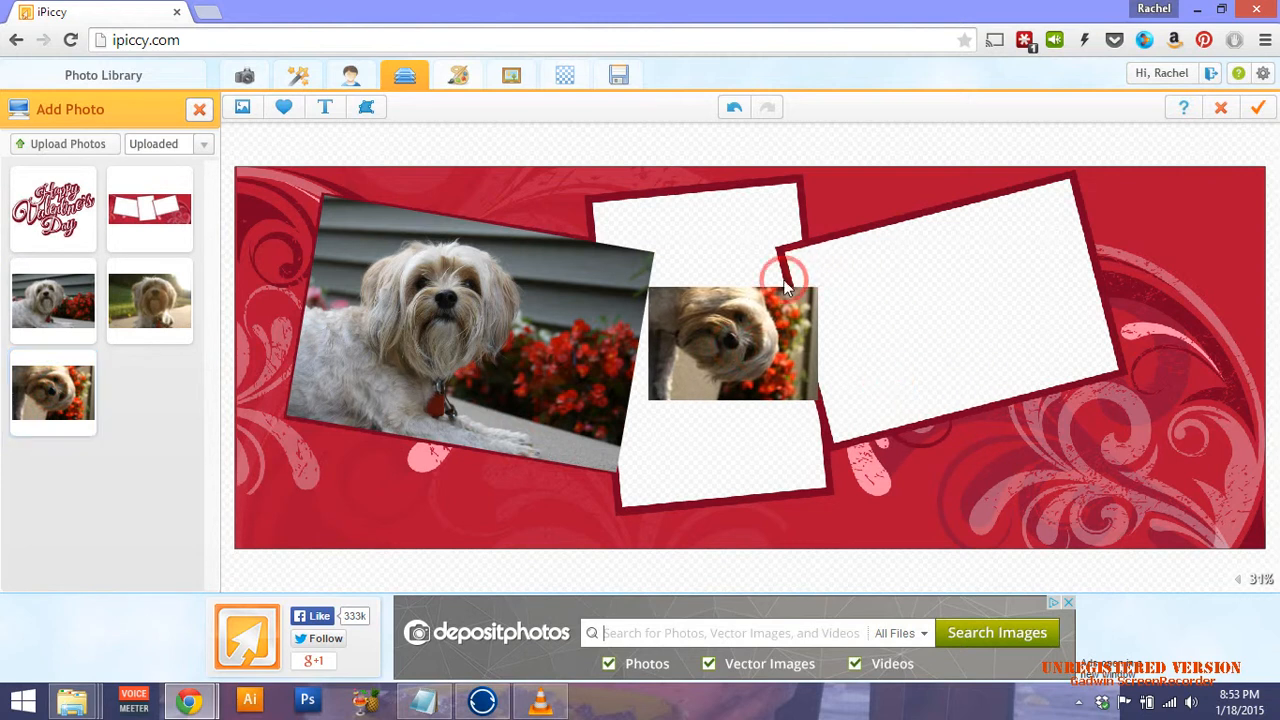
left_click(772, 330)
left_click(730, 260)
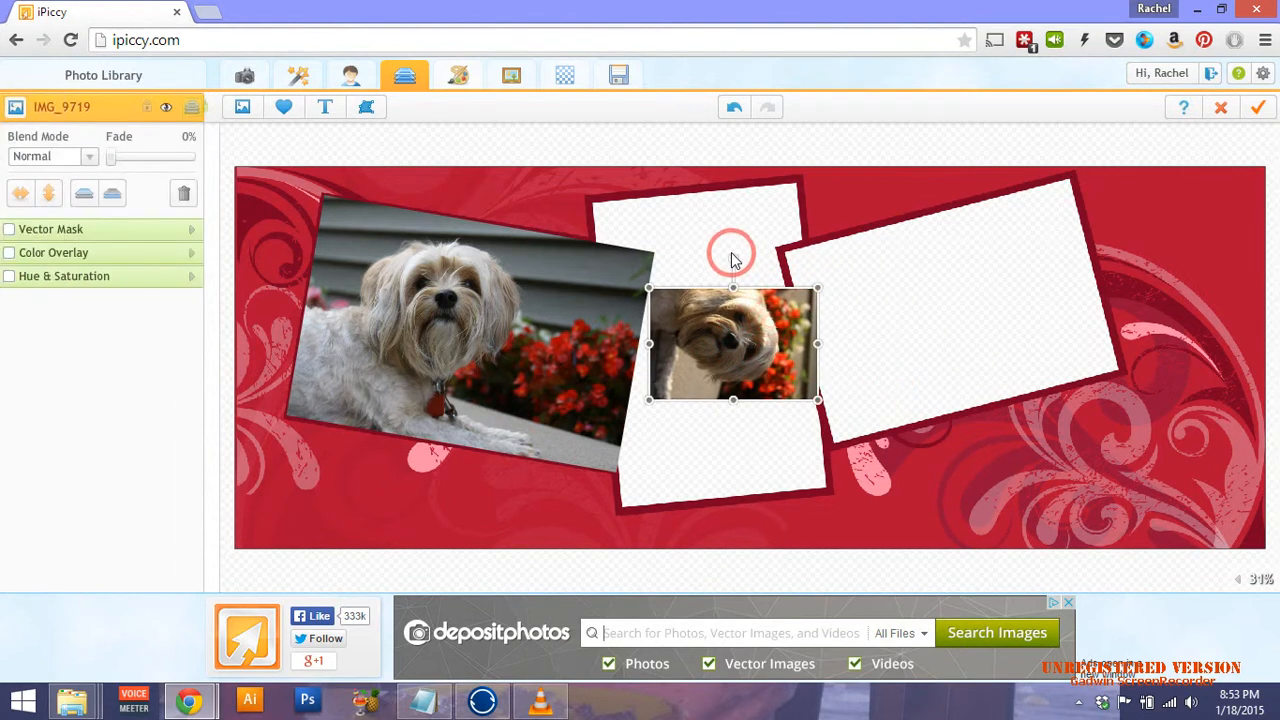
Rotate IMG_9719 upright, enlarge it and tilt it to fill the middle frame.
left_click_drag(730, 262, 673, 257)
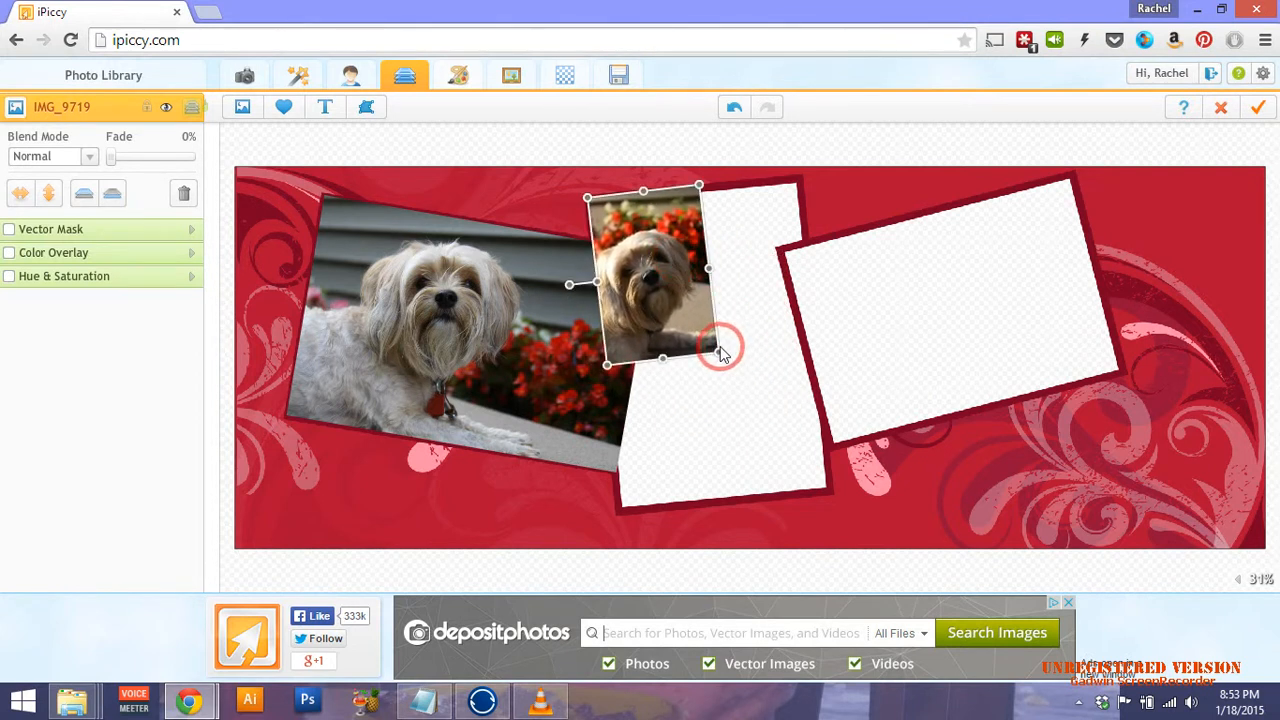
left_click_drag(723, 357, 788, 470)
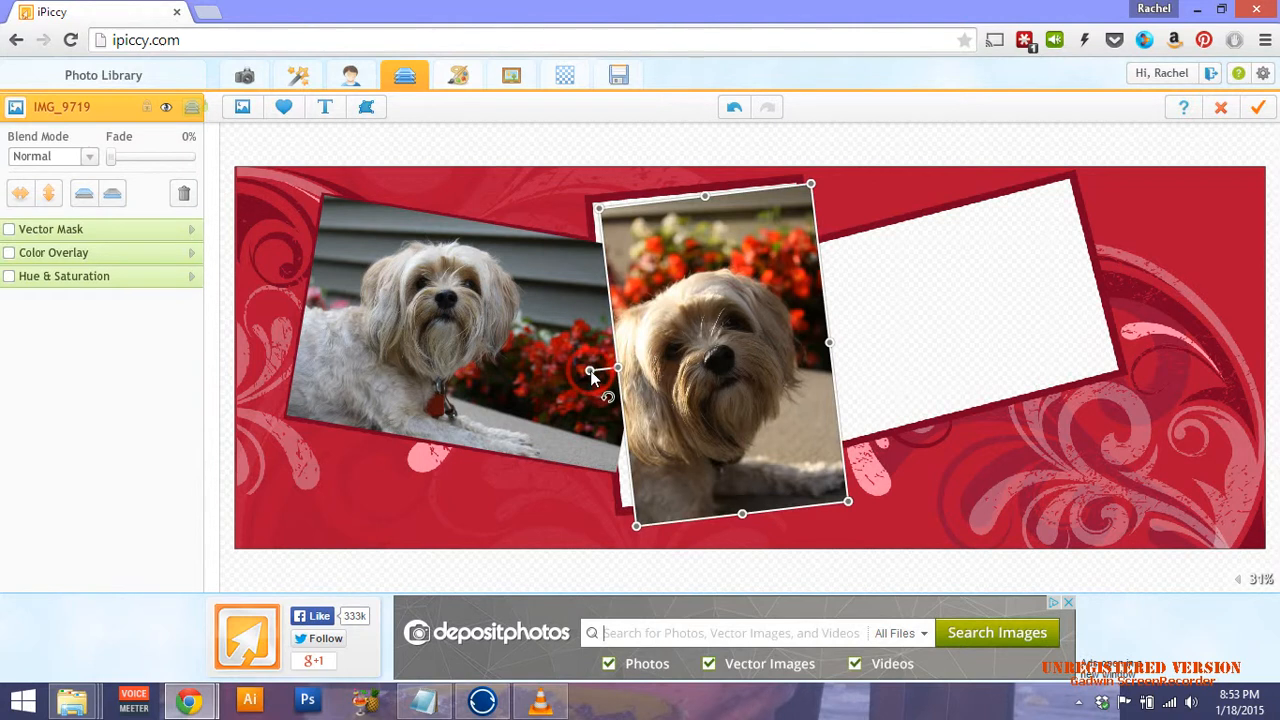
left_click_drag(591, 371, 592, 369)
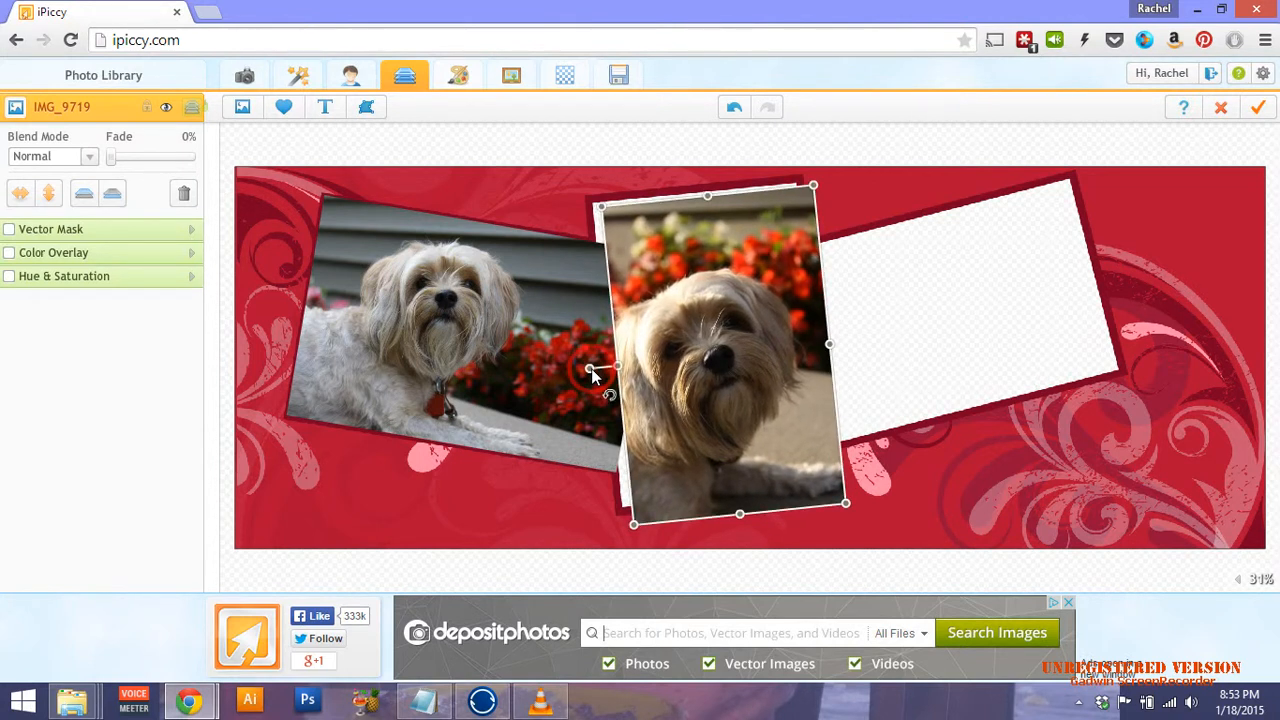
left_click_drag(772, 340, 768, 338)
left_click_drag(762, 334, 757, 333)
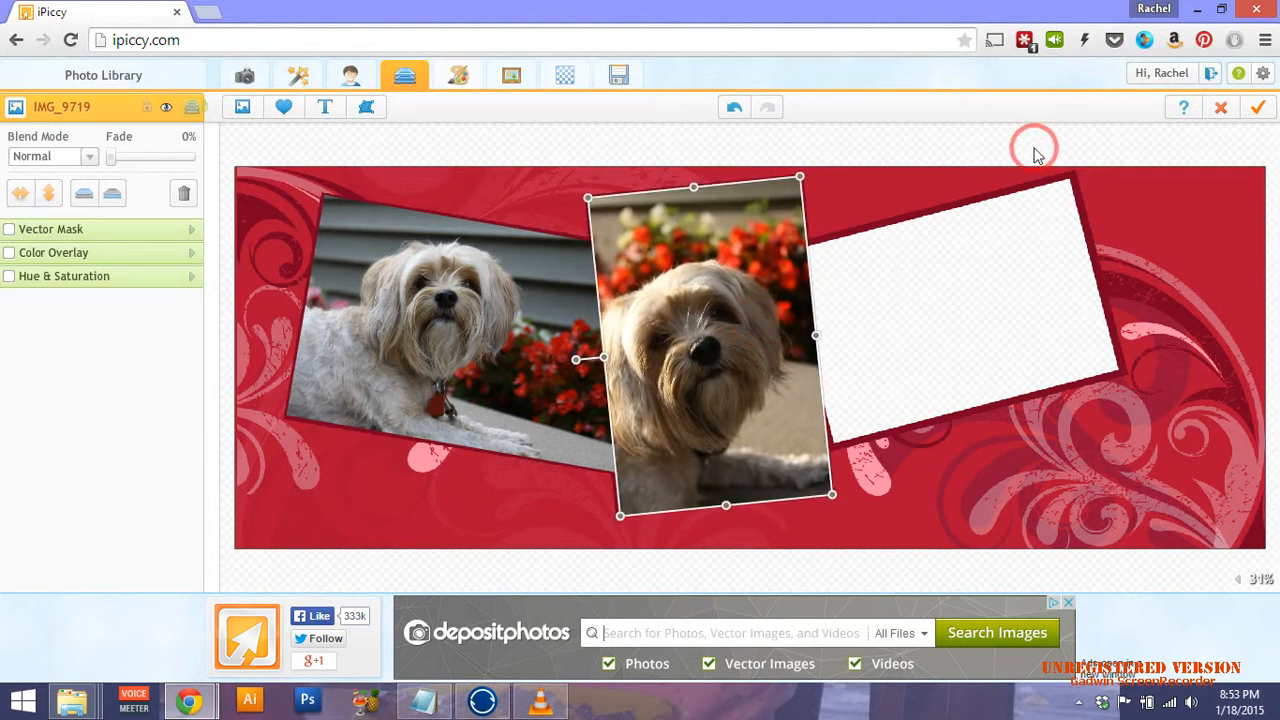
left_click(1100, 268)
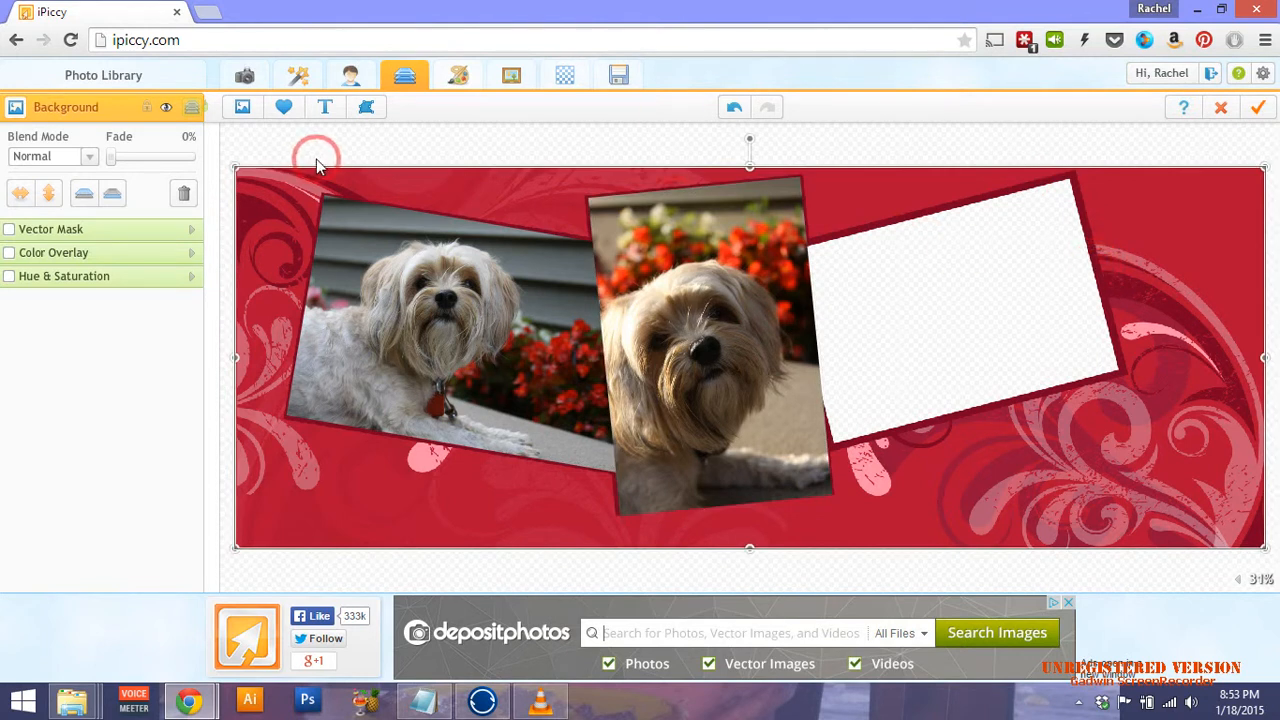
Add IMG_9730 to the right frame, tilt it to match and enlarge it to cover the slot.
left_click(243, 106)
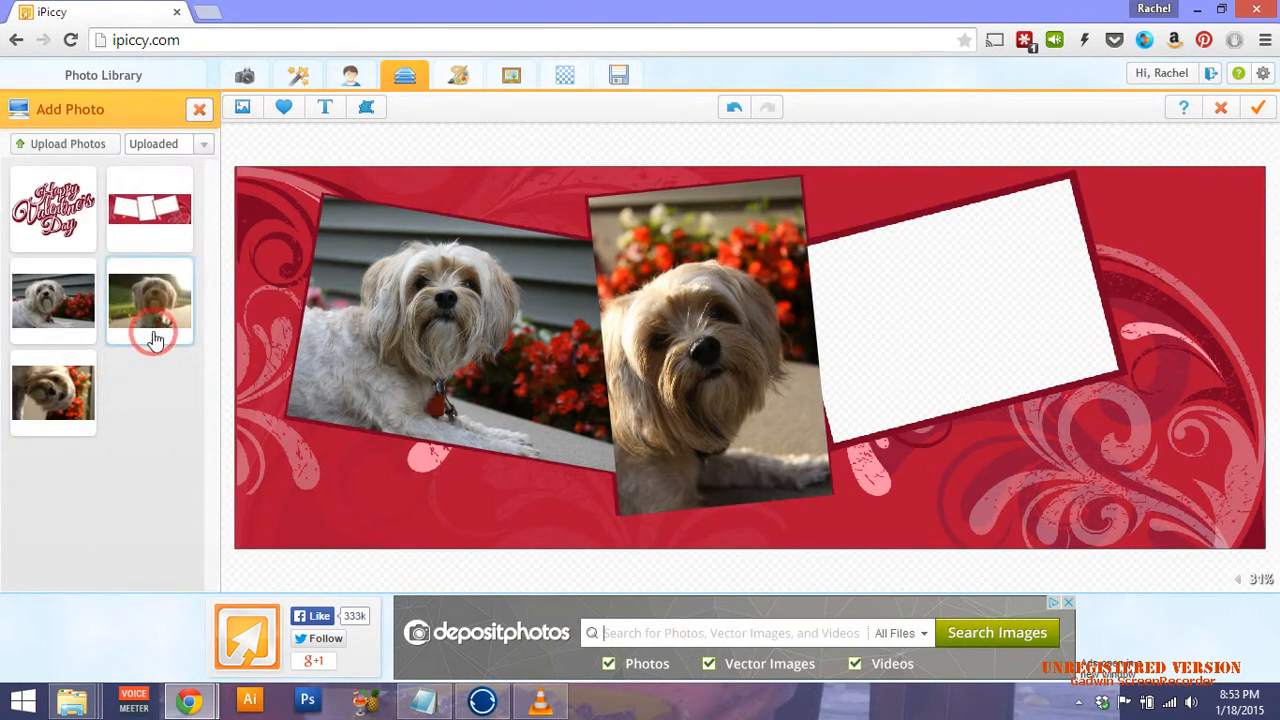
left_click_drag(150, 322, 965, 352)
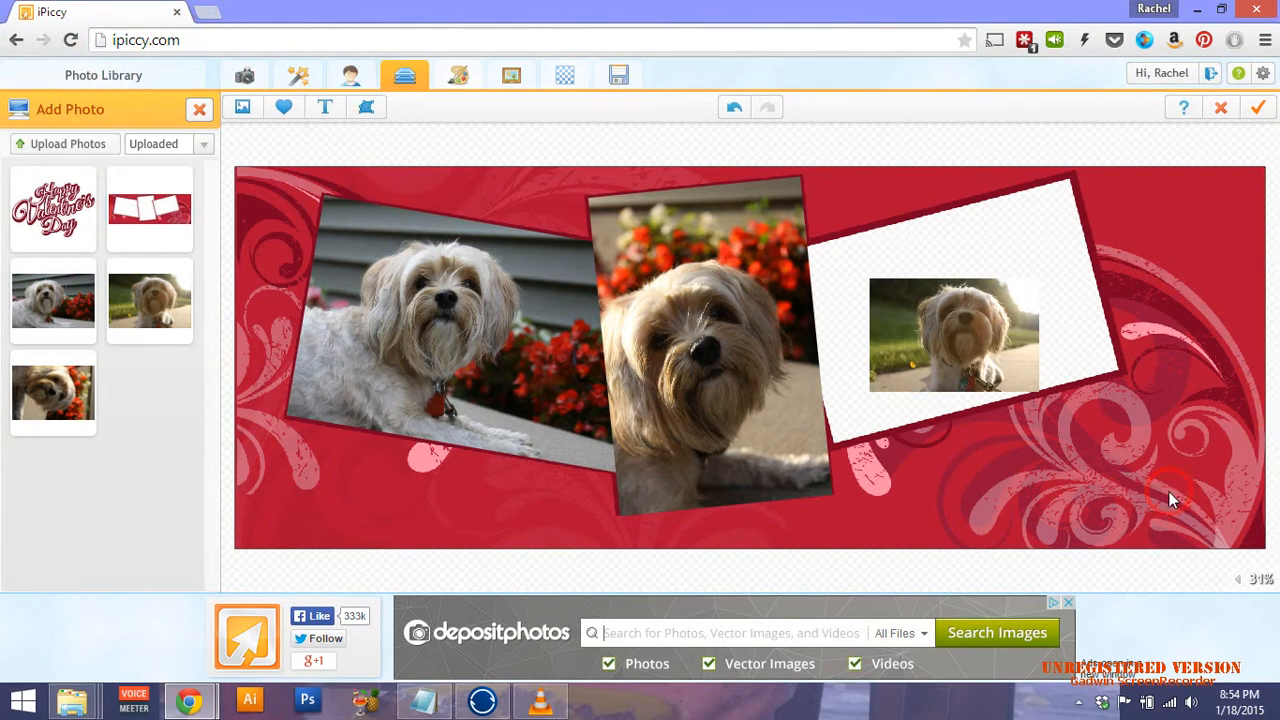
left_click(928, 342)
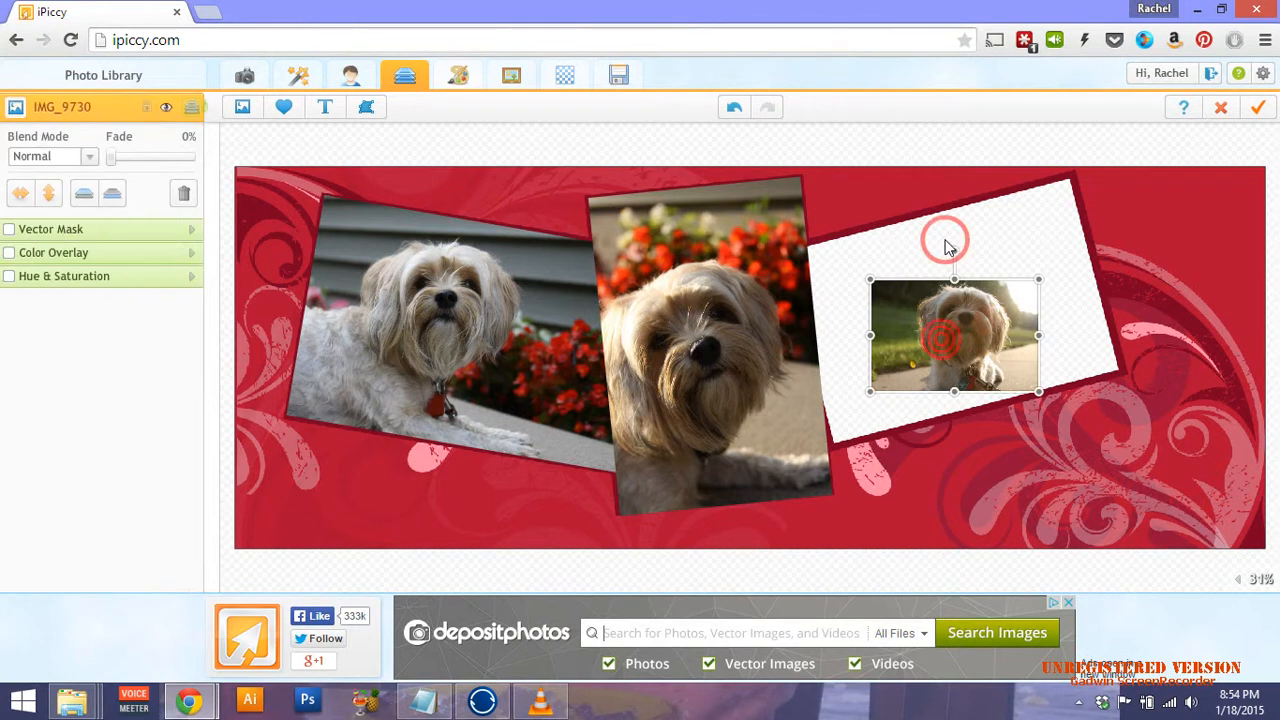
left_click(963, 251)
left_click(960, 297)
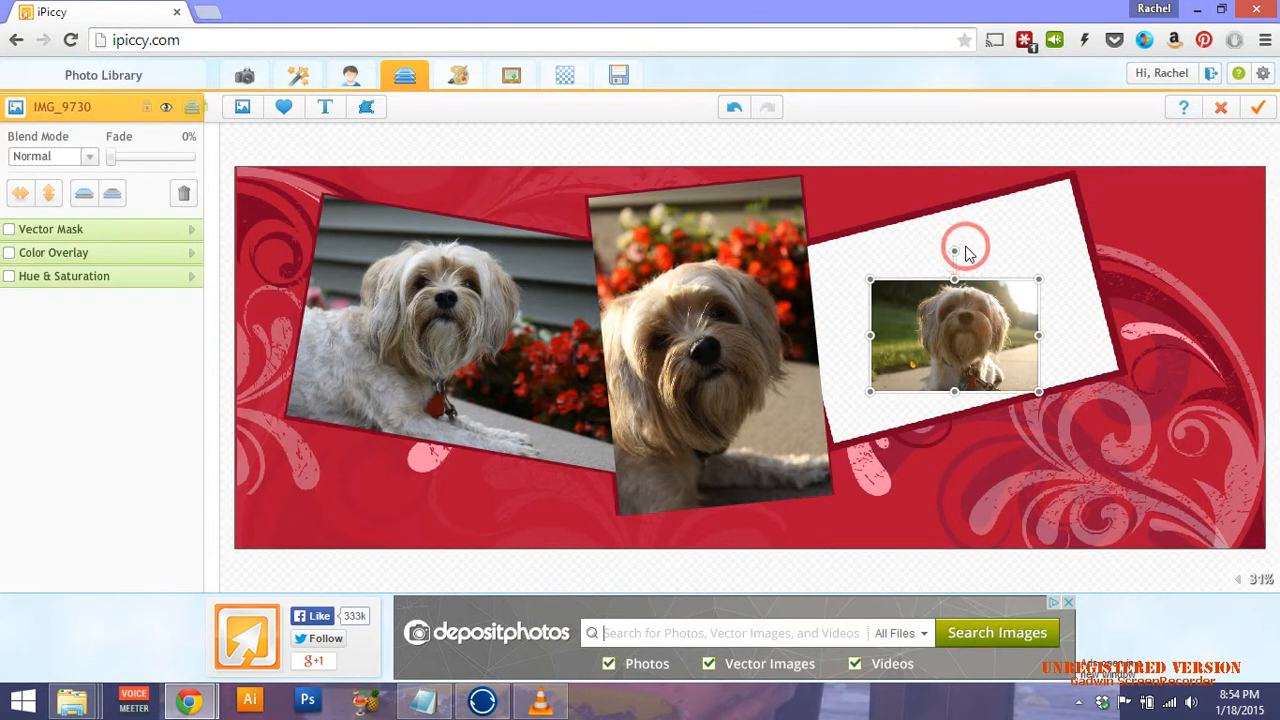
left_click_drag(960, 250, 930, 256)
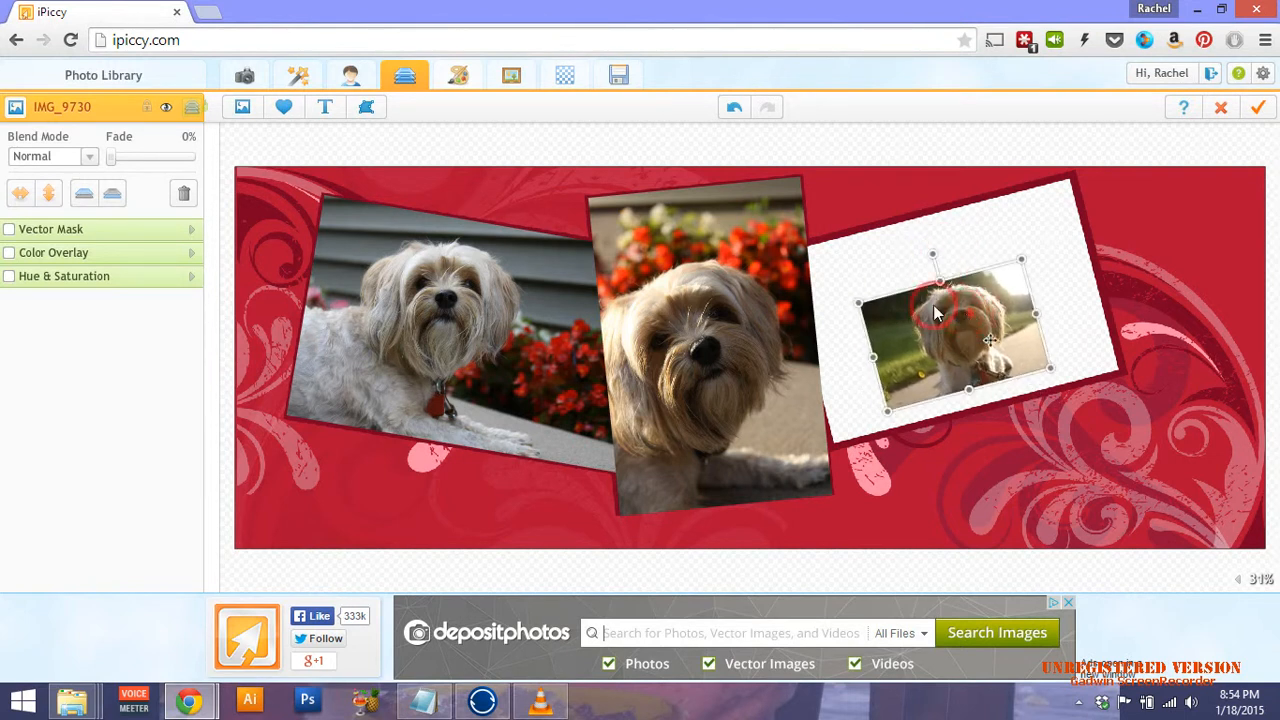
left_click_drag(965, 320, 1138, 389)
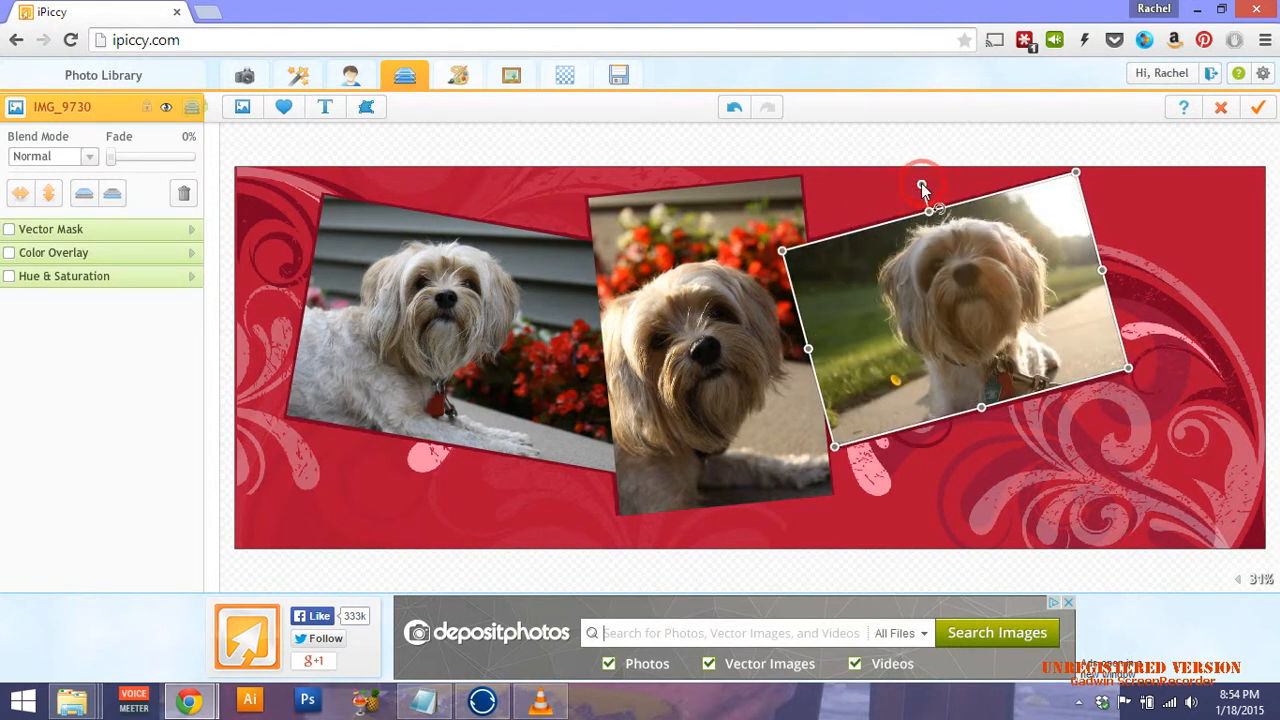
left_click_drag(922, 184, 924, 185)
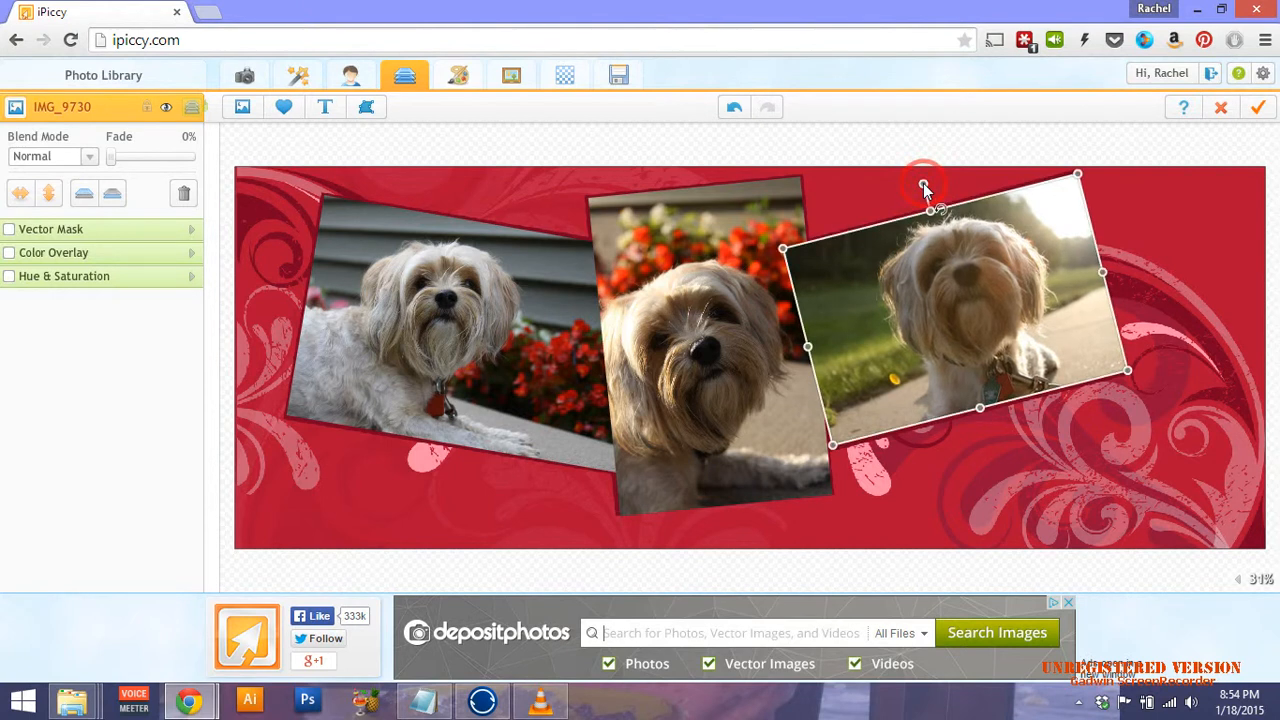
left_click(958, 272)
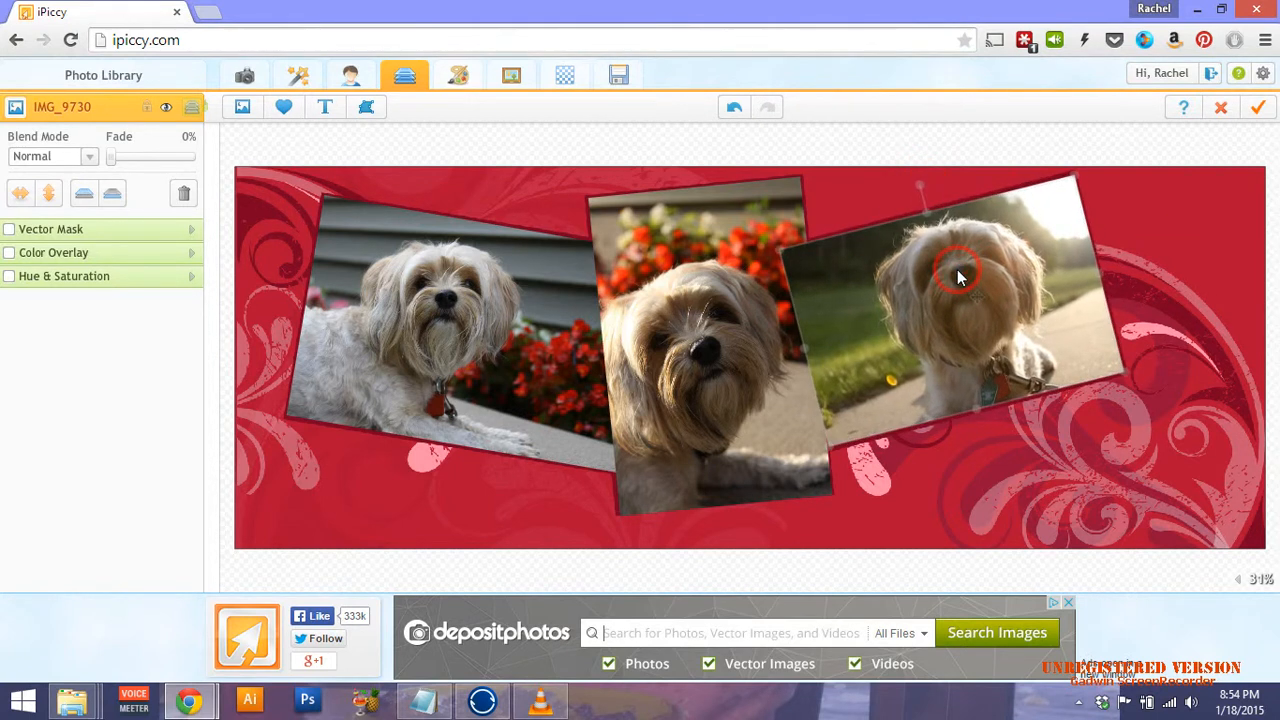
left_click_drag(957, 270, 960, 277)
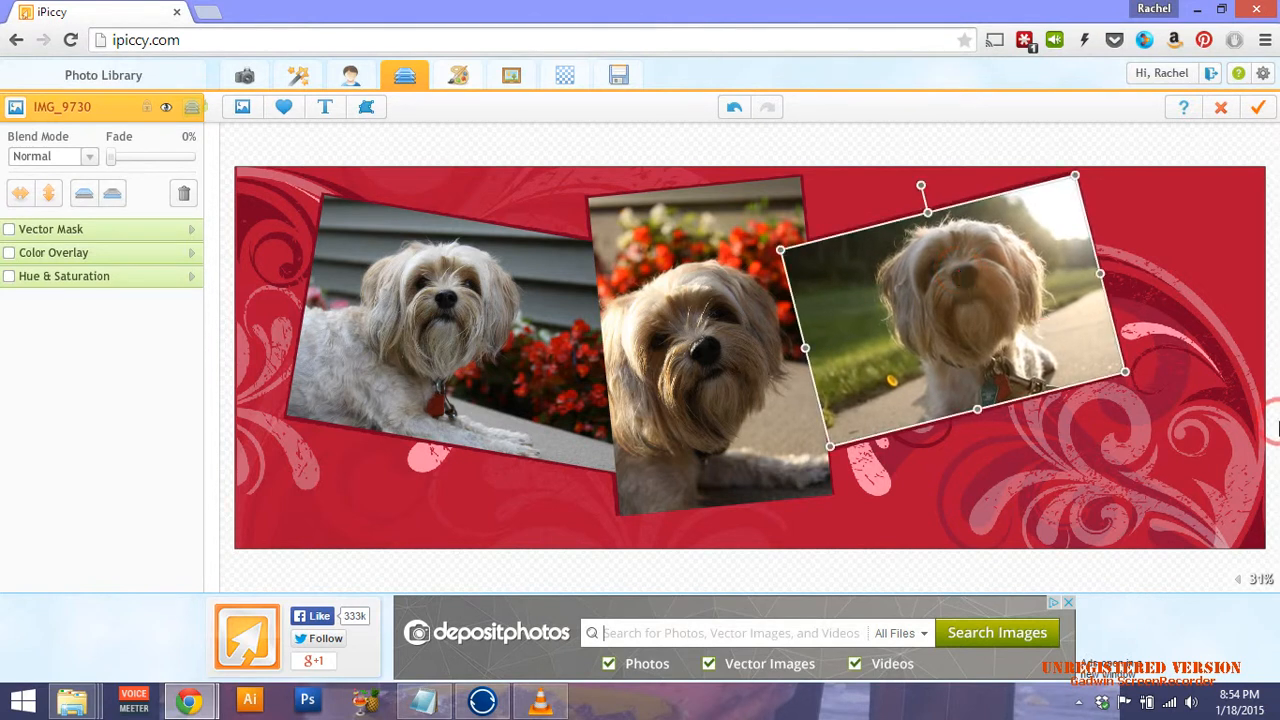
Bring the Background layer forward three levels so it sits above all three dog photos.
left_click(193, 110)
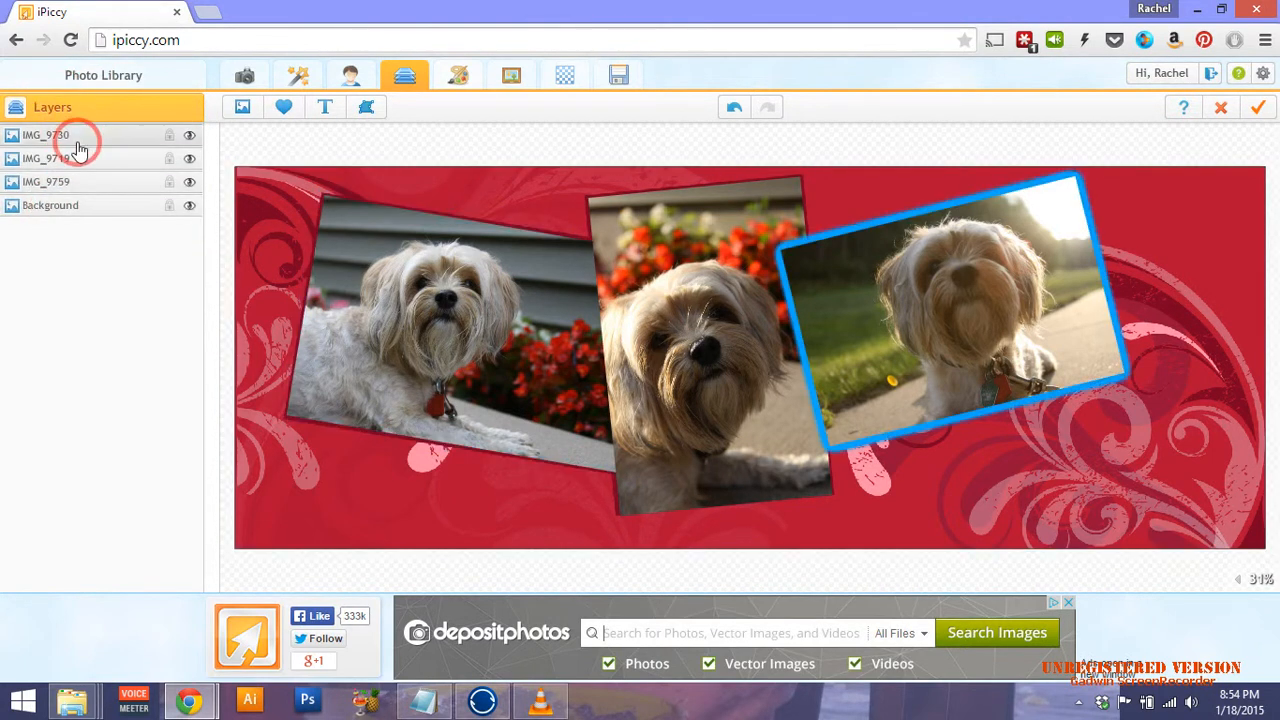
left_click(100, 206)
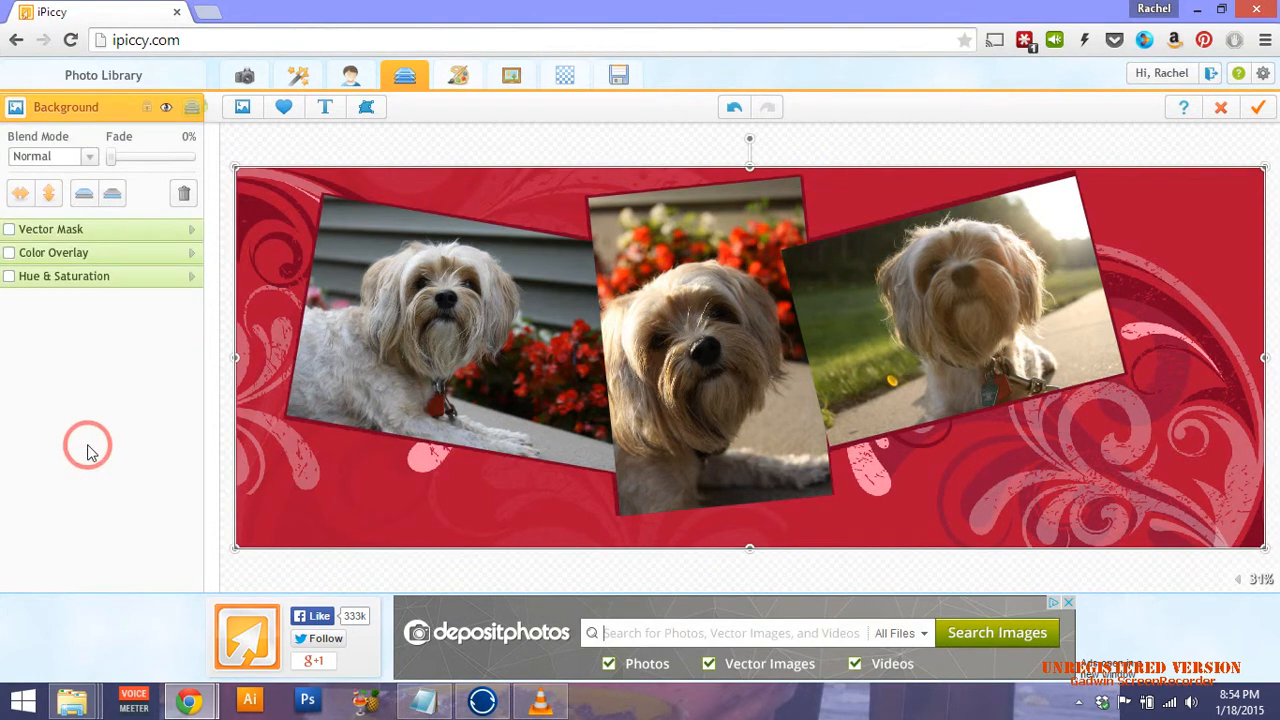
left_click(84, 196)
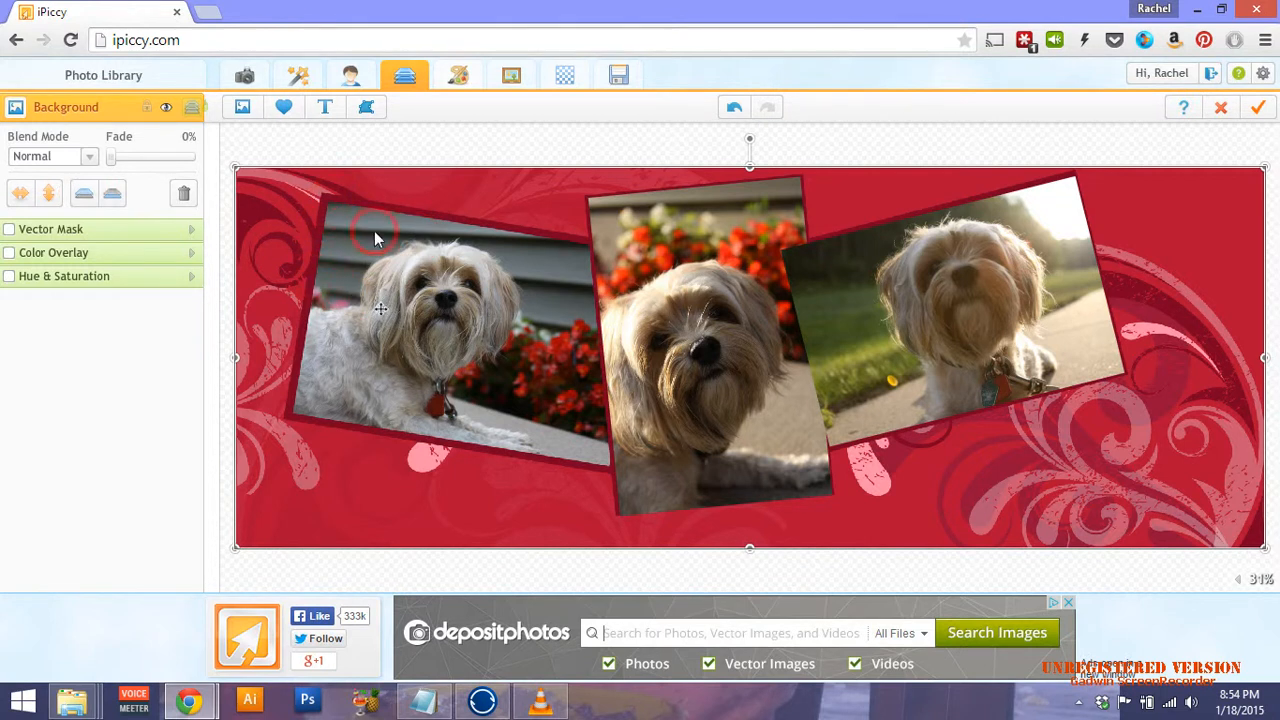
left_click(82, 196)
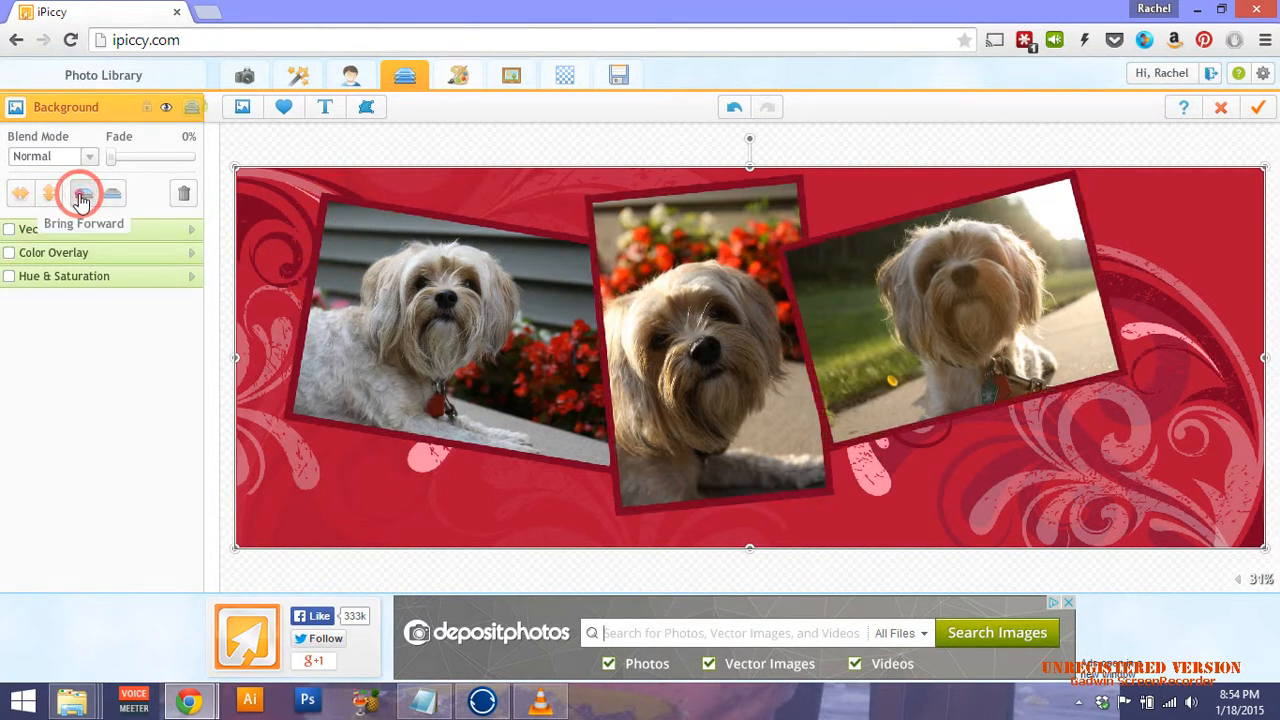
left_click(82, 198)
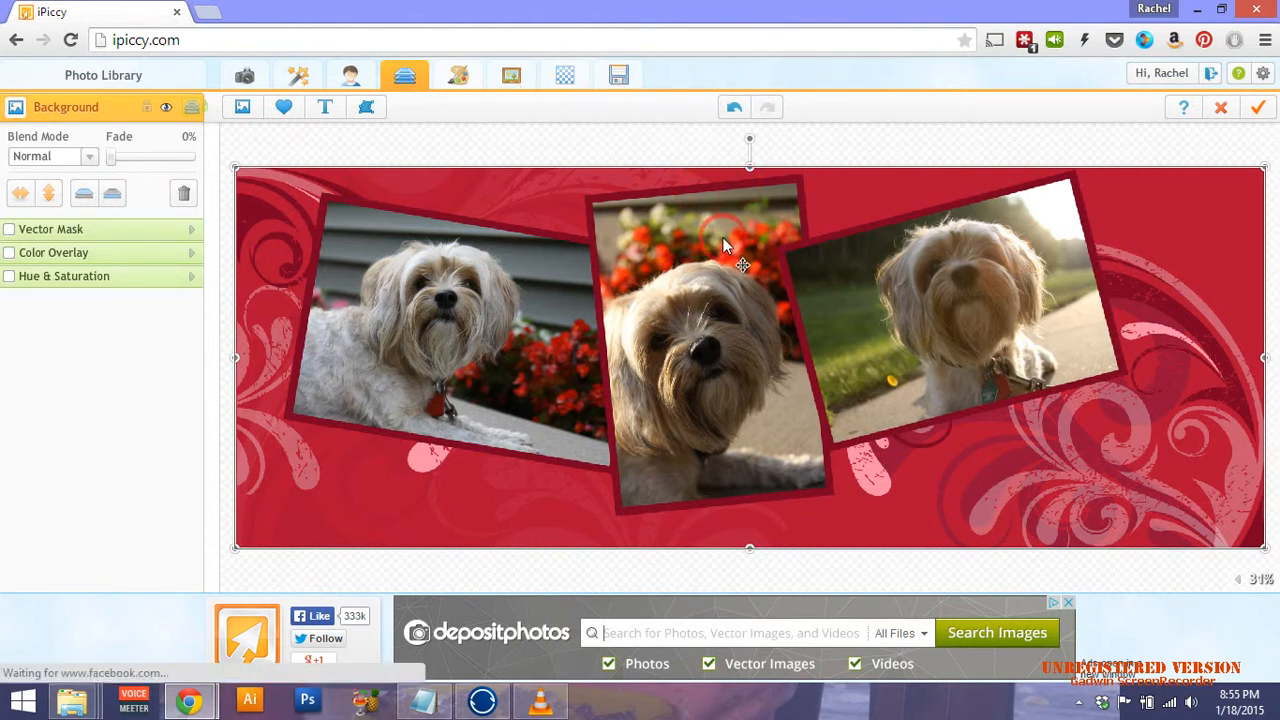
left_click(428, 160)
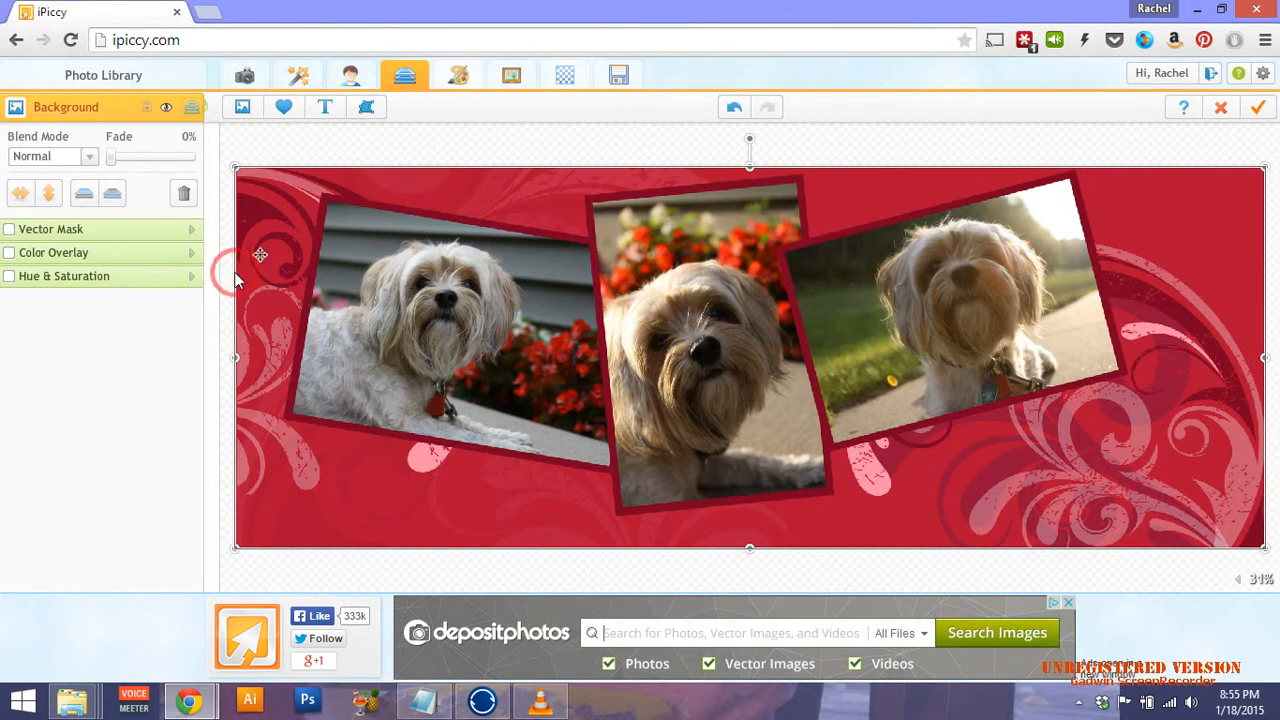
left_click(191, 112)
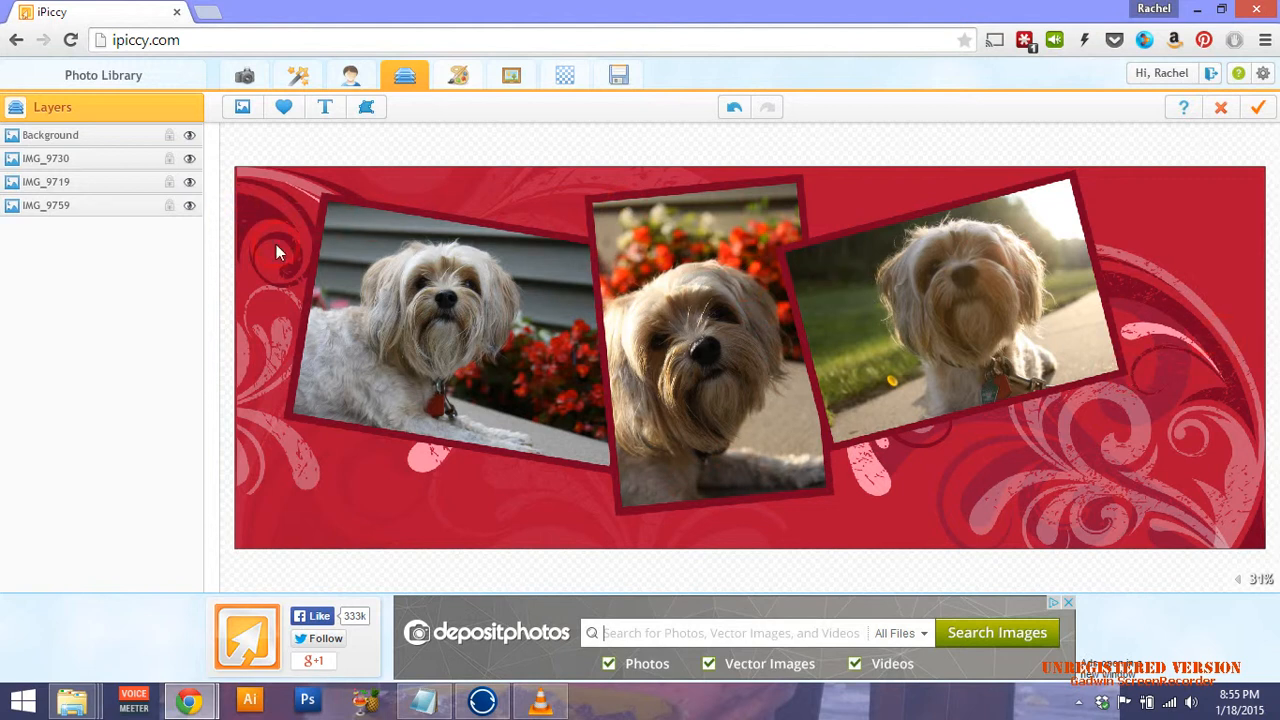
Raise the IMG_9719 and IMG_9730 layers in the stacking order.
left_click(61, 192)
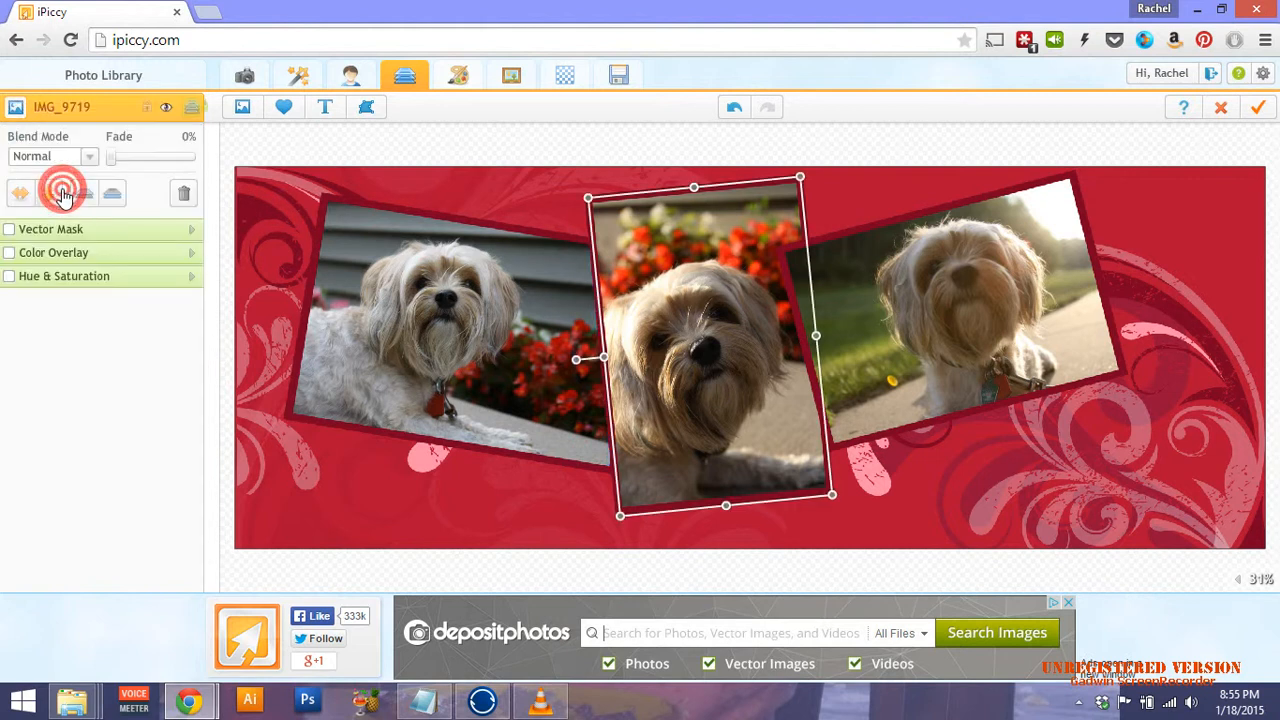
left_click(201, 106)
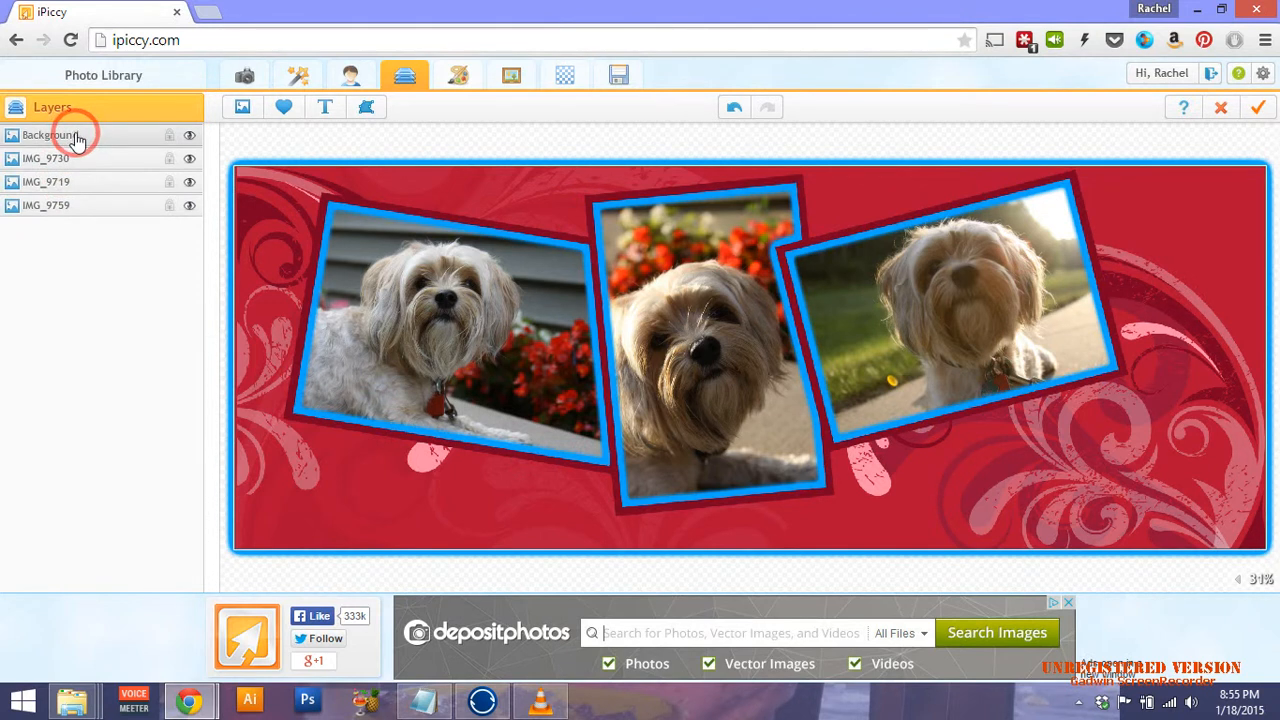
left_click(75, 192)
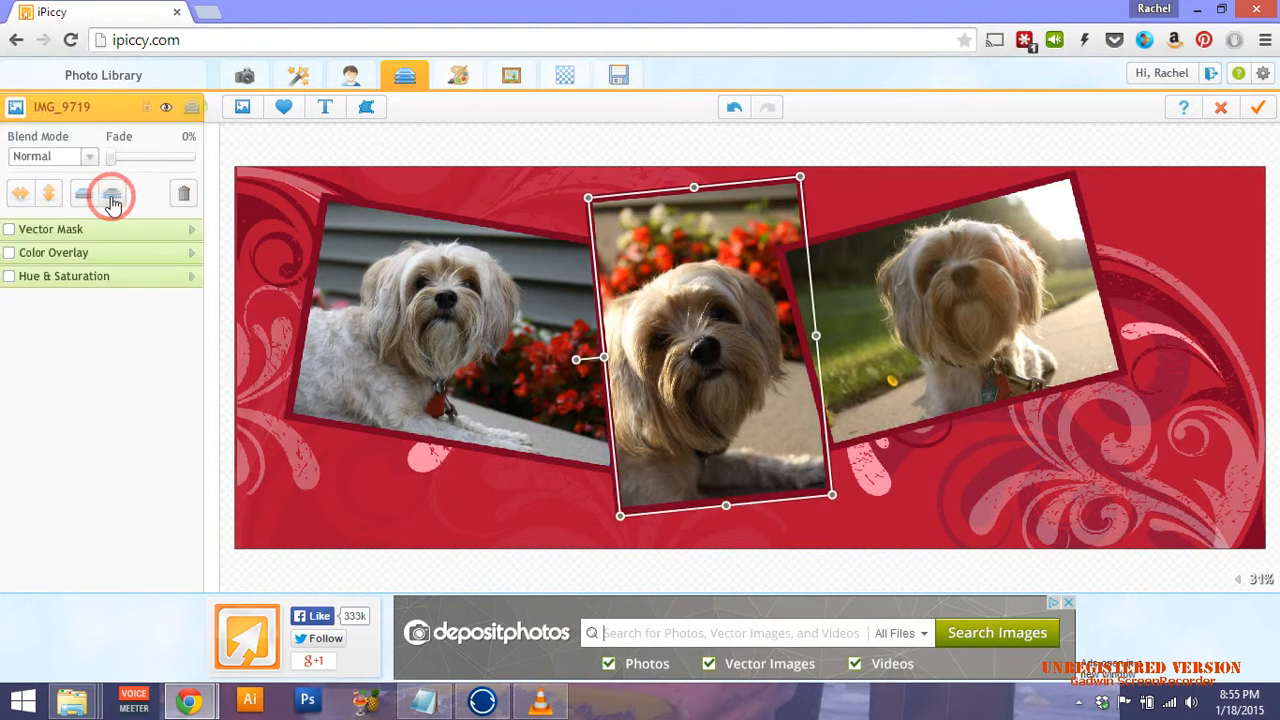
left_click(90, 193)
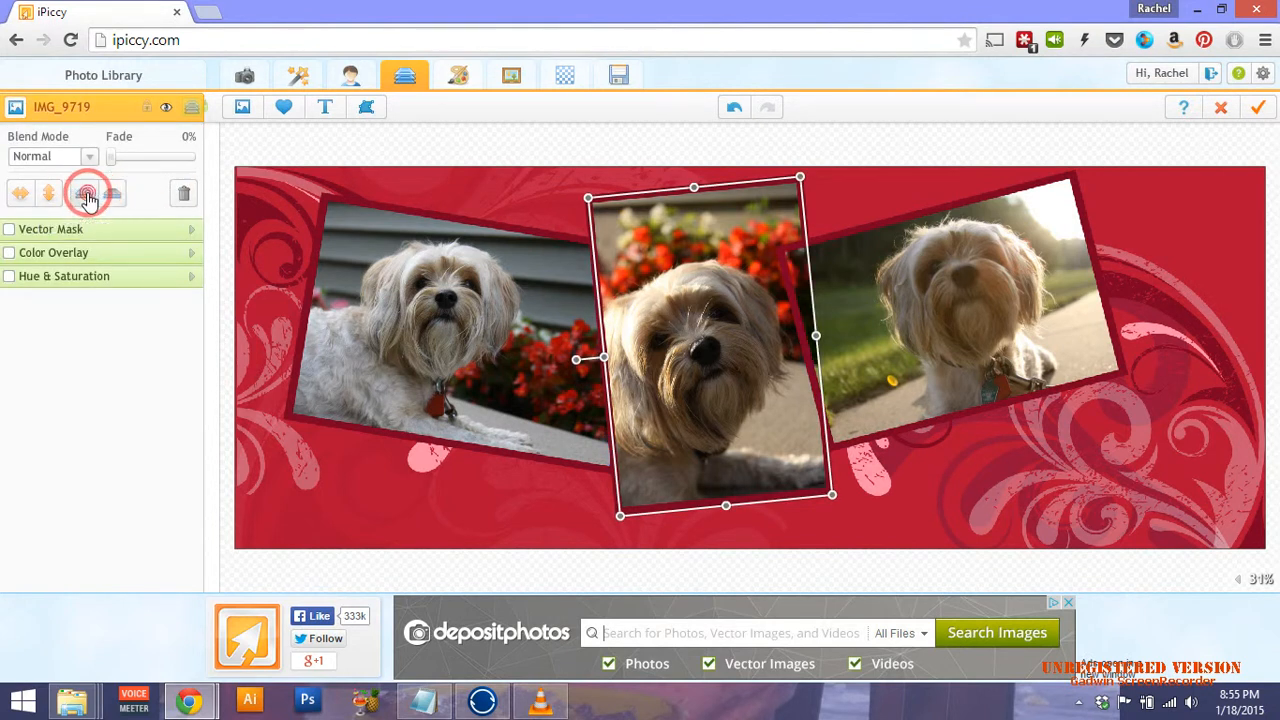
left_click(930, 140)
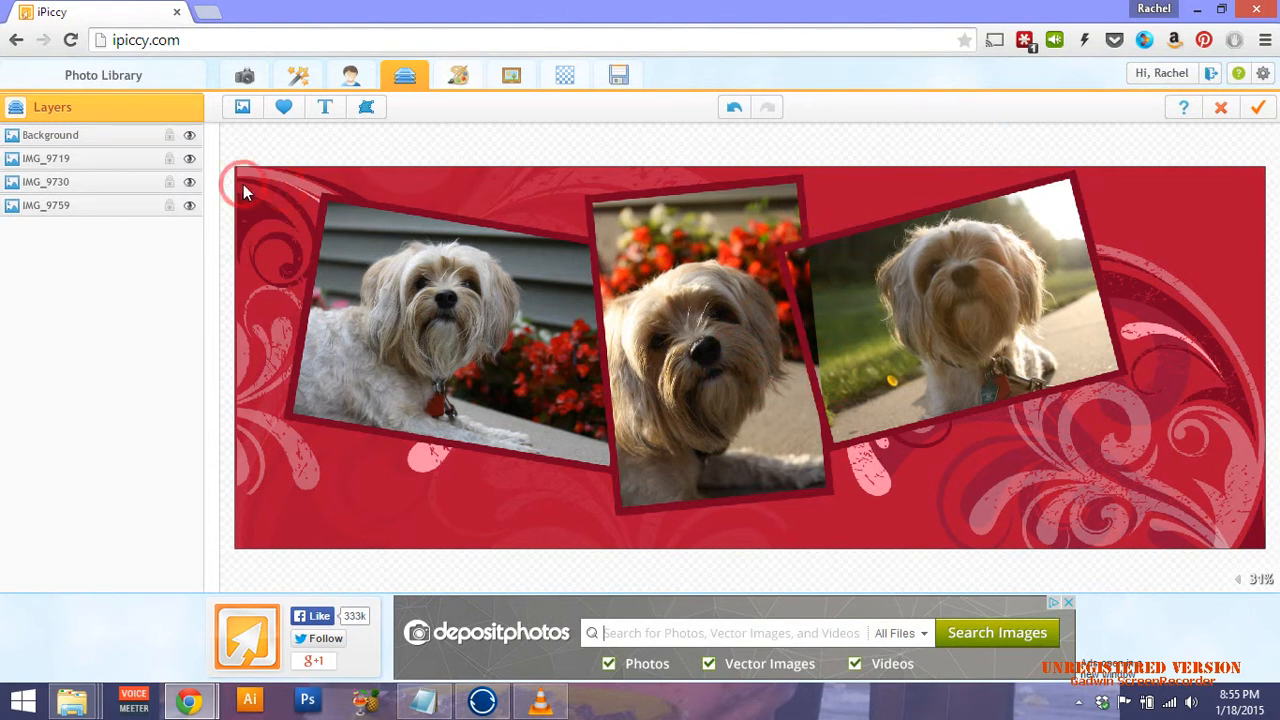
left_click(116, 182)
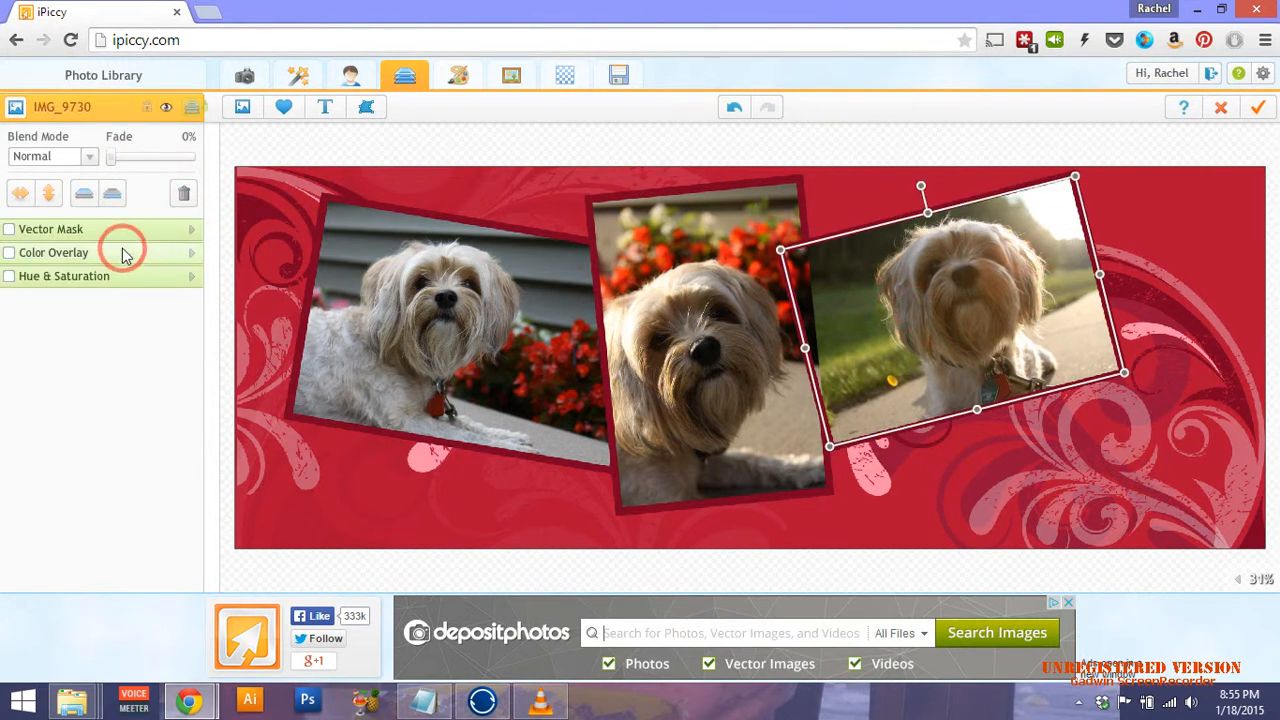
left_click(86, 193)
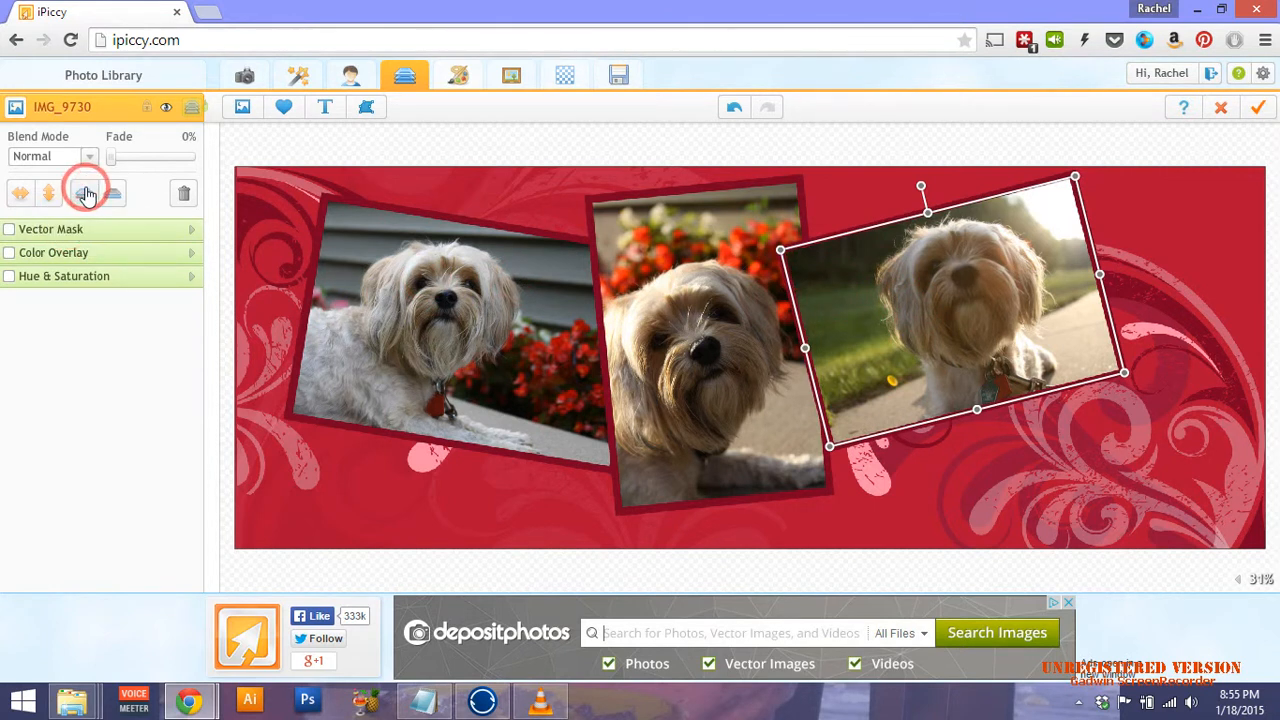
left_click(86, 192)
left_click(1118, 144)
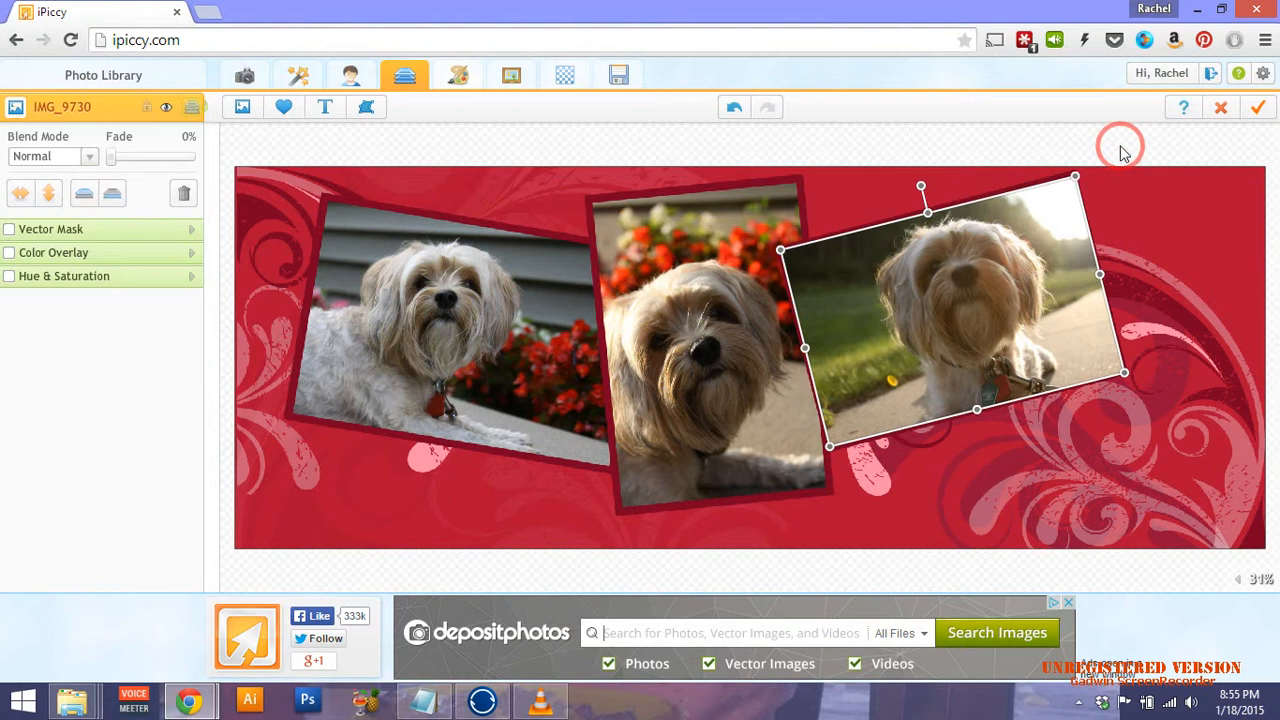
Undo the stacking changes to IMG_9730 so the frame borders overlap all photos.
left_click(810, 161)
left_click(735, 107)
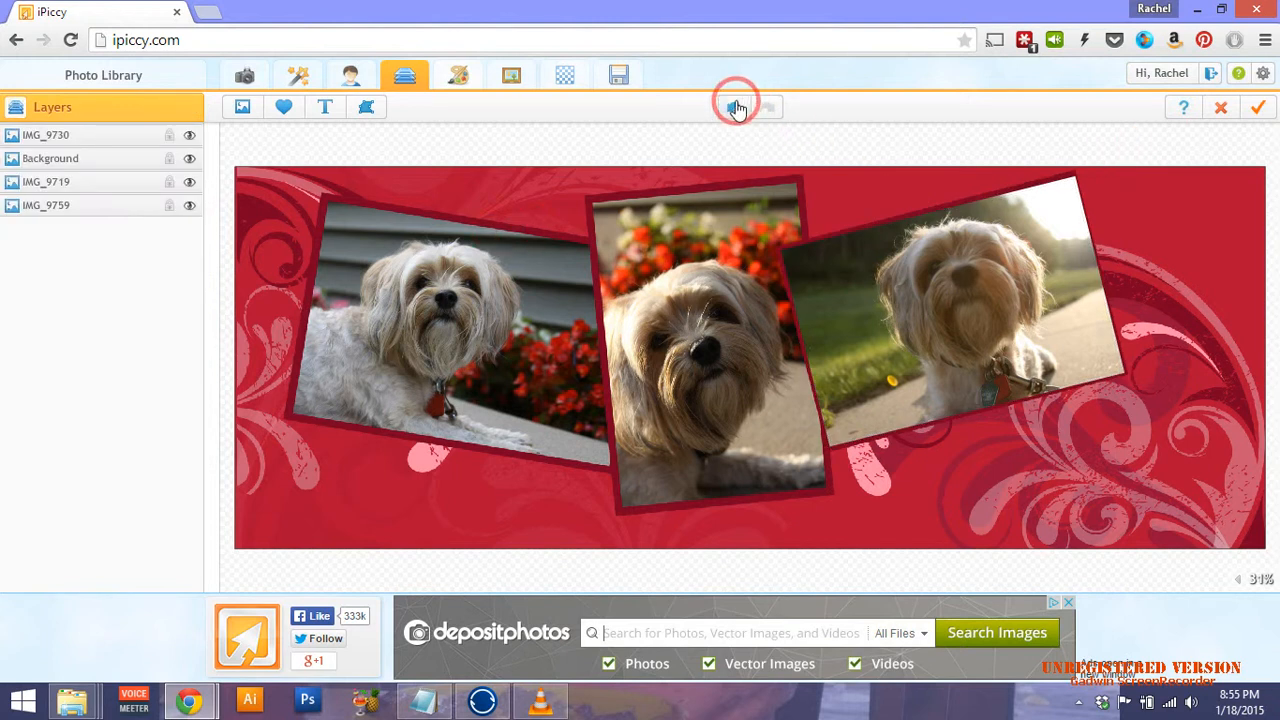
left_click(735, 107)
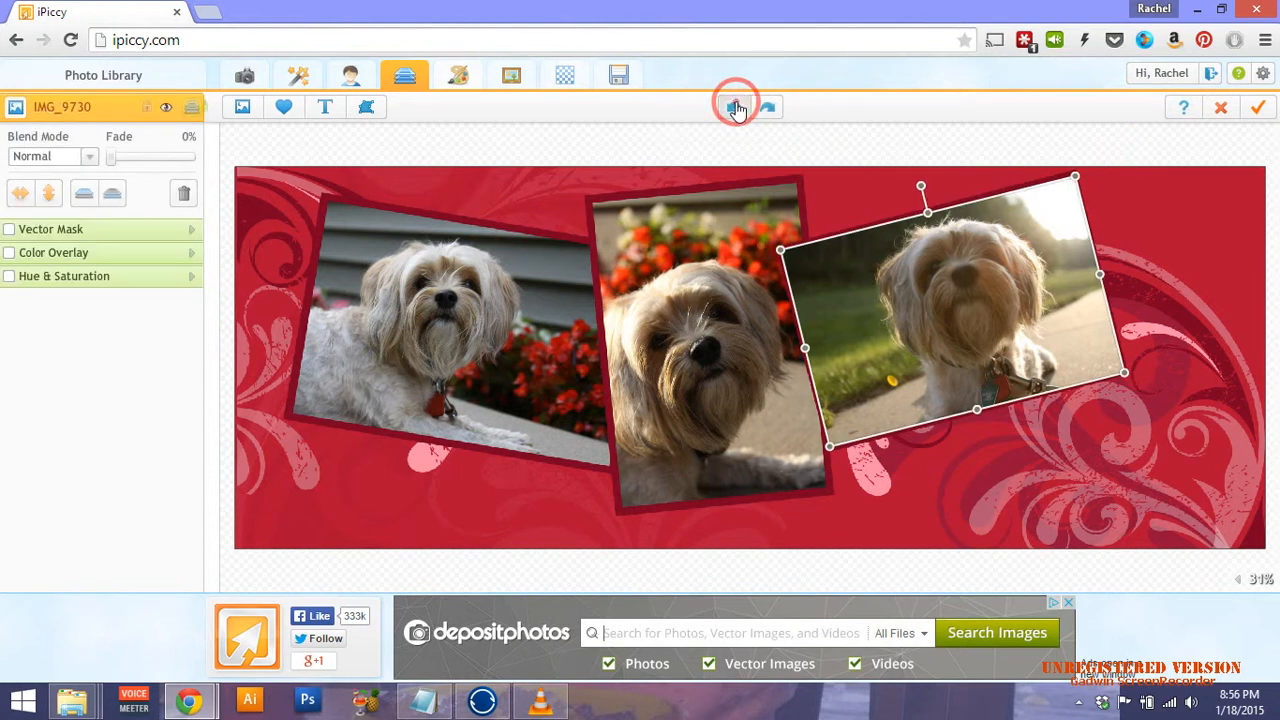
left_click(735, 108)
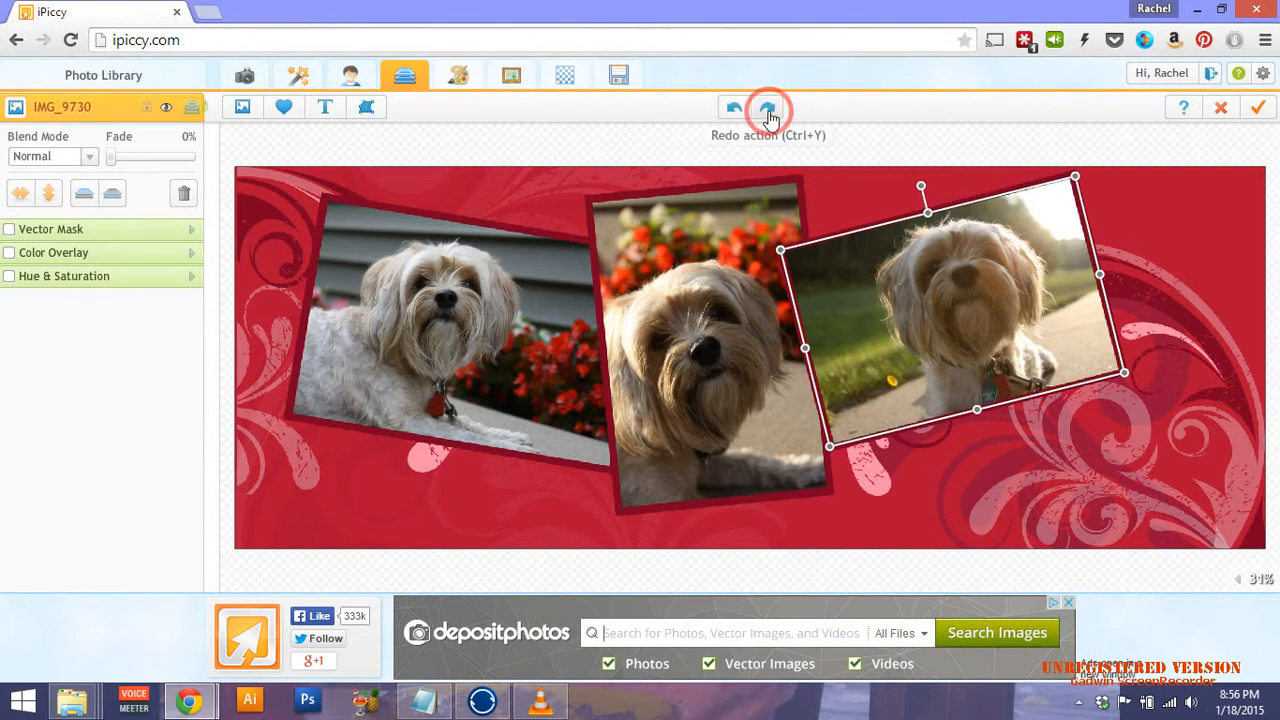
left_click(768, 110)
left_click(733, 107)
left_click(880, 150)
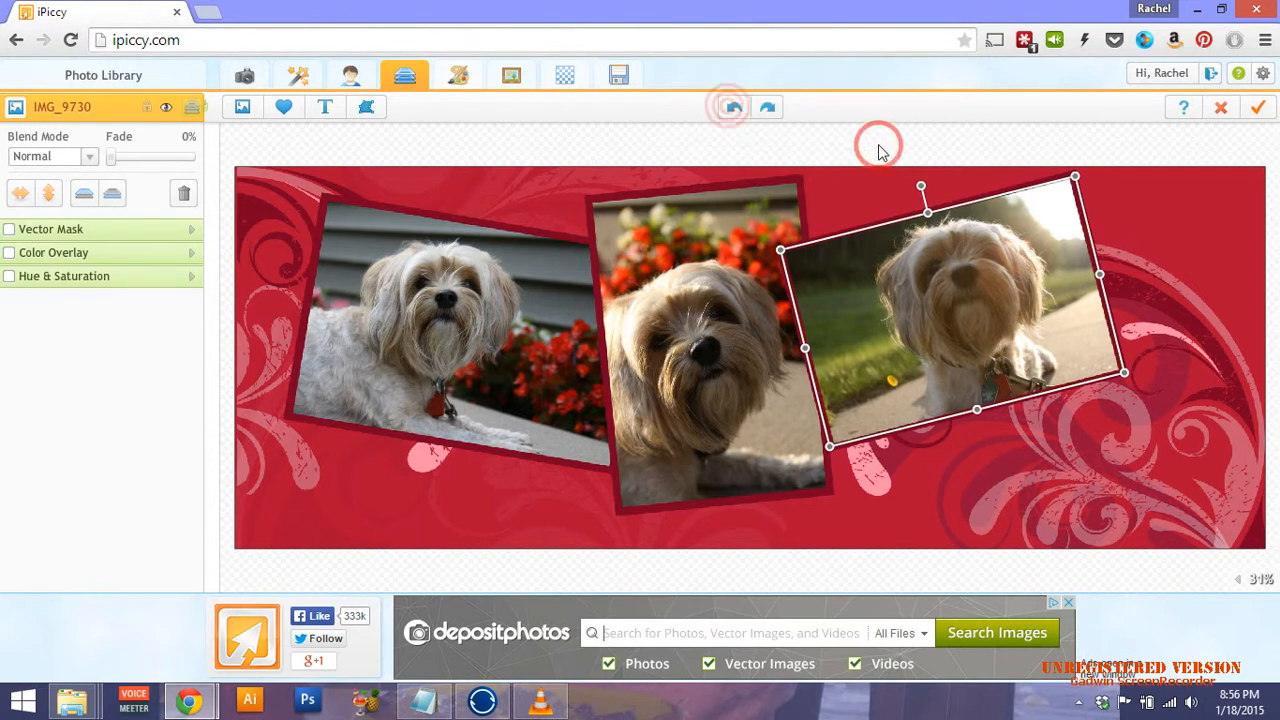
left_click(879, 146)
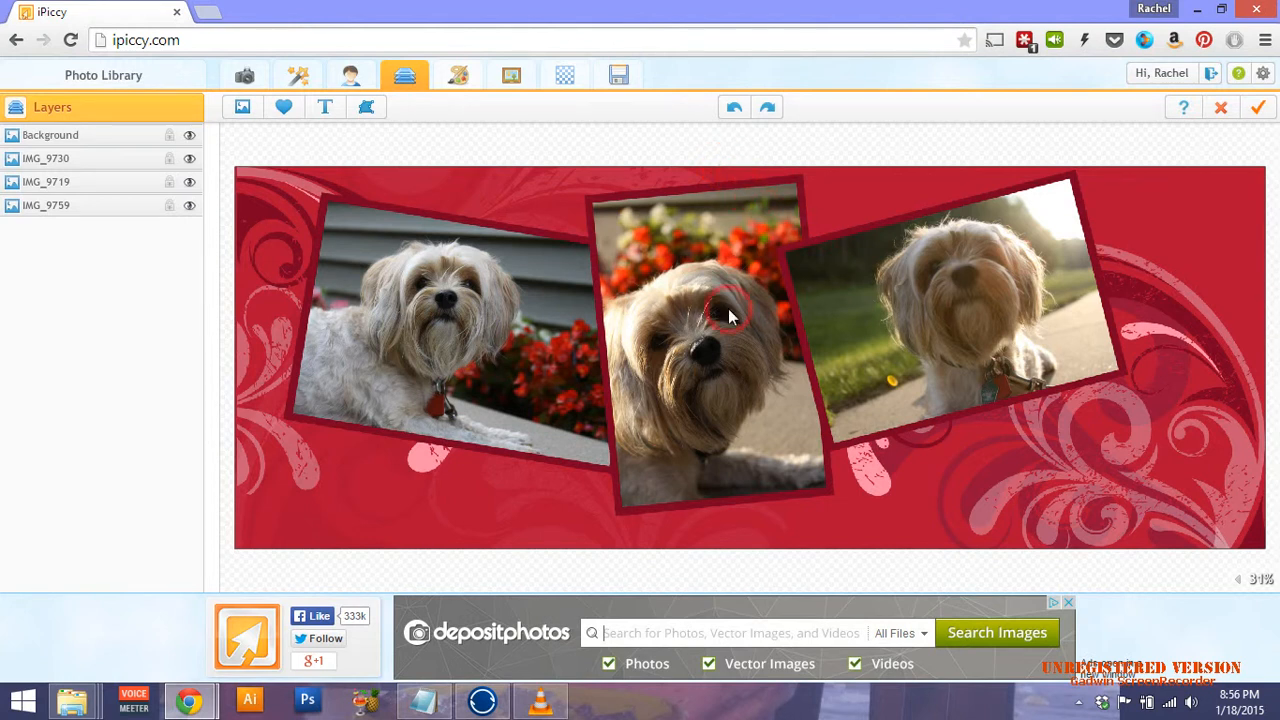
Discard a trial text layer and merge all layers into one 3546x1314 image.
left_click(327, 108)
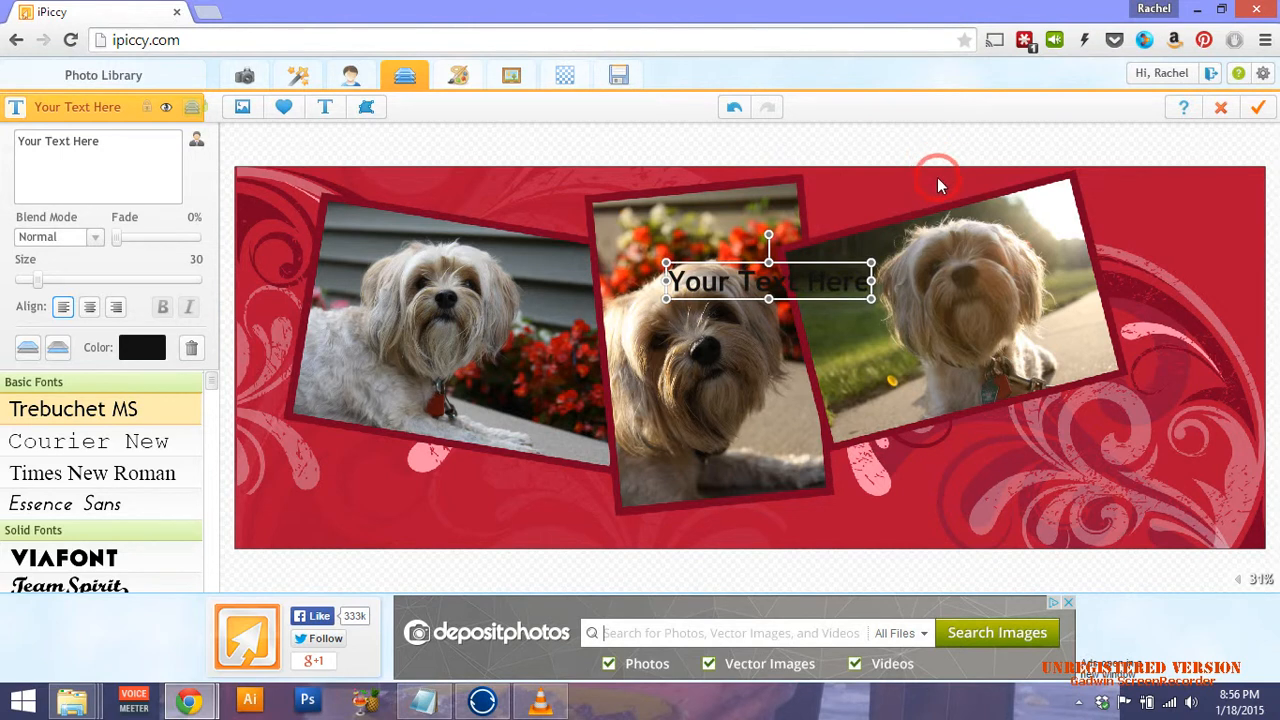
left_click(734, 110)
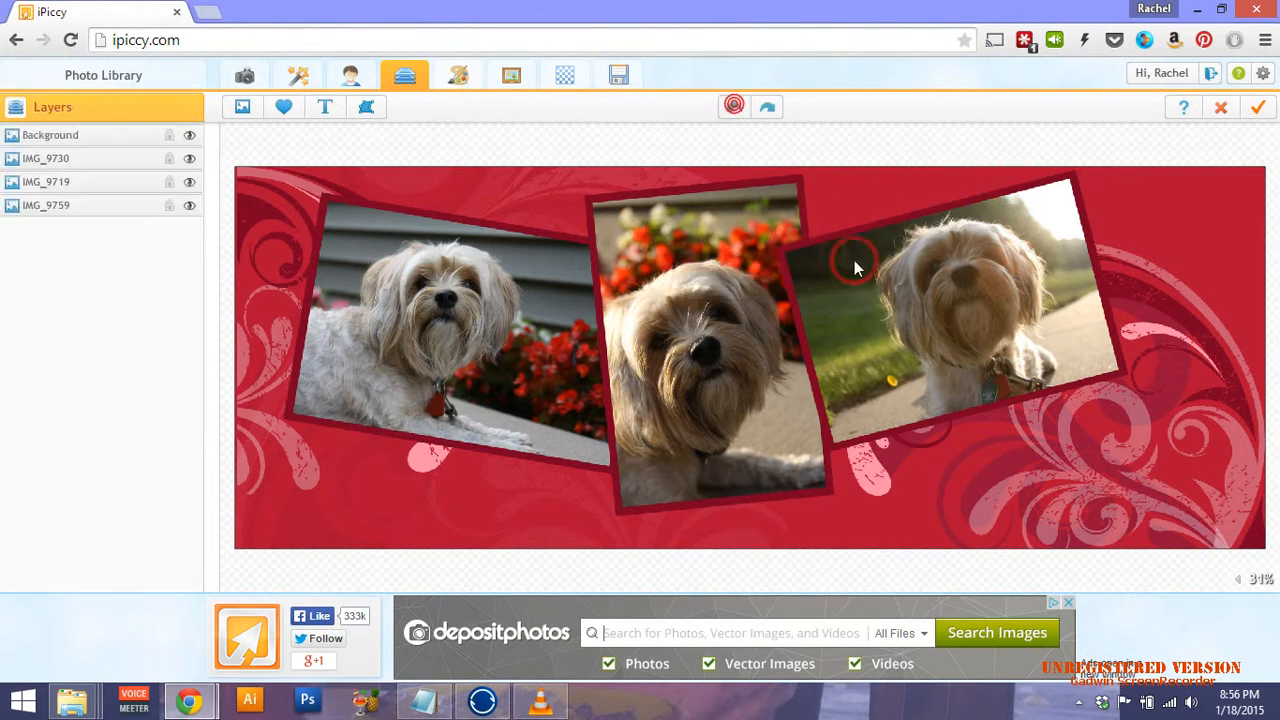
left_click(1261, 112)
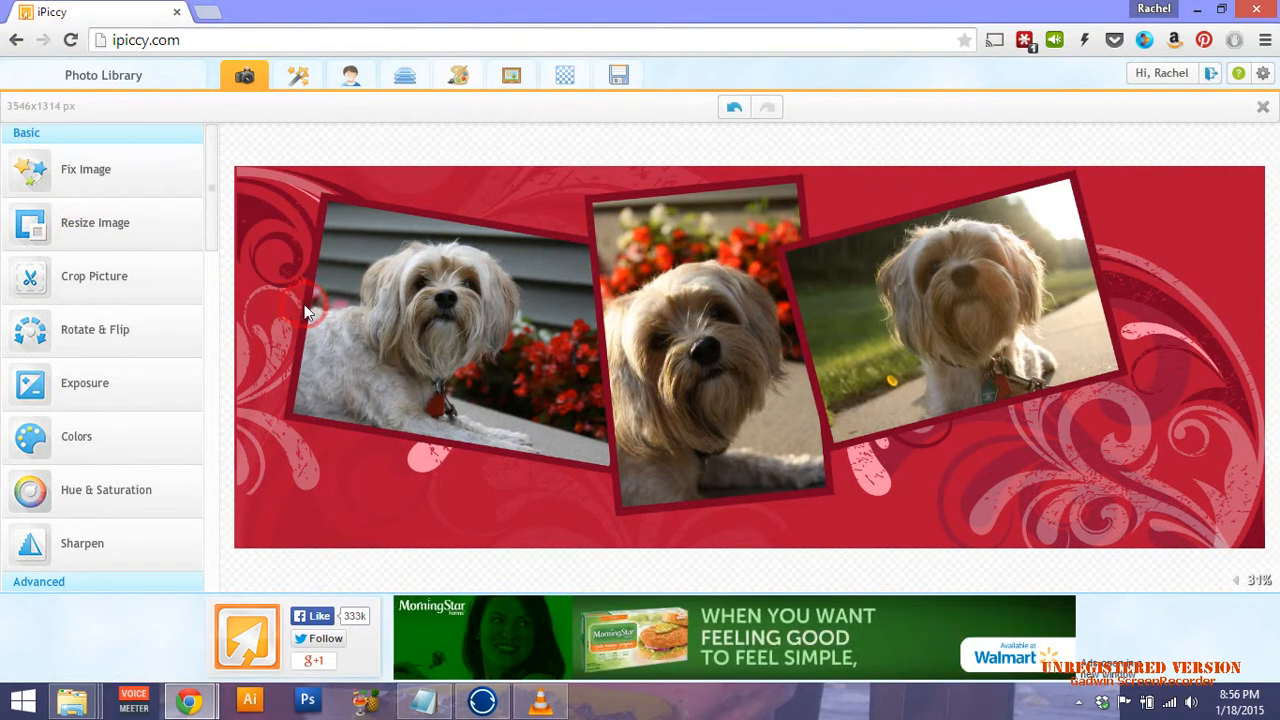
Crop the collage with the Facebook Cover preset, stretching the crop box over all three photos.
left_click(54, 291)
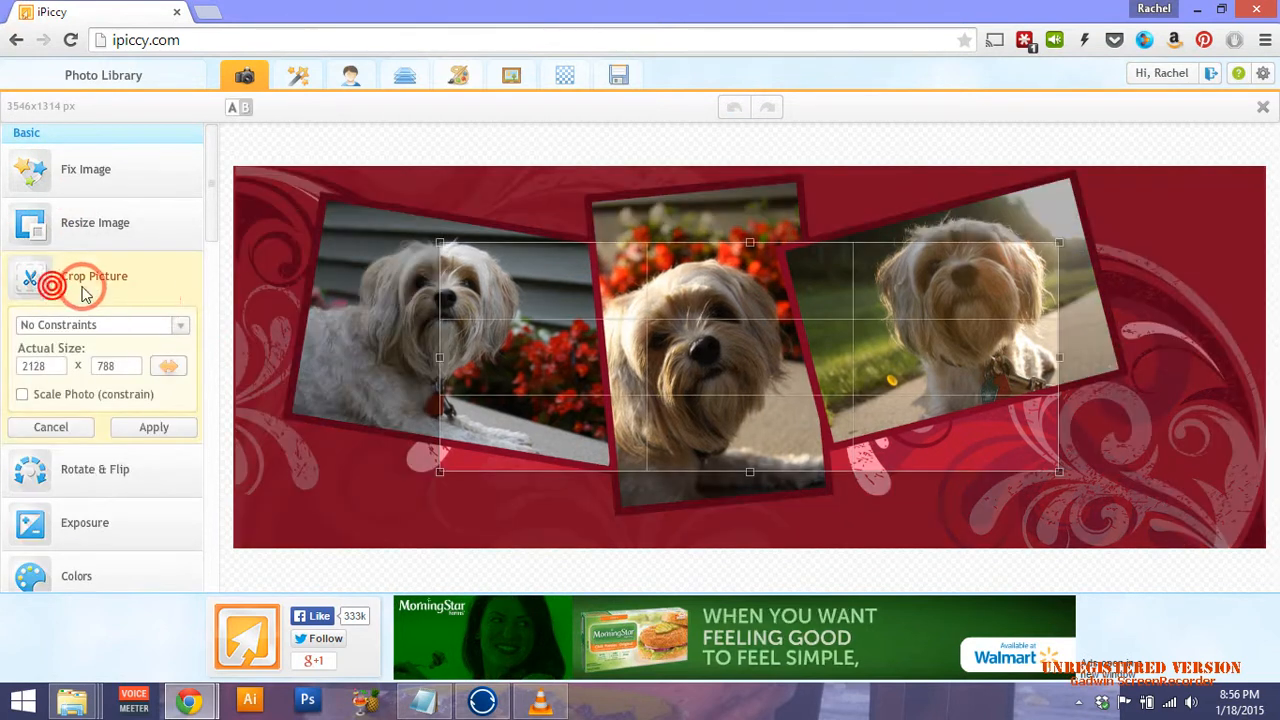
left_click(181, 328)
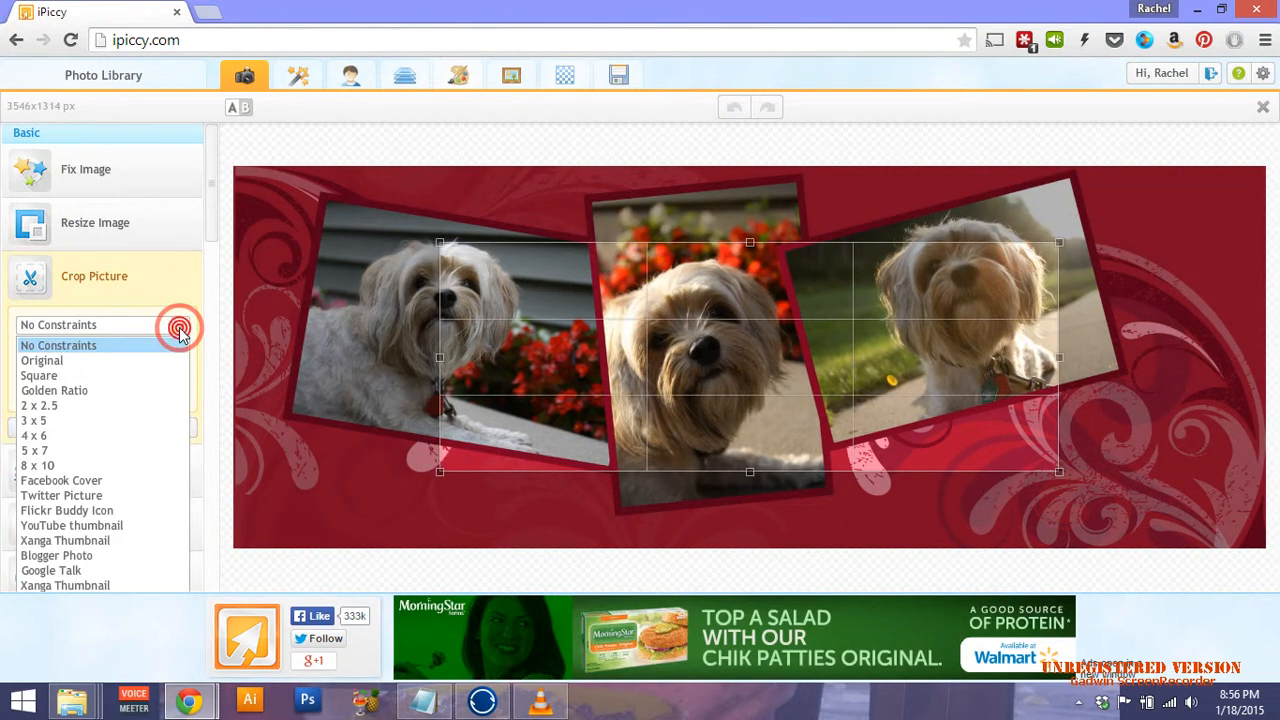
left_click(115, 484)
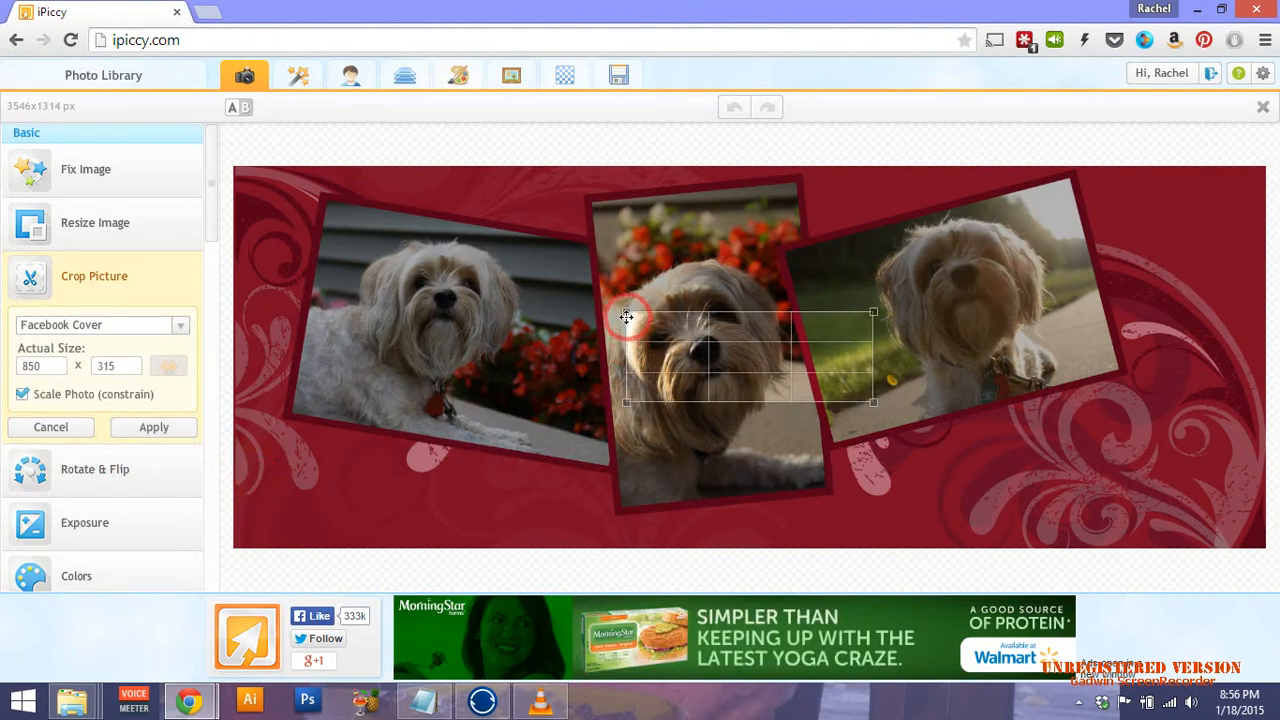
left_click_drag(626, 317, 220, 217)
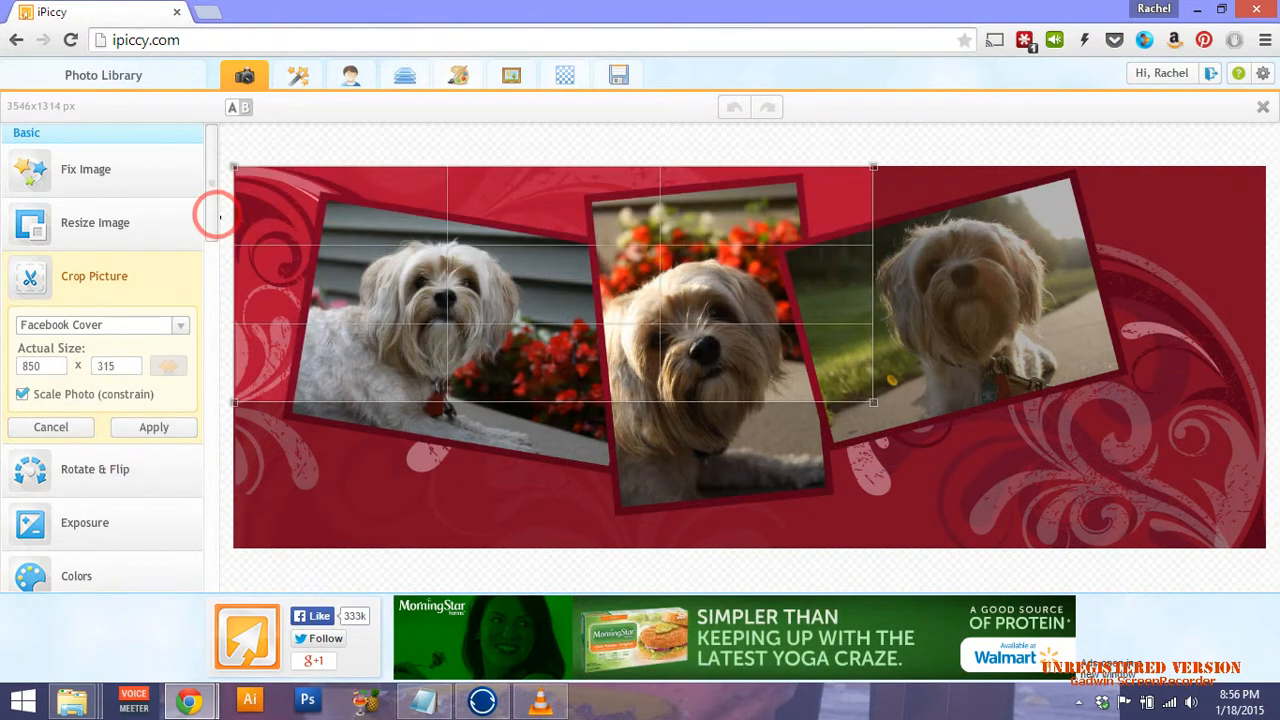
left_click_drag(873, 402, 1262, 640)
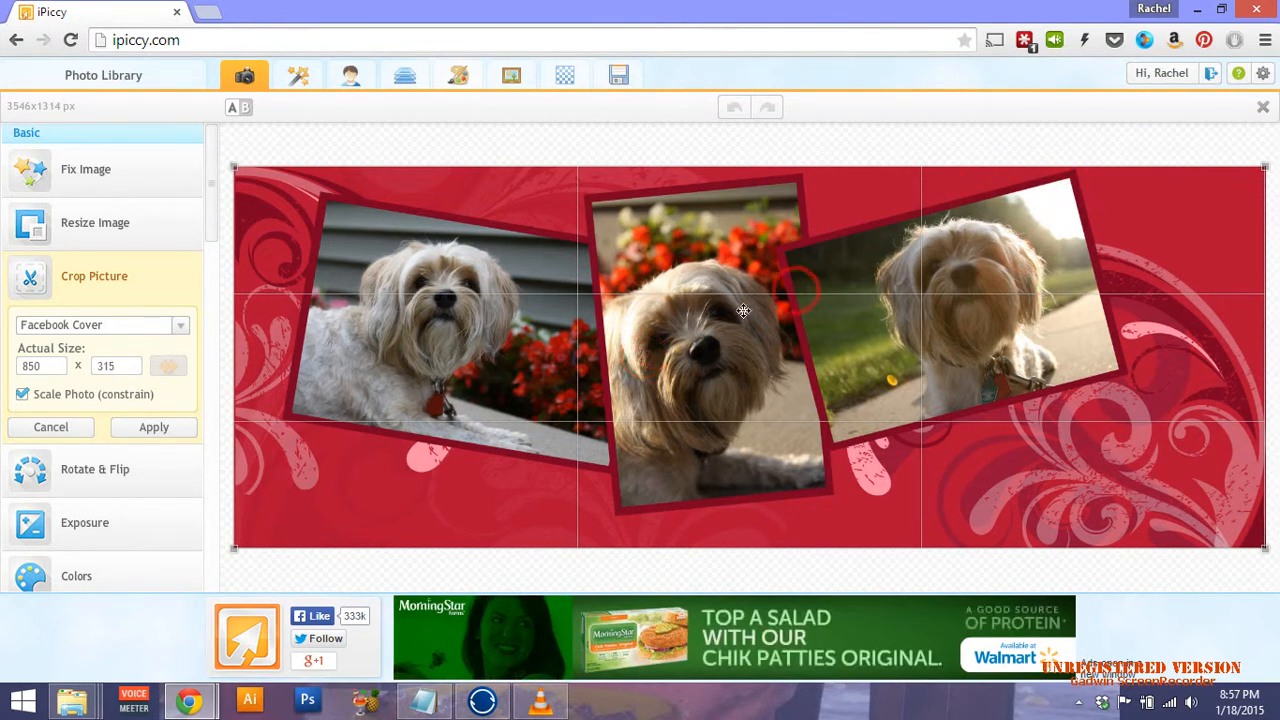
left_click(155, 428)
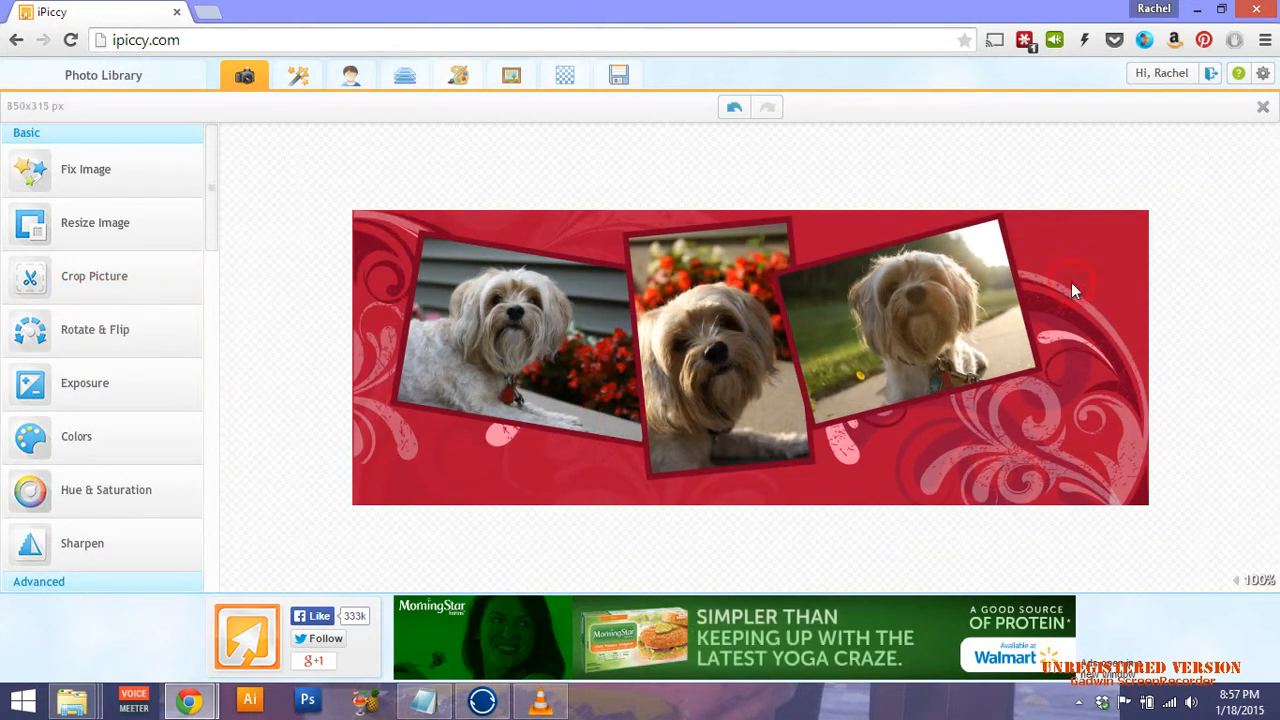
Save the cover to the computer as a 100%-quality JPG with '-Chloe-2015' appended to its name.
left_click(618, 77)
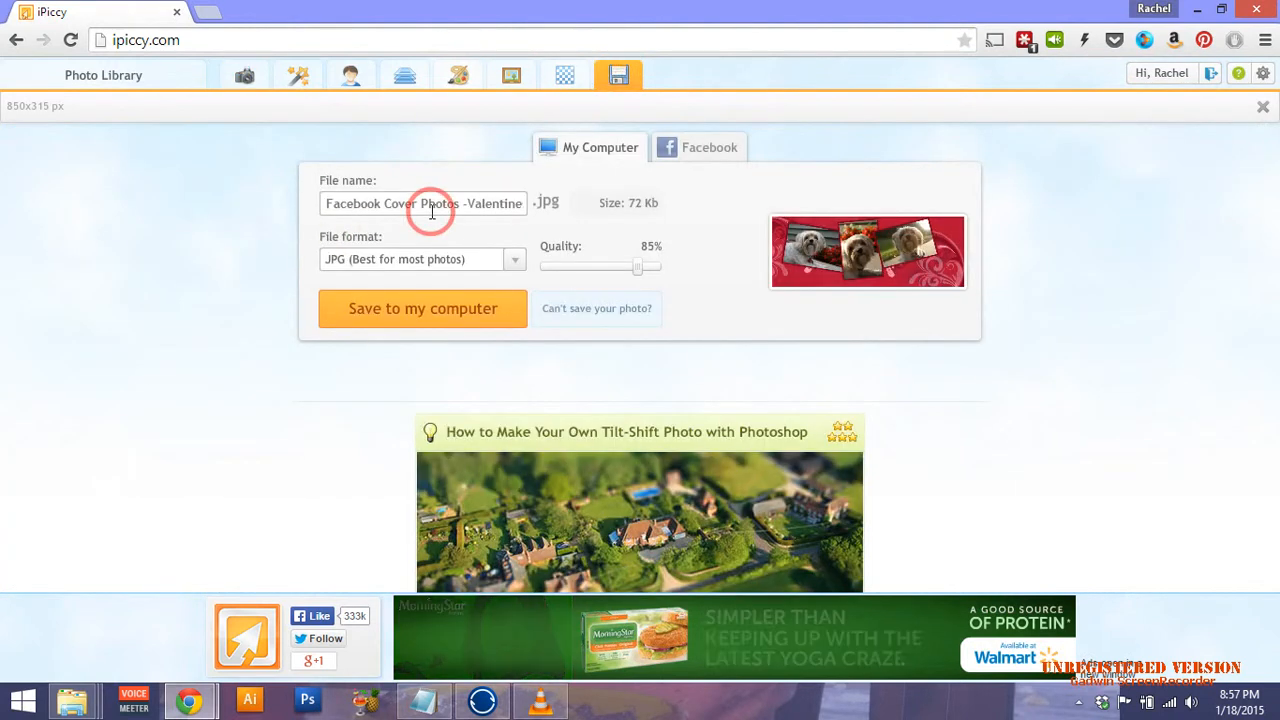
left_click(480, 209)
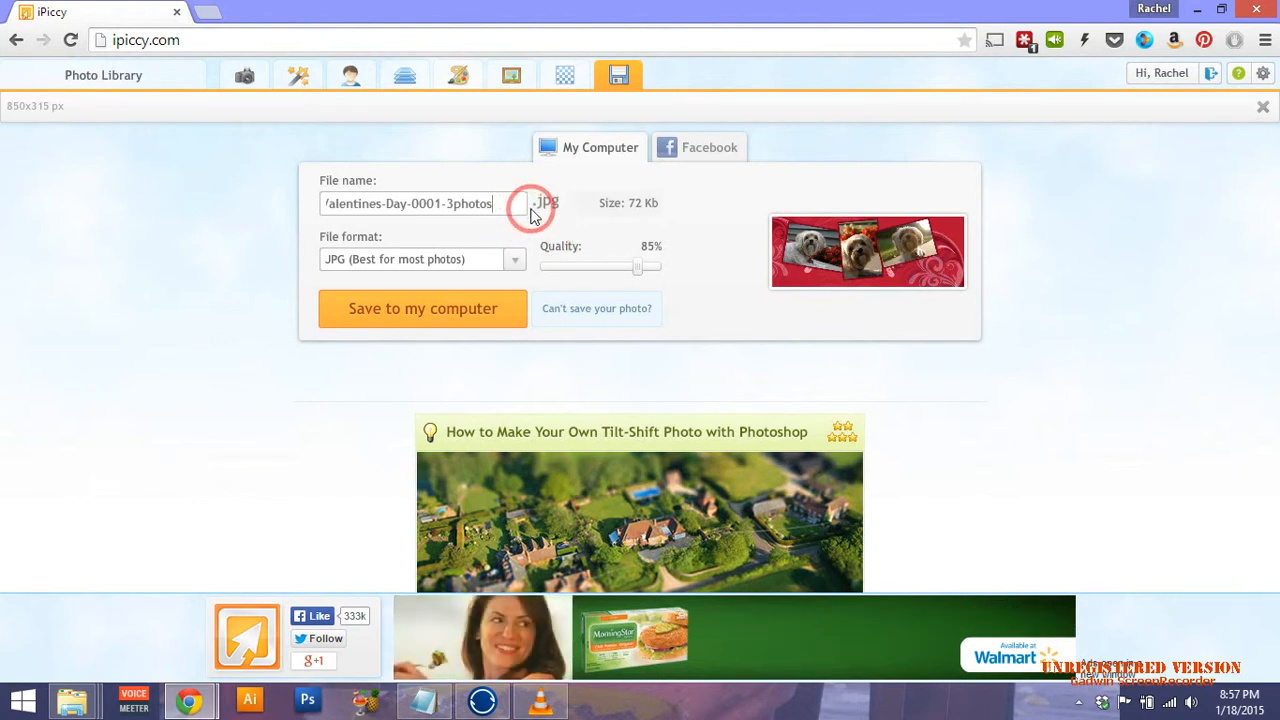
type("-")
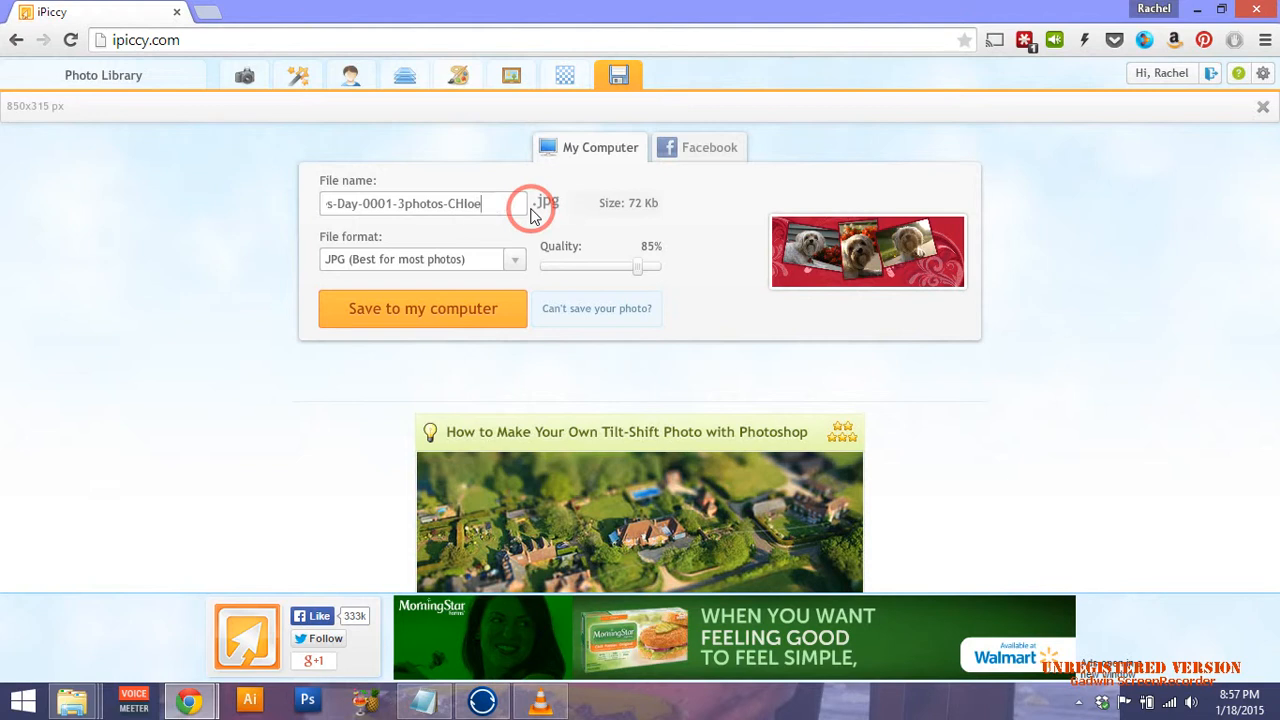
type("CHloe")
key("BackSpace")
key("BackSpace")
key("BackSpace")
key("BackSpace")
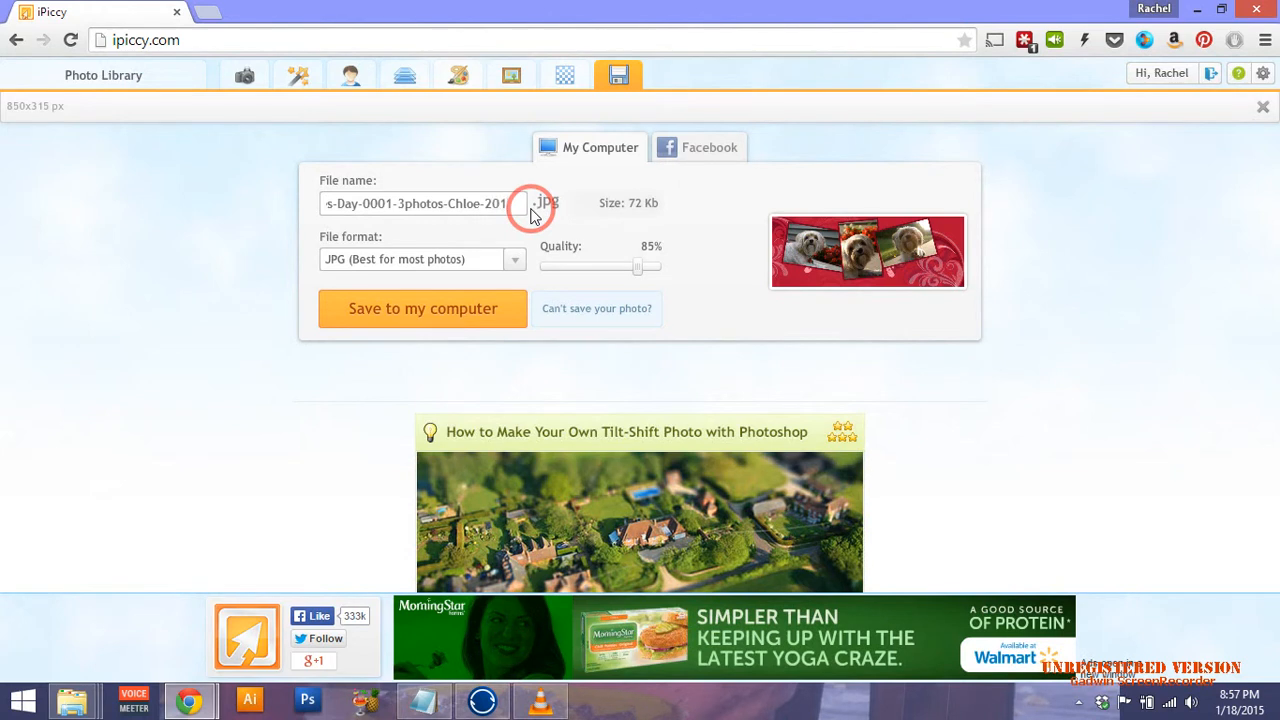
type("hloe-201")
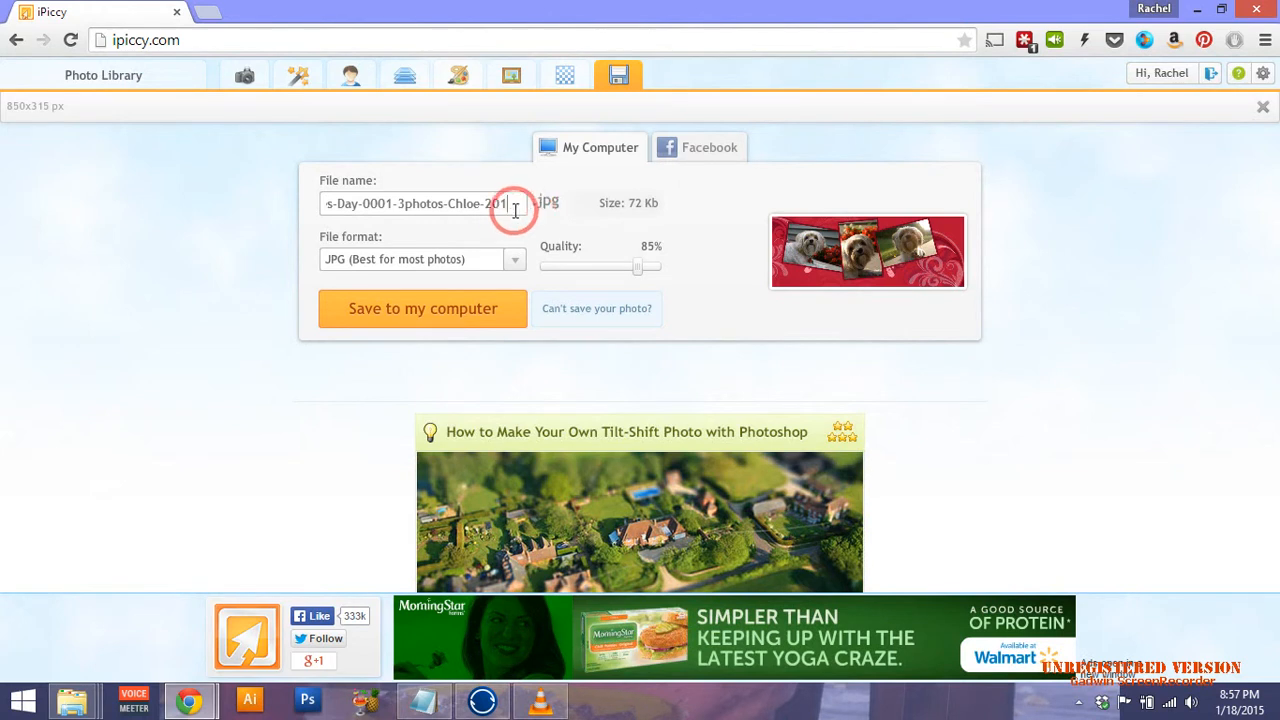
type("5")
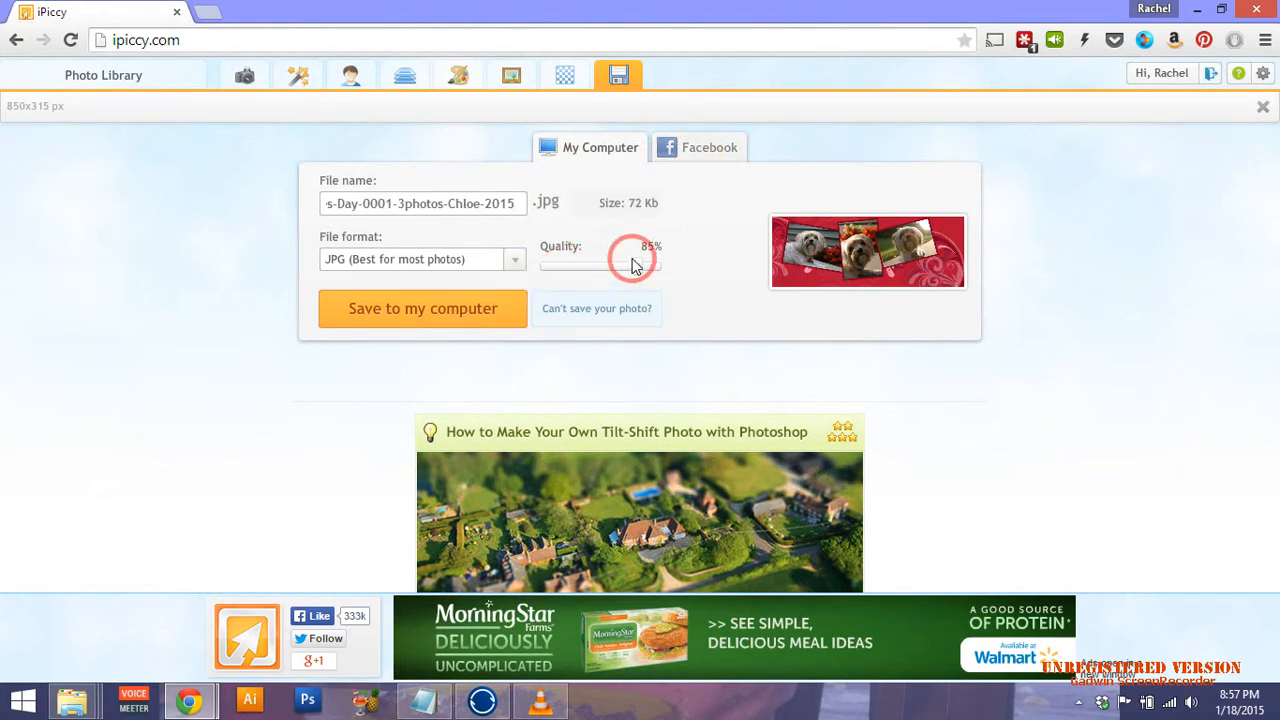
left_click_drag(637, 262, 737, 274)
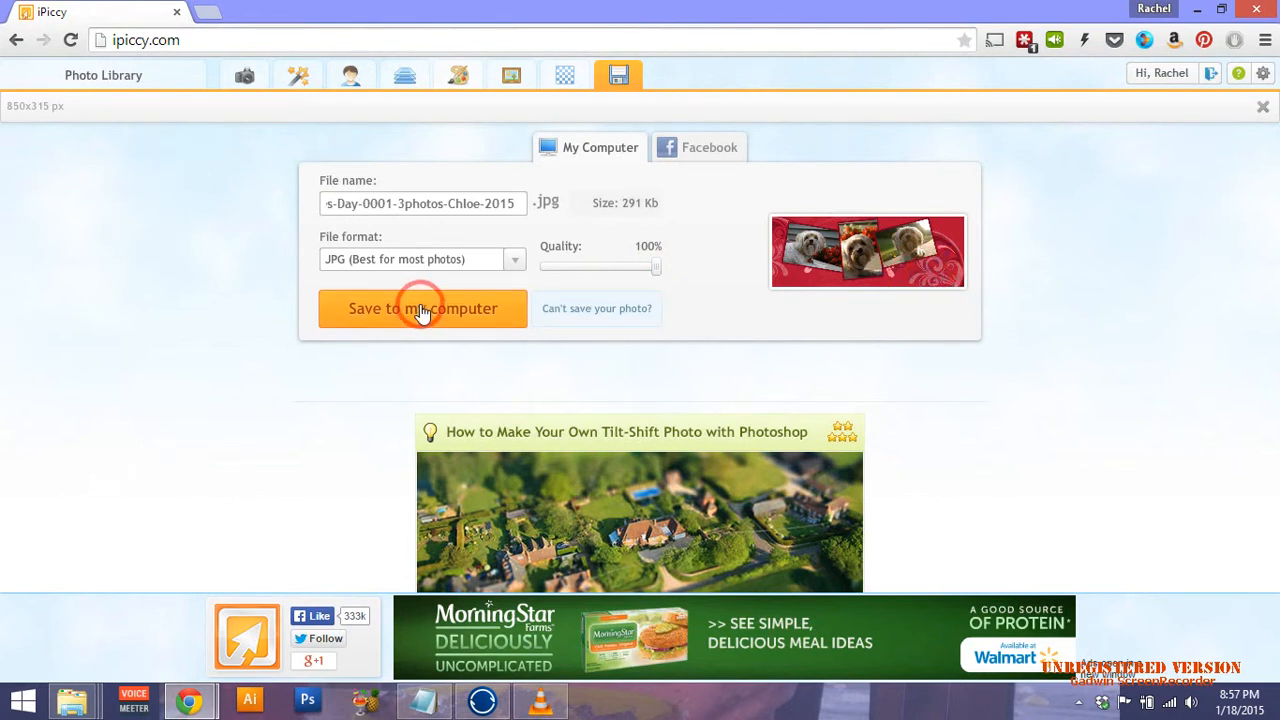
left_click(422, 311)
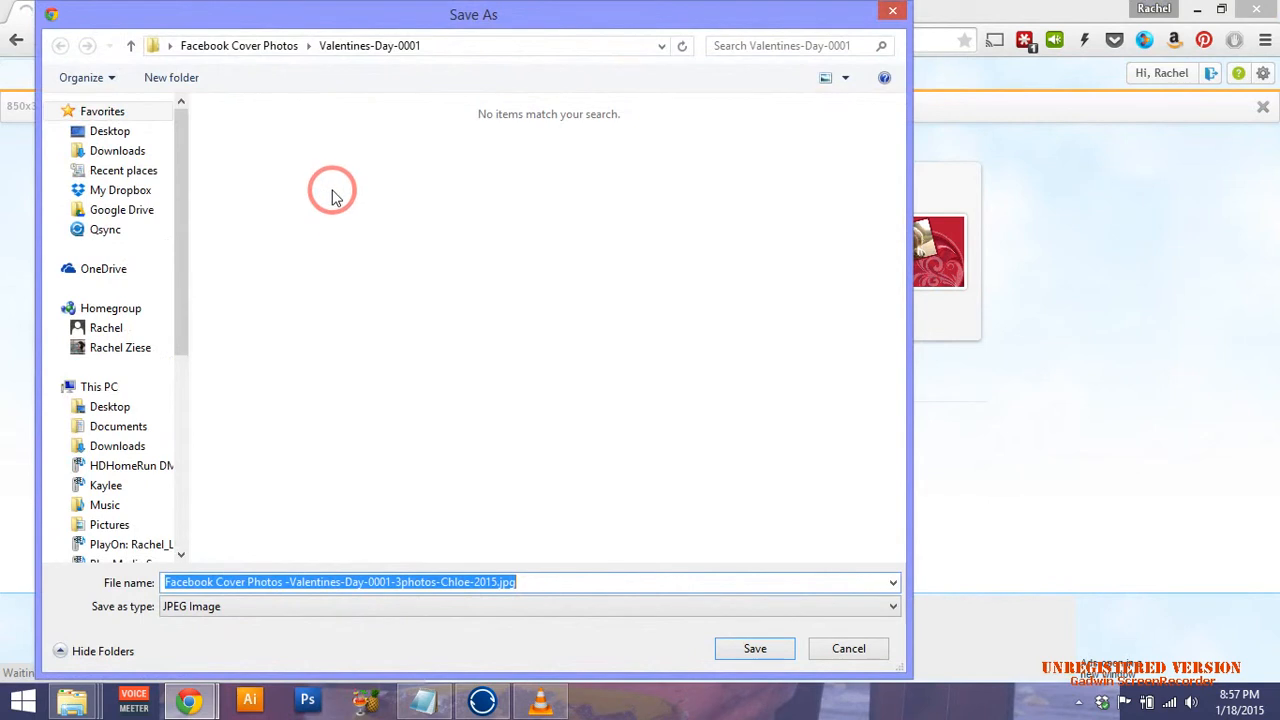
left_click(753, 649)
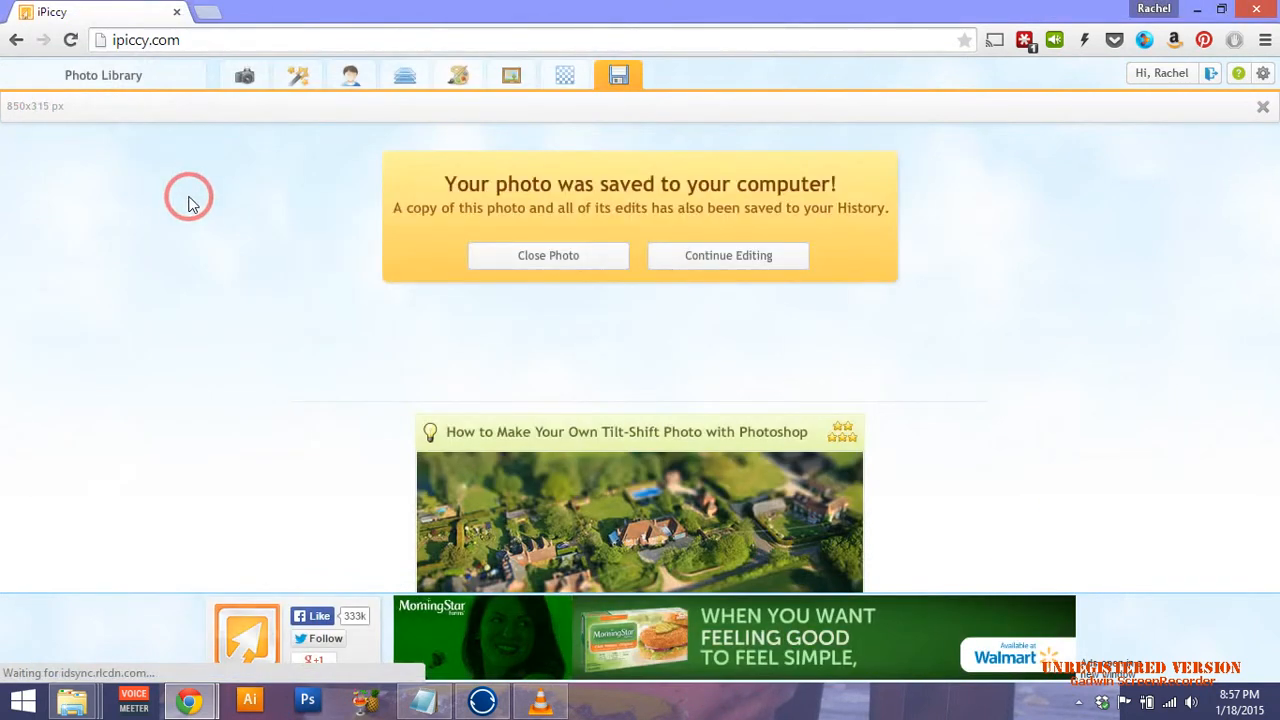
Continue editing the saved 850x315 cover in the Layers editor.
left_click(757, 266)
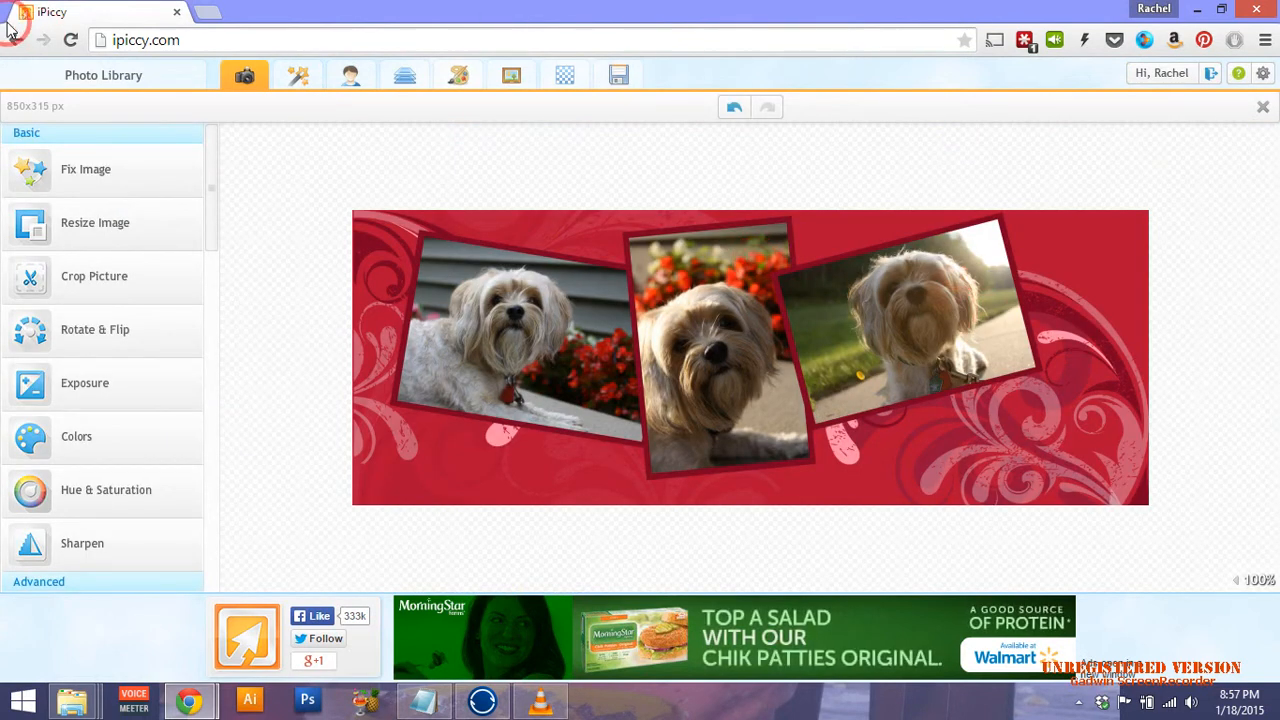
left_click(405, 78)
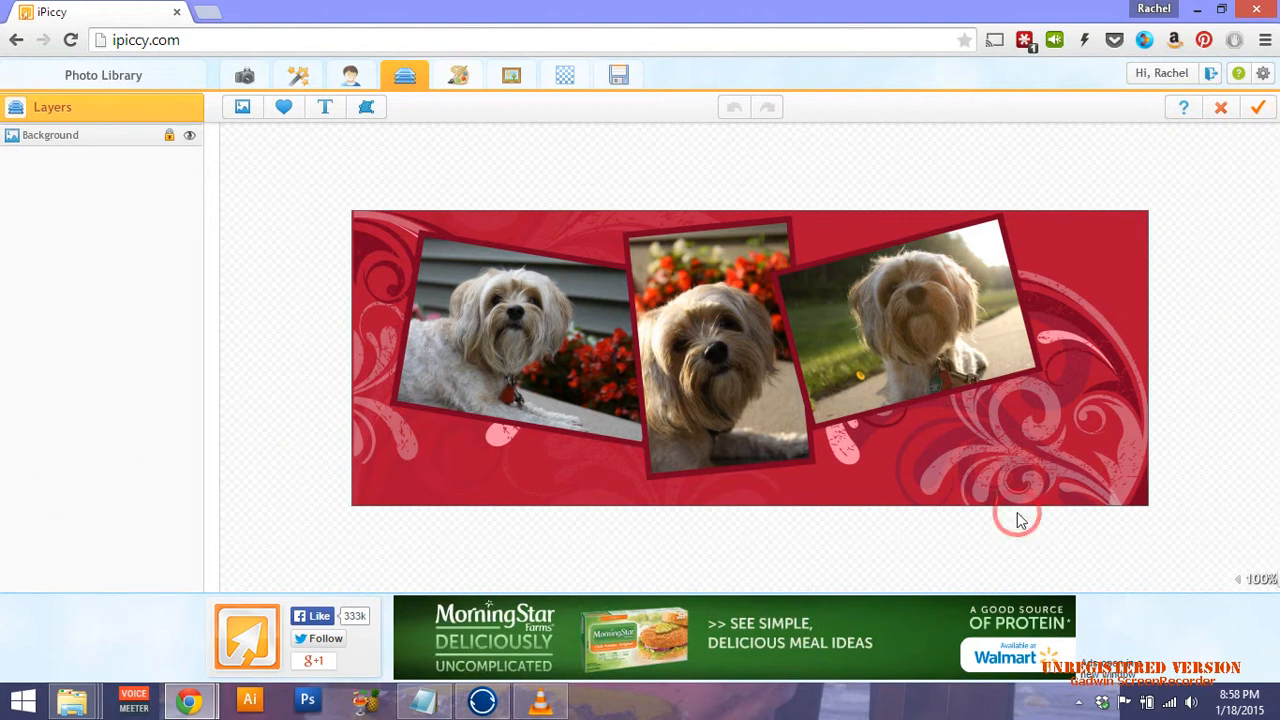
Add the Happy Valentine's Day graphic to the cover and resize it near the lower right.
left_click(244, 108)
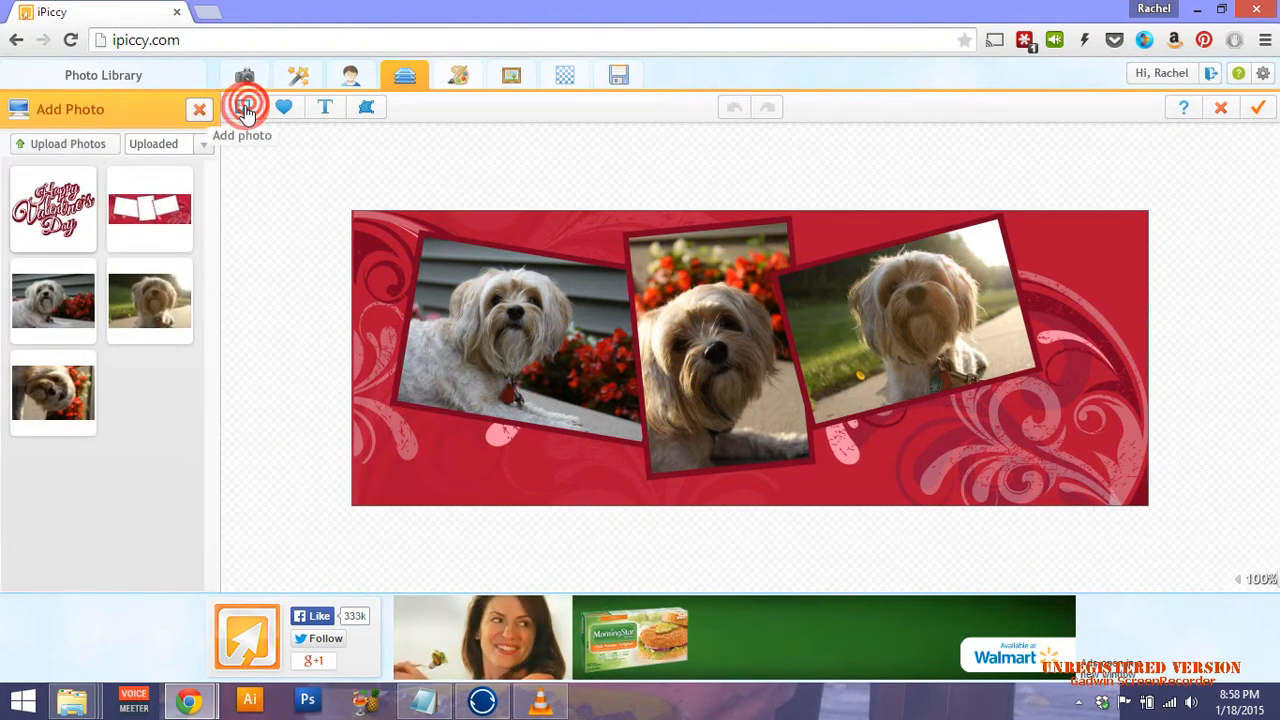
left_click(56, 210)
left_click_drag(56, 210, 1018, 405)
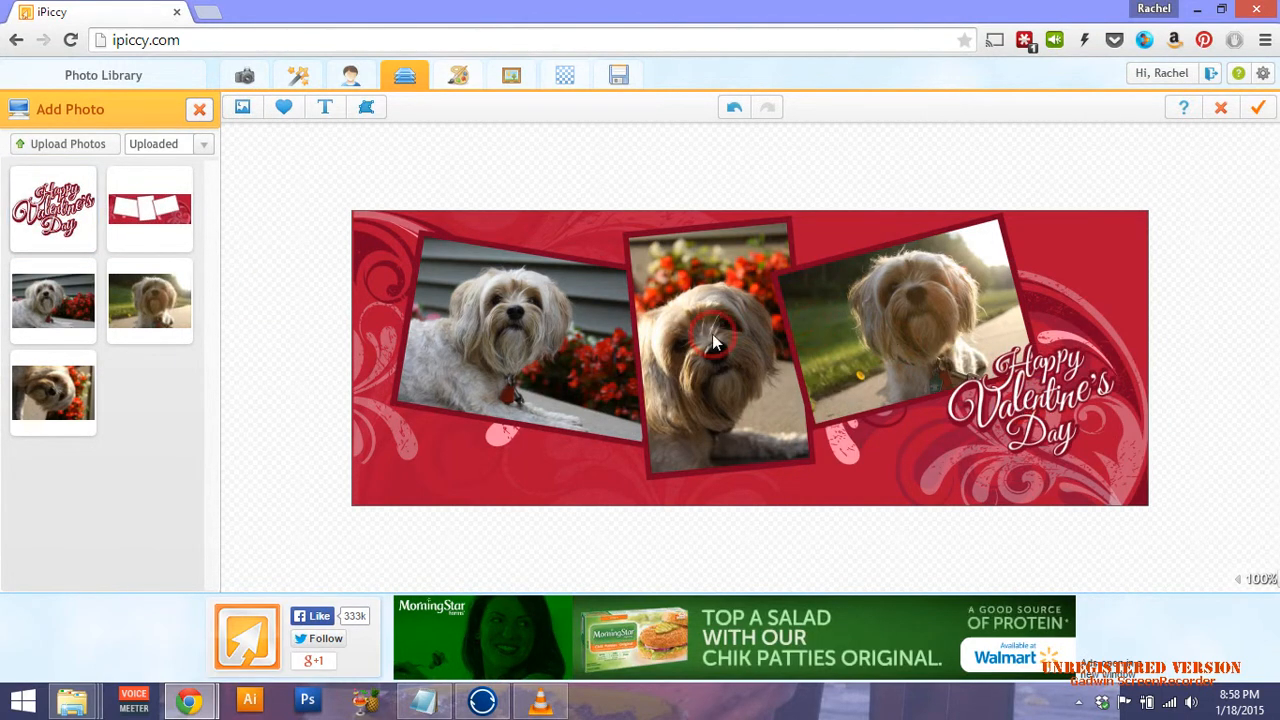
left_click_drag(712, 334, 457, 409)
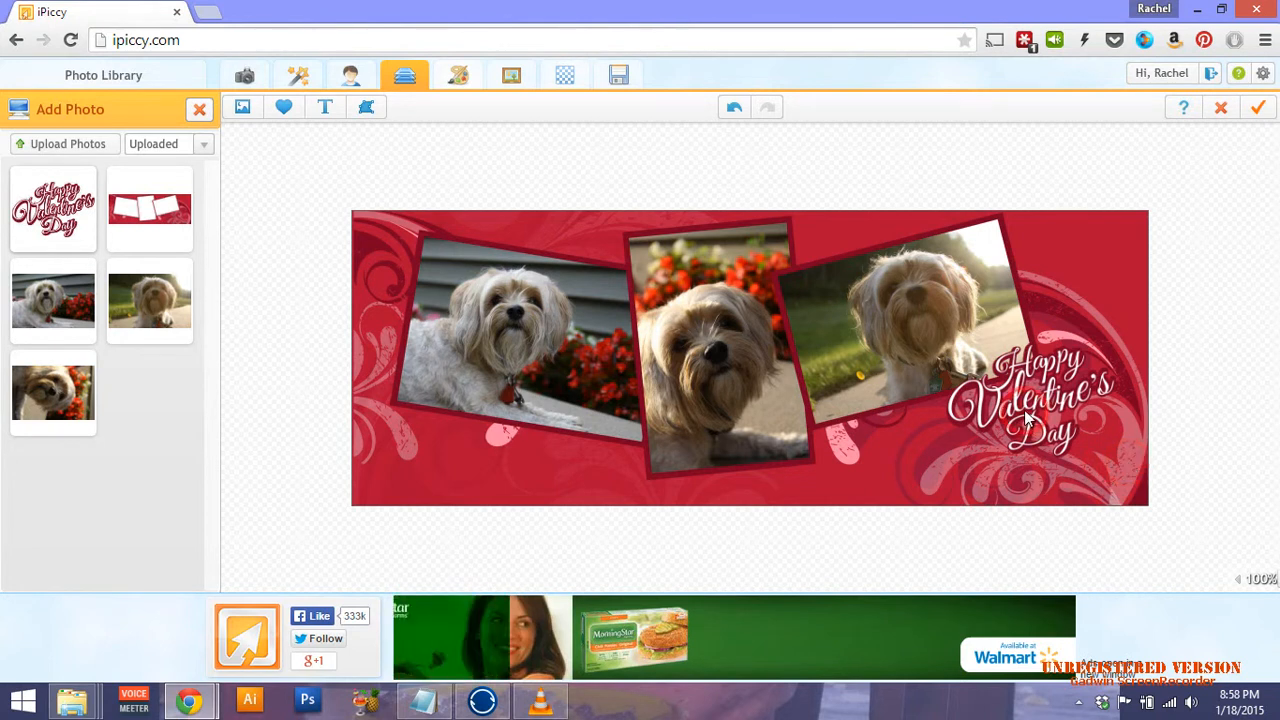
left_click_drag(1026, 411, 1037, 395)
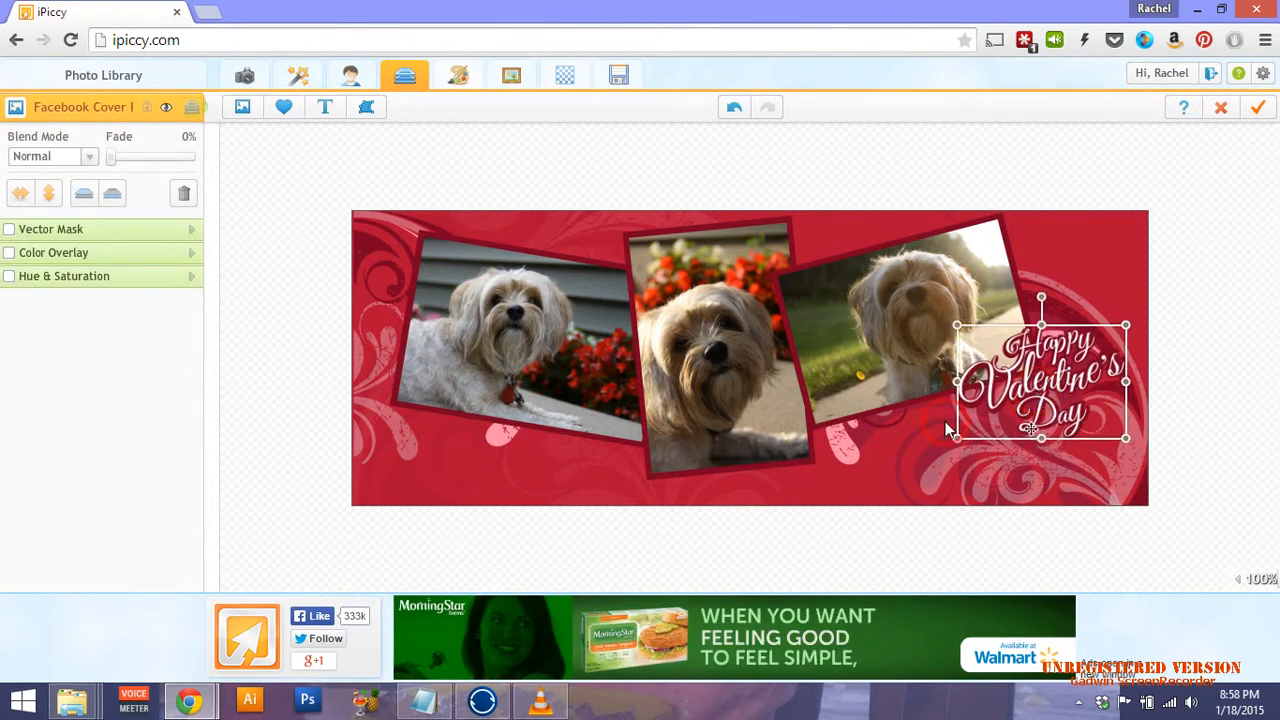
left_click_drag(954, 436, 907, 468)
left_click_drag(1018, 395, 1026, 402)
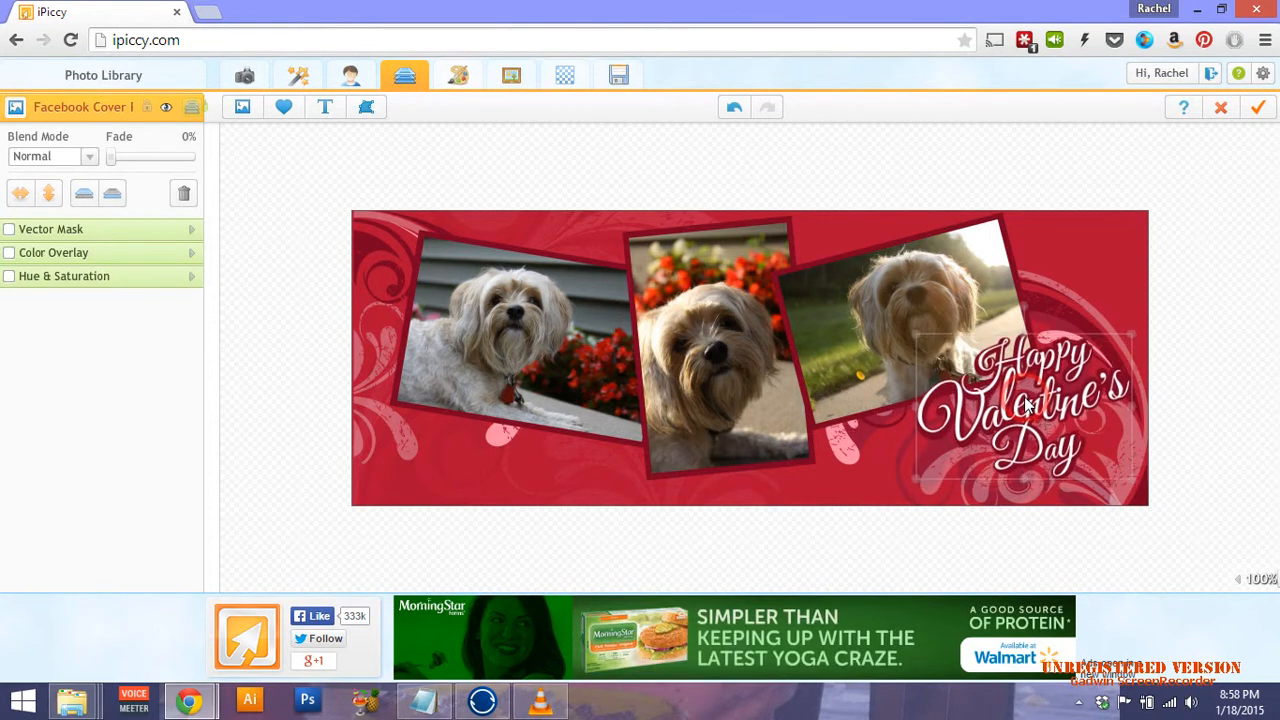
left_click(1174, 373)
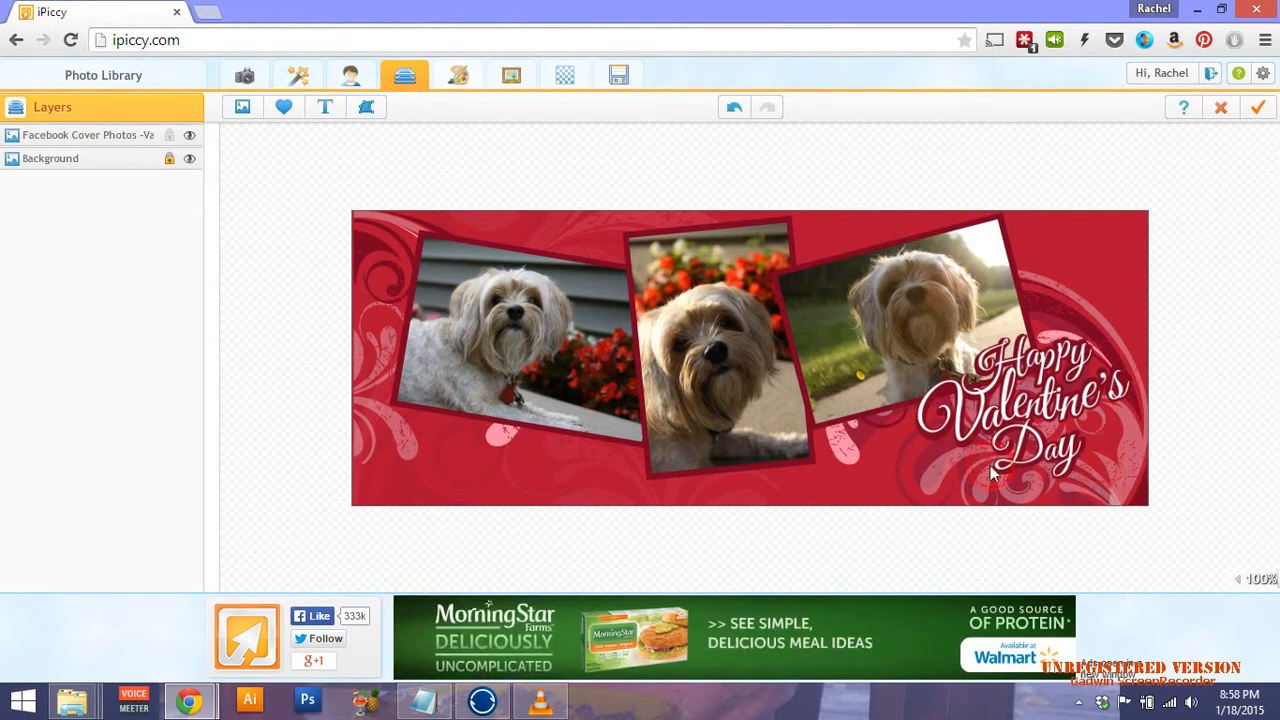
Shrink the Valentine's graphic, tilt it counter-clockwise and settle it in the lower-right corner.
left_click_drag(1057, 412, 510, 443)
left_click(1194, 394)
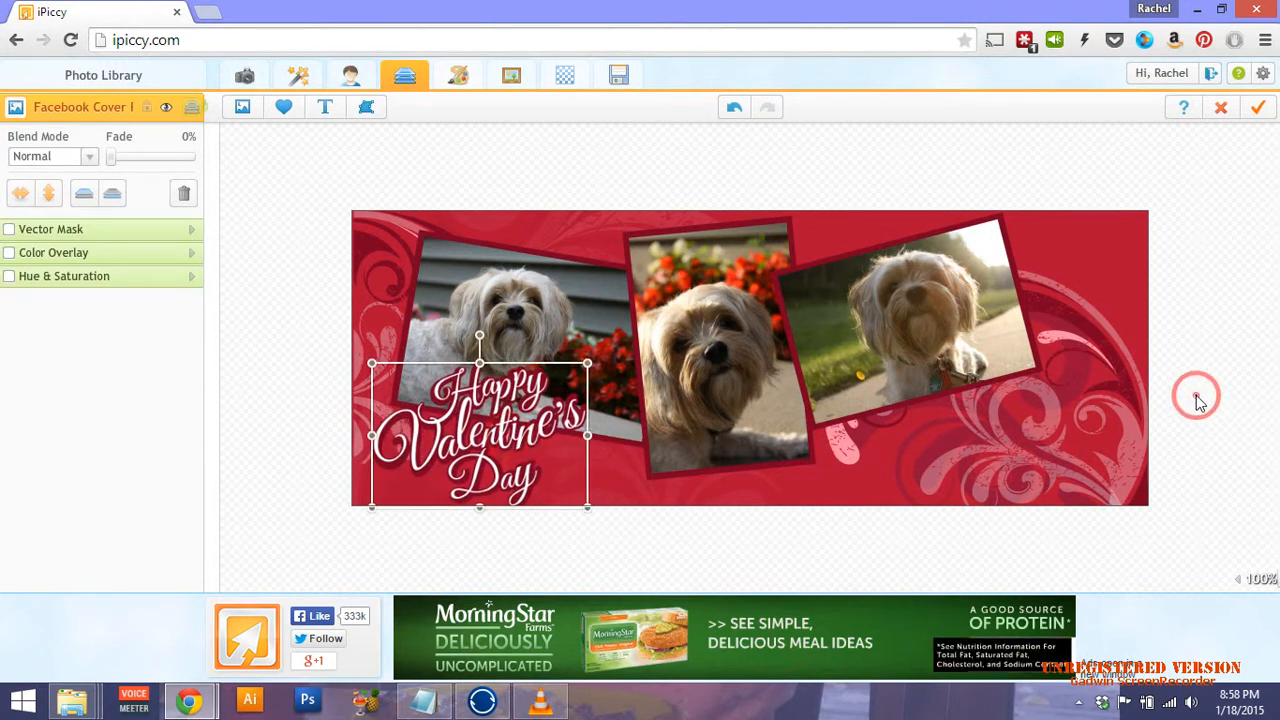
left_click_drag(440, 436, 1013, 404)
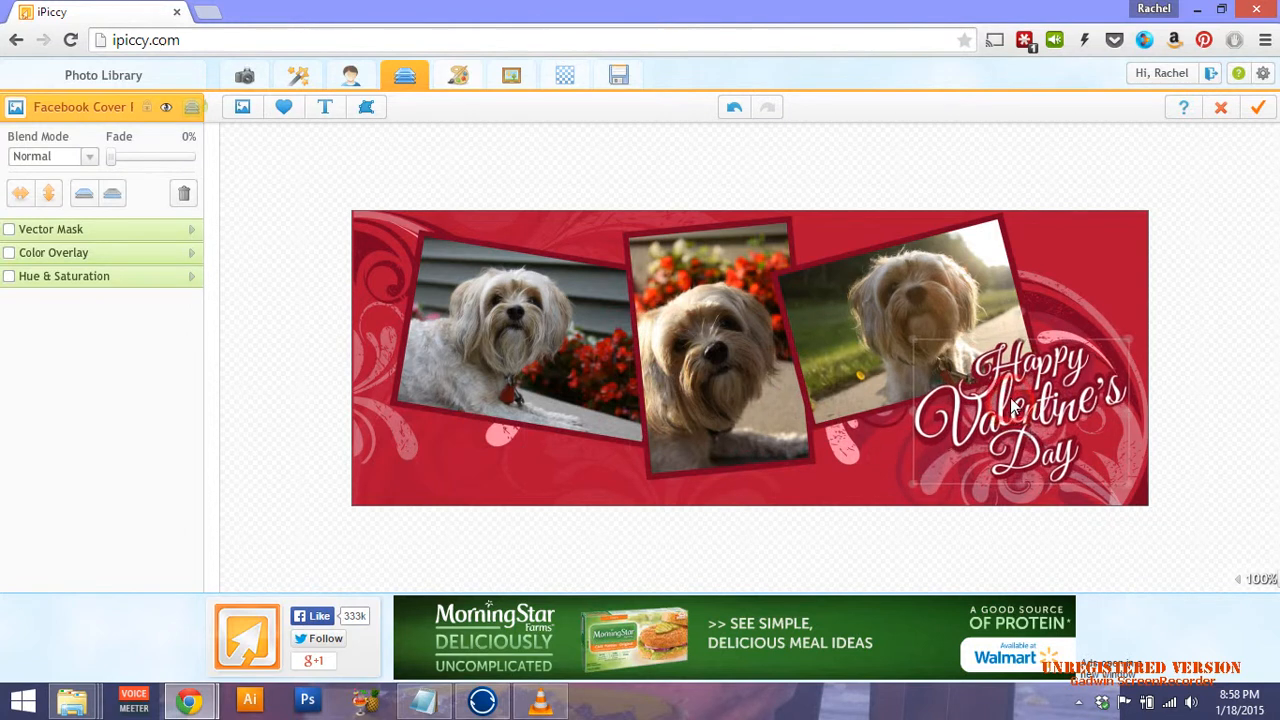
left_click_drag(912, 476, 922, 466)
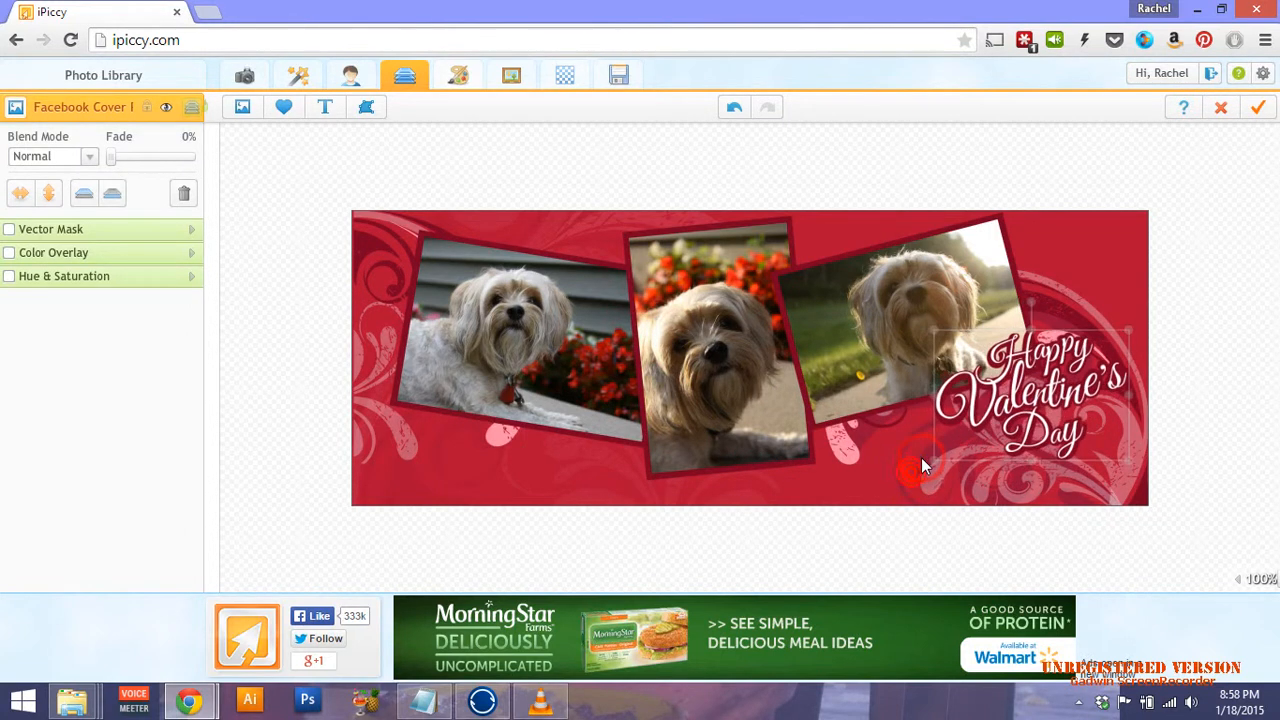
left_click(1033, 304)
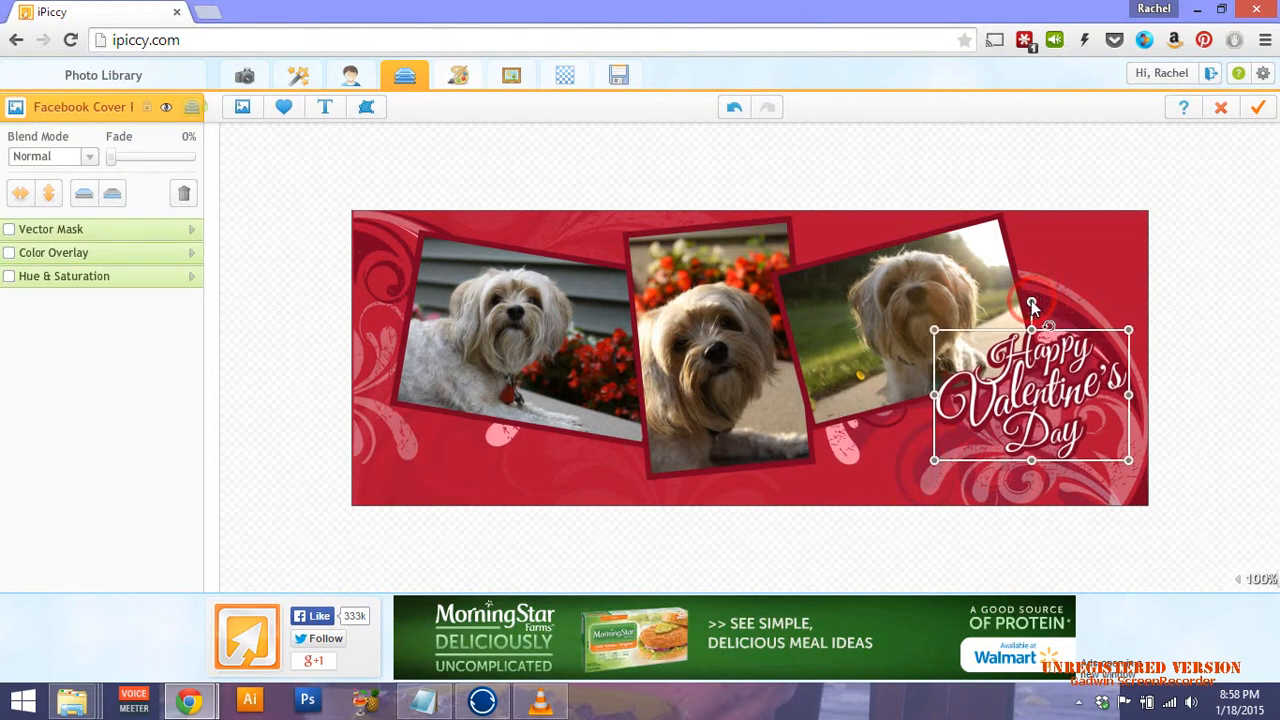
left_click_drag(1033, 304, 1012, 320)
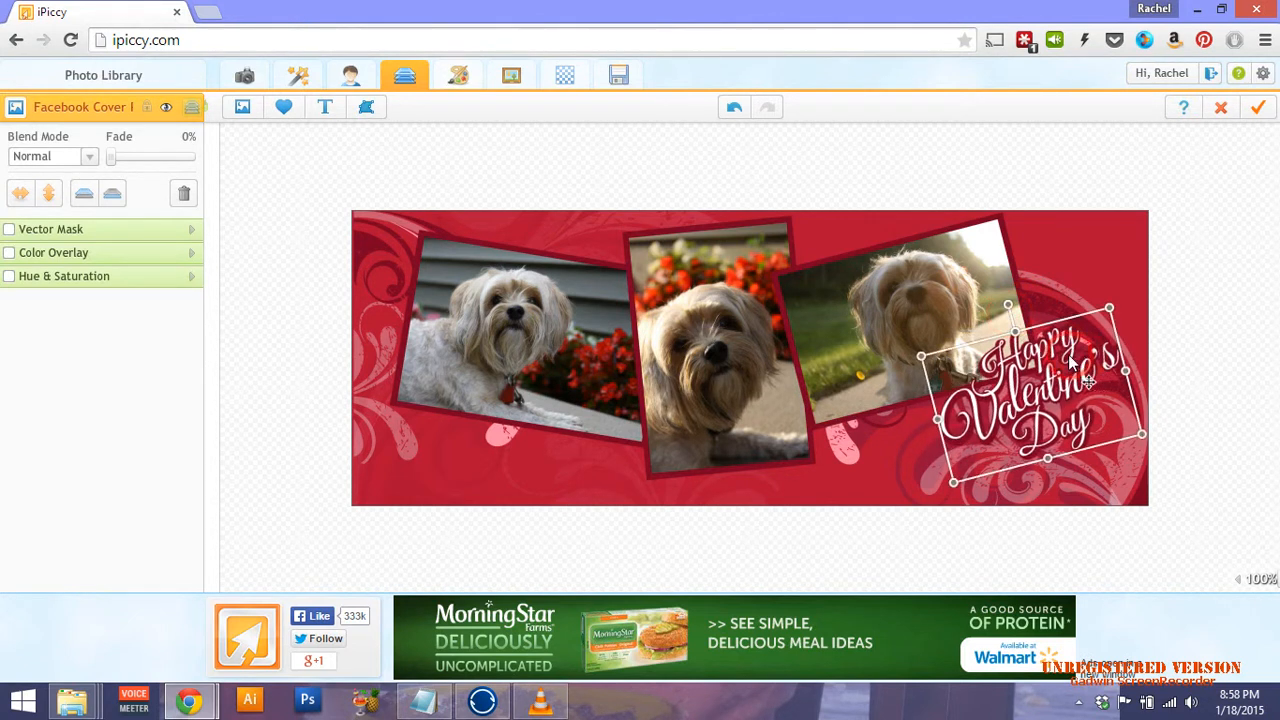
left_click_drag(1070, 361, 1076, 351)
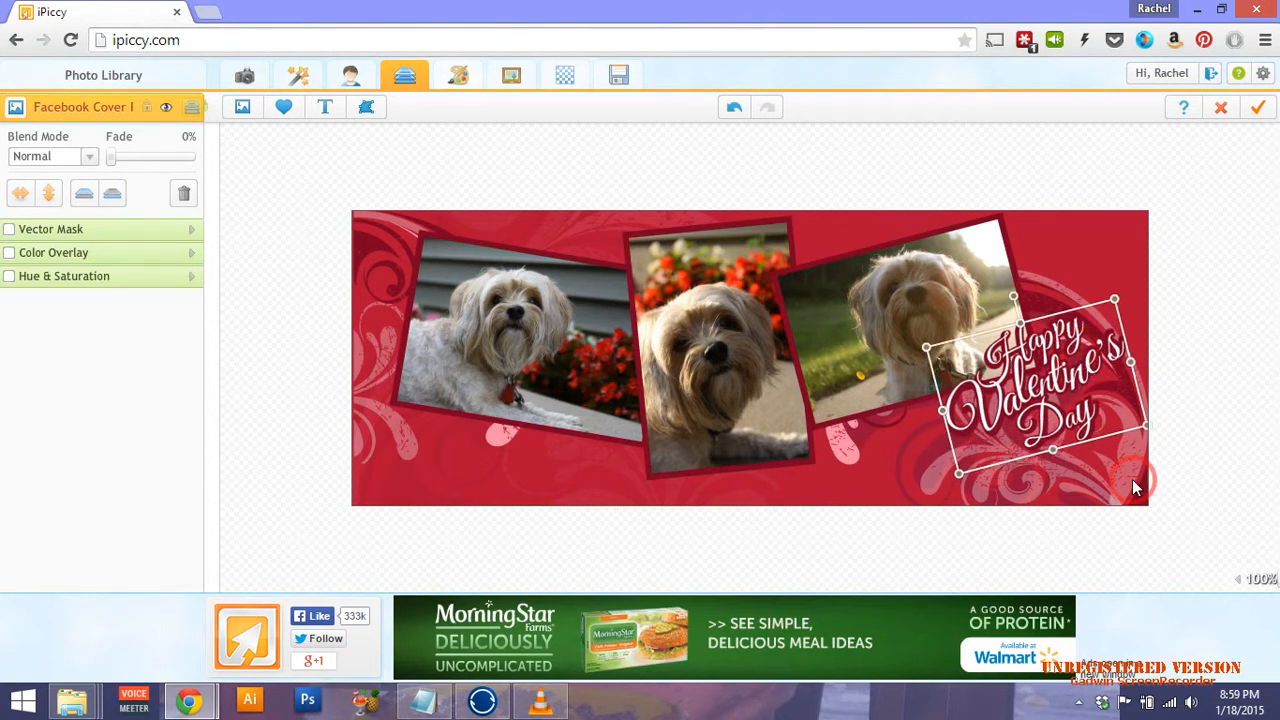
left_click(1135, 487)
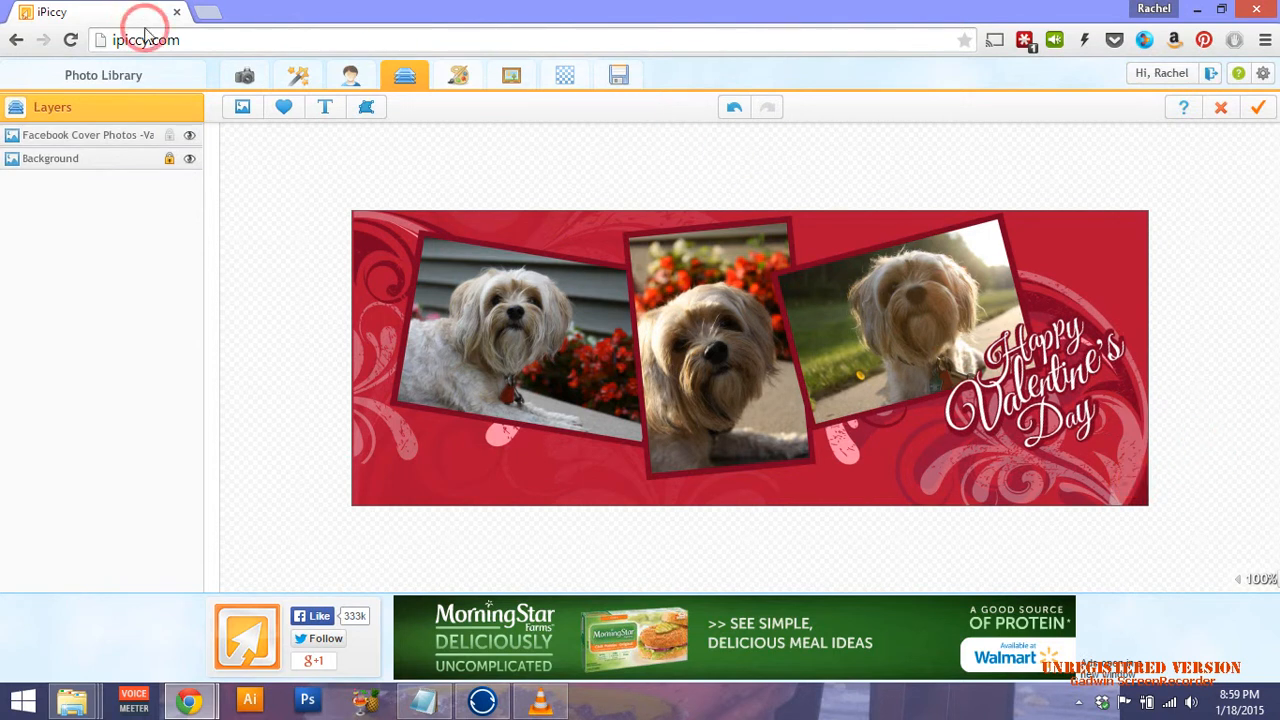
Add a text layer reading 'Chloe' and move it to the cover's top edge.
left_click(330, 112)
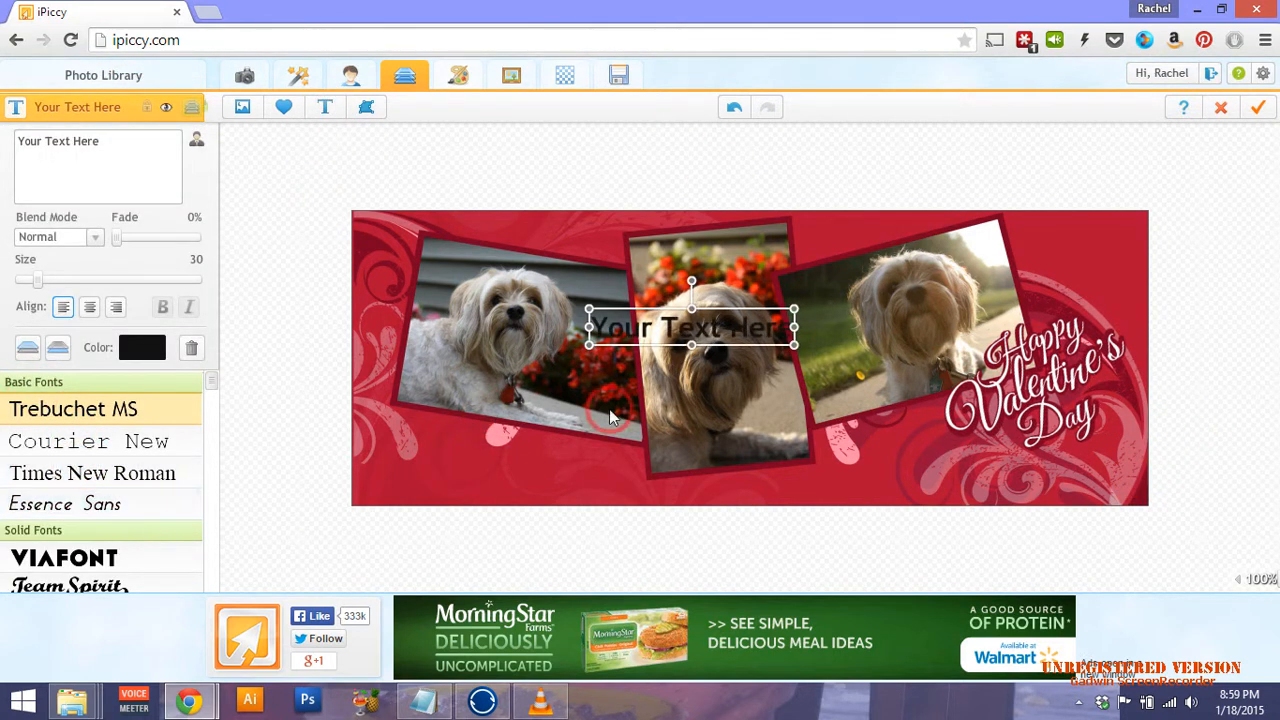
left_click(118, 136)
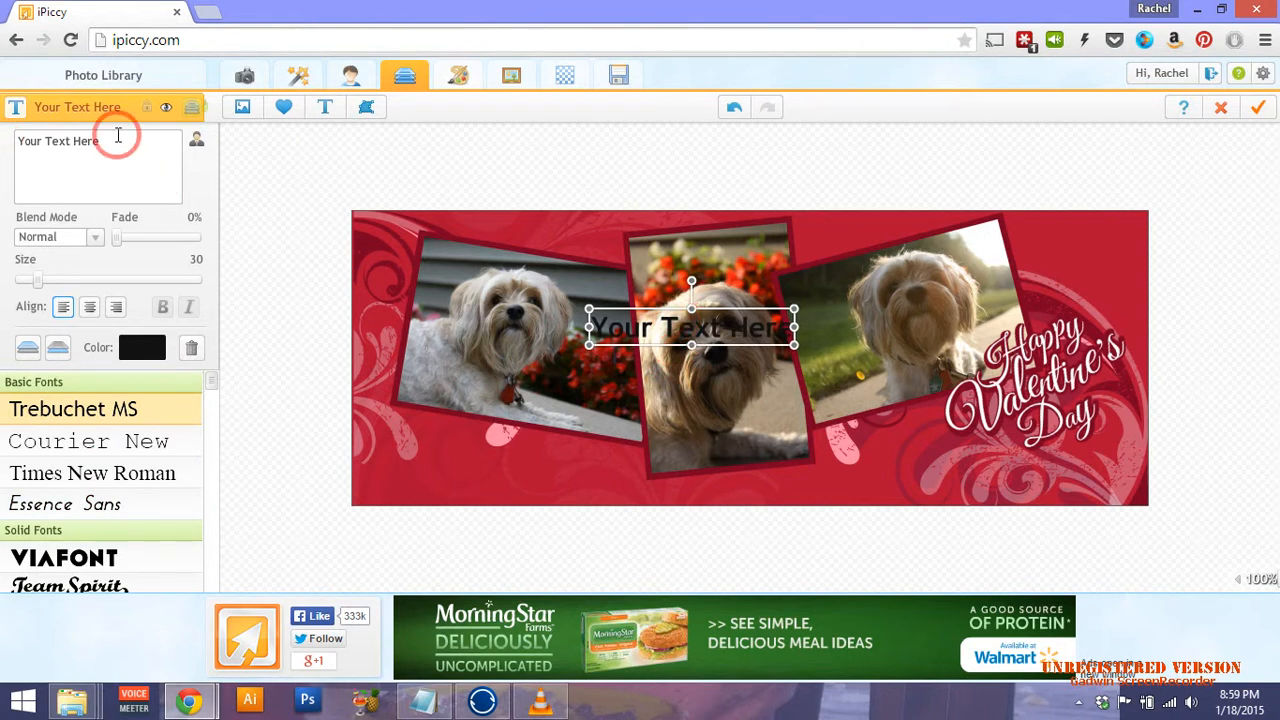
left_click_drag(104, 135, 2, 135)
type("Chloe")
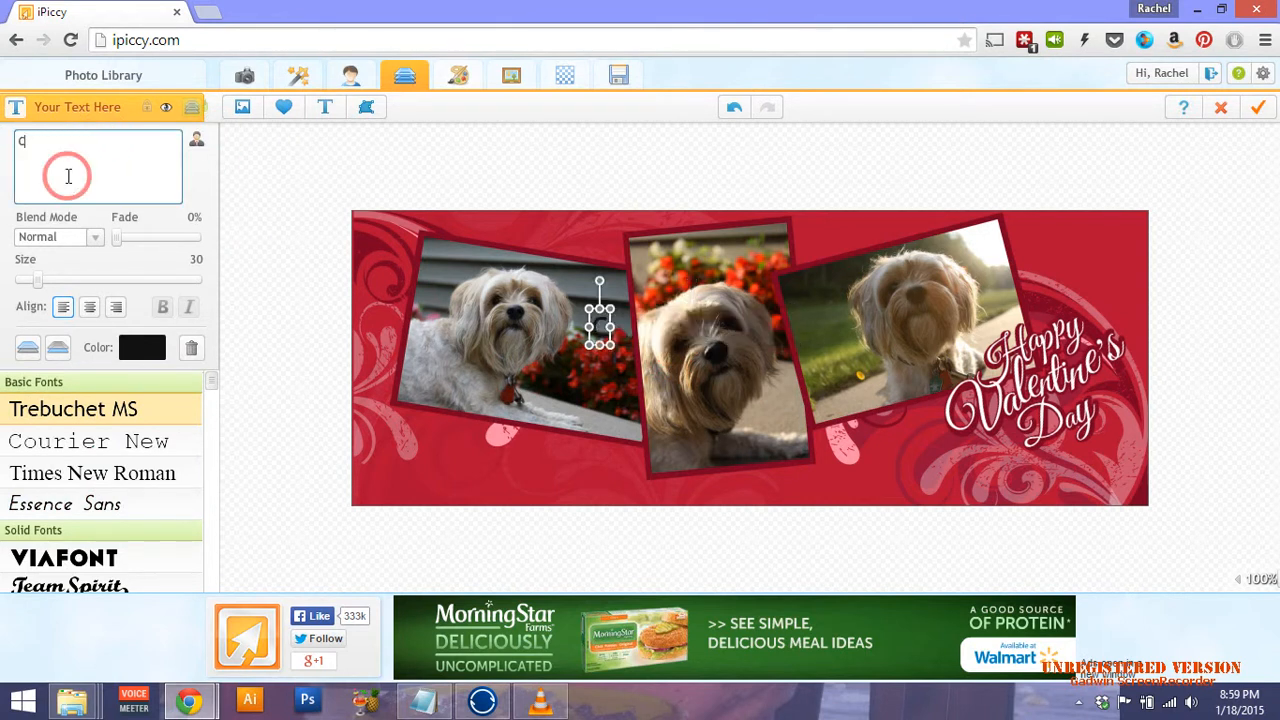
left_click(201, 160)
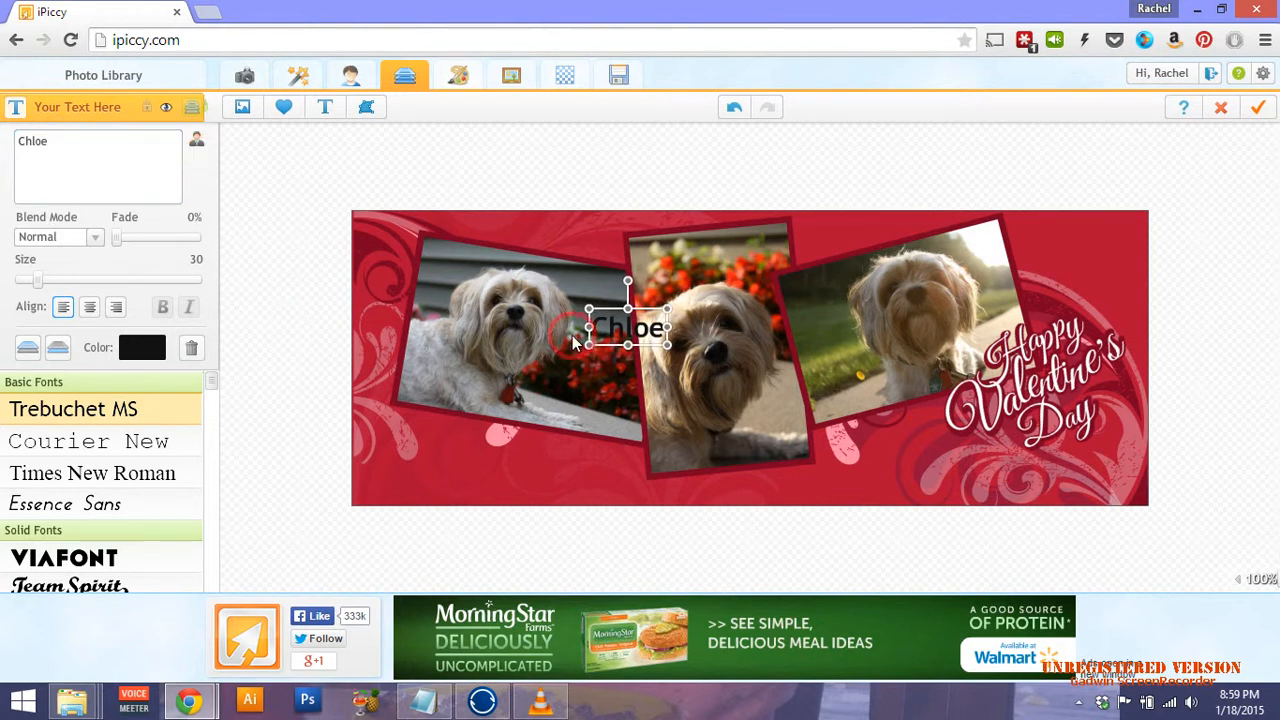
left_click_drag(607, 333, 815, 238)
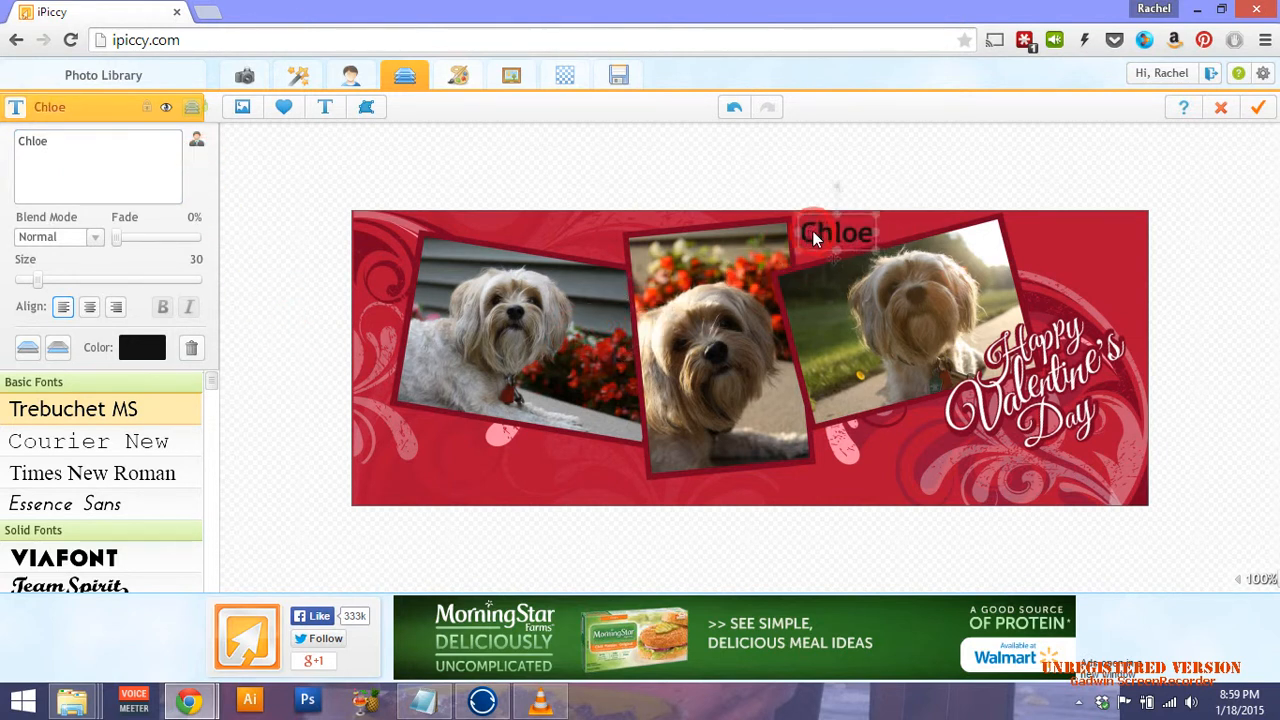
Colour the Chloe text near-white (F9F9F9) after sampling colours from the cover.
left_click(137, 350)
left_click(82, 212)
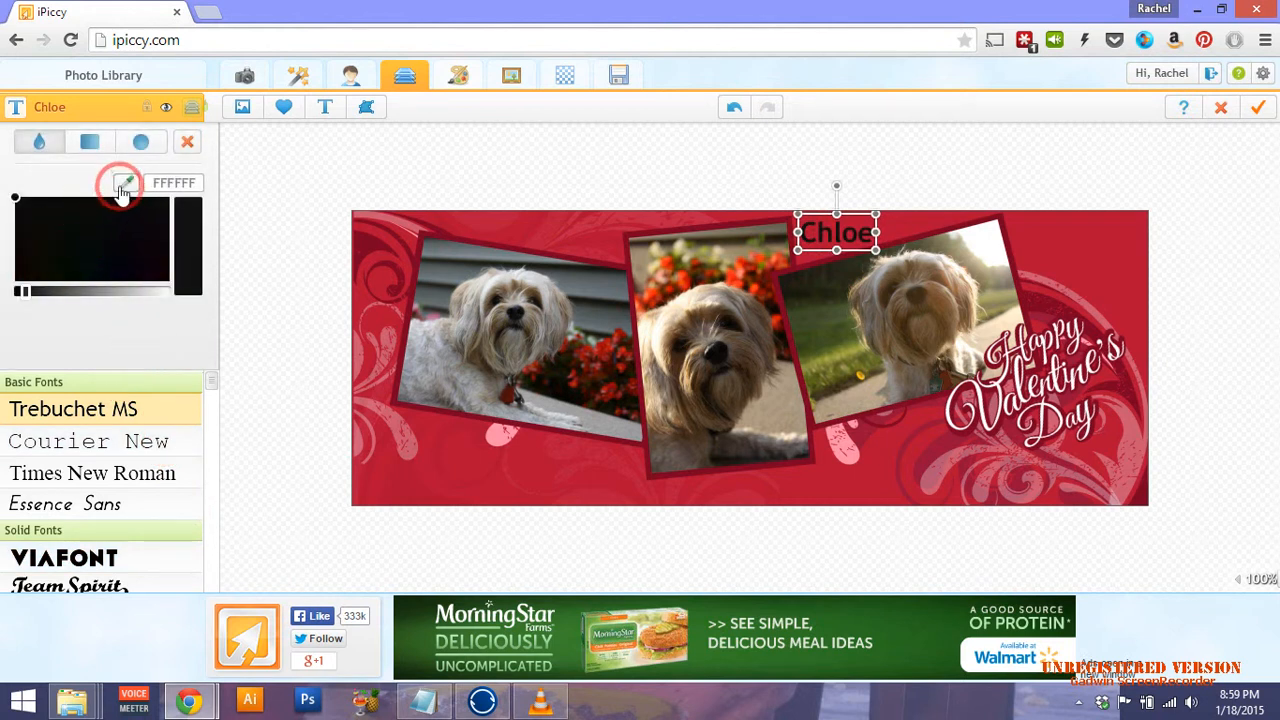
left_click(121, 190)
left_click(515, 420)
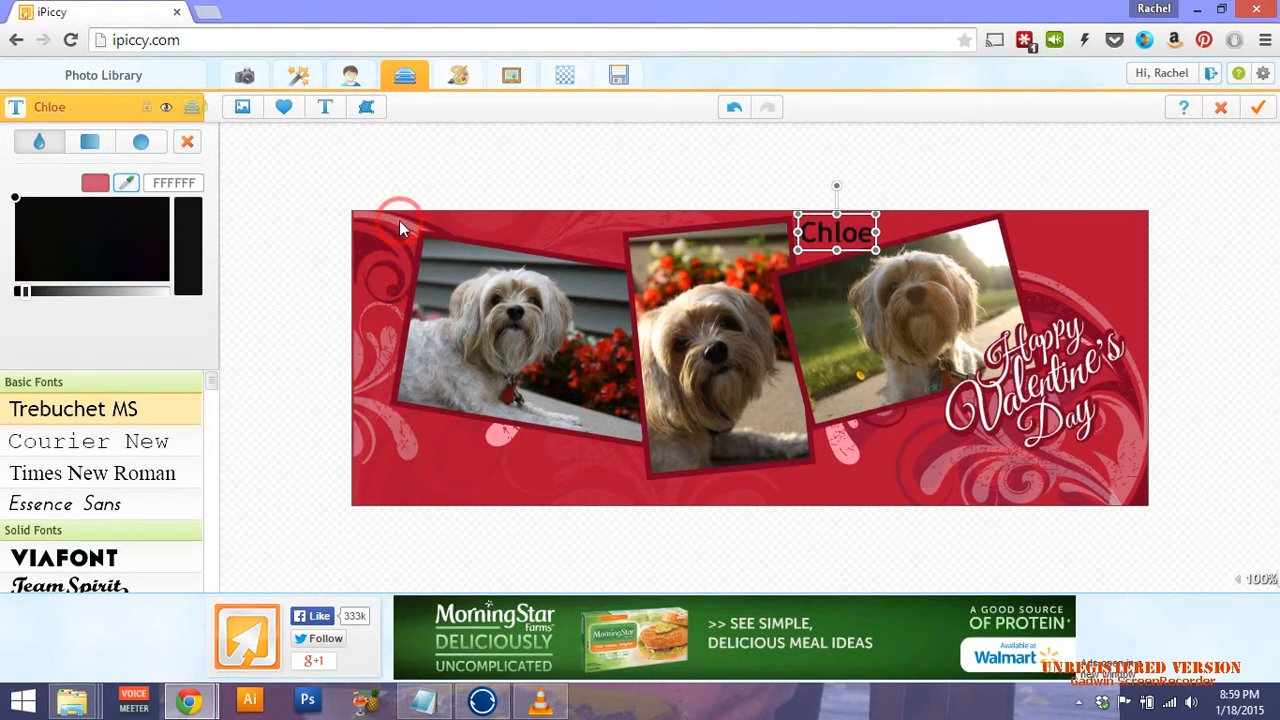
left_click(845, 448)
left_click(847, 460)
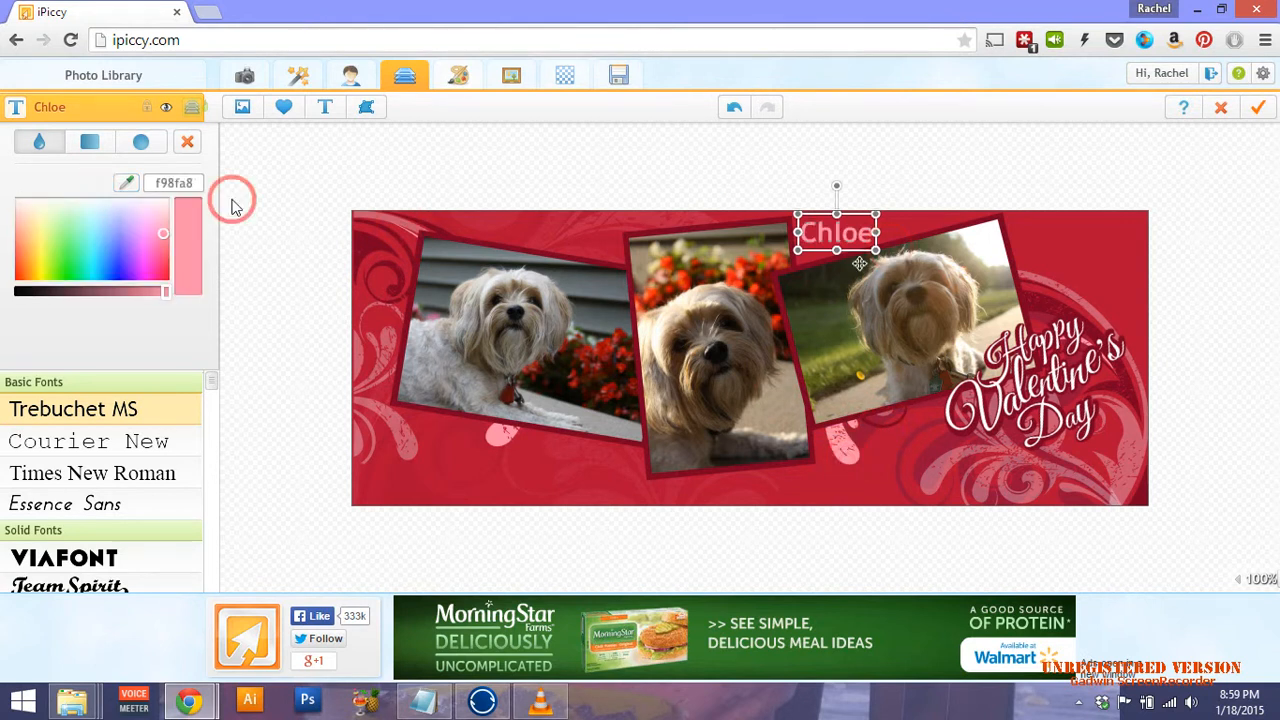
left_click_drag(166, 210, 169, 177)
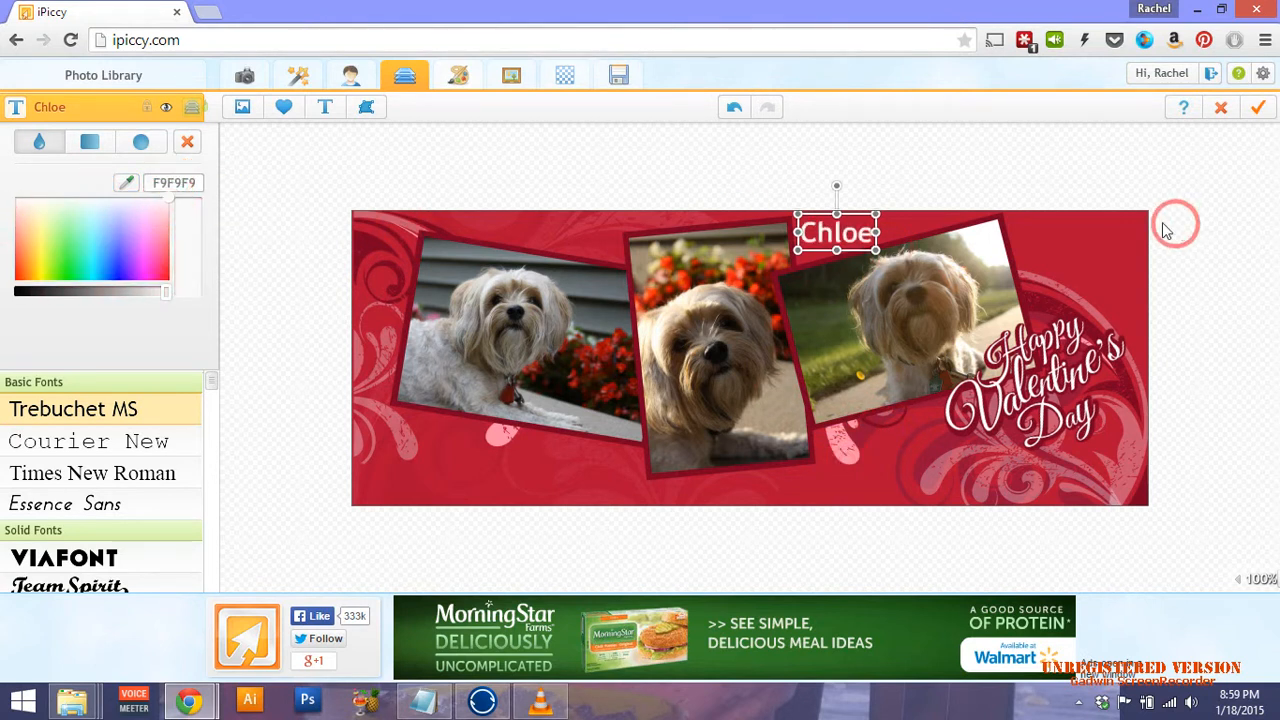
Set Chloe in the Lobster font and enlarge it toward the top-left above the first photo.
left_click(151, 342)
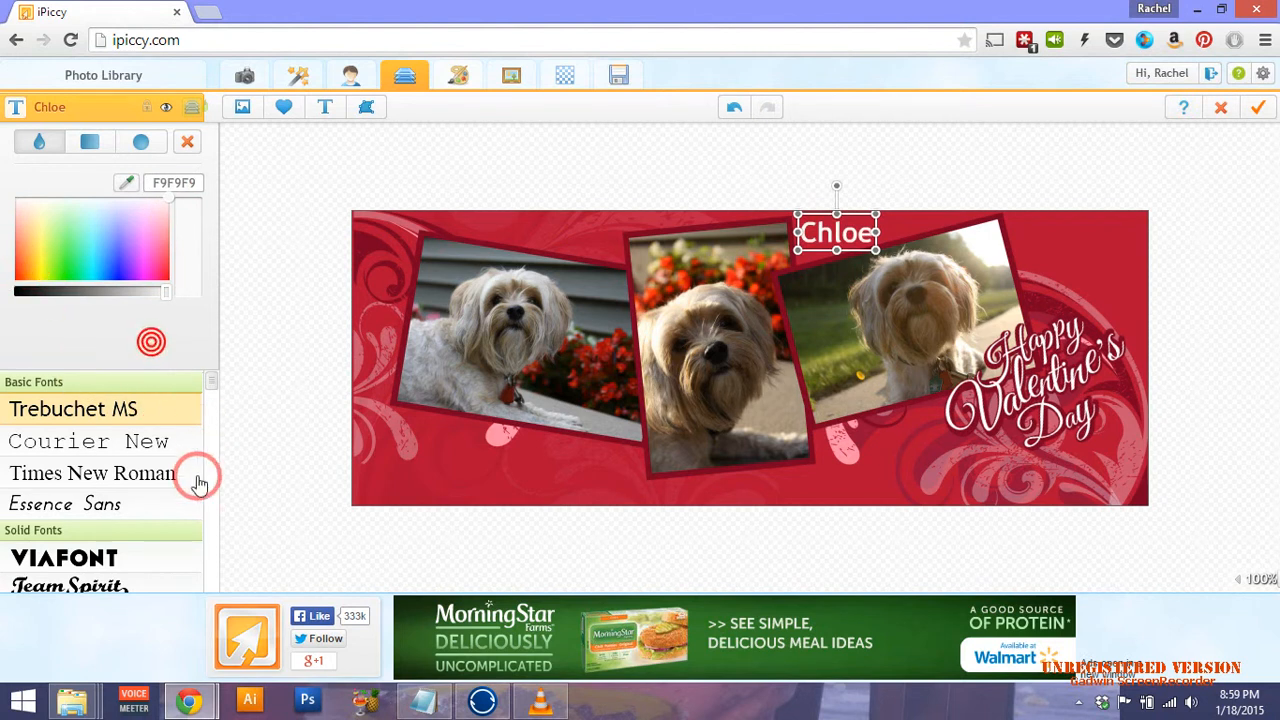
scroll(130, 480, "down", 1)
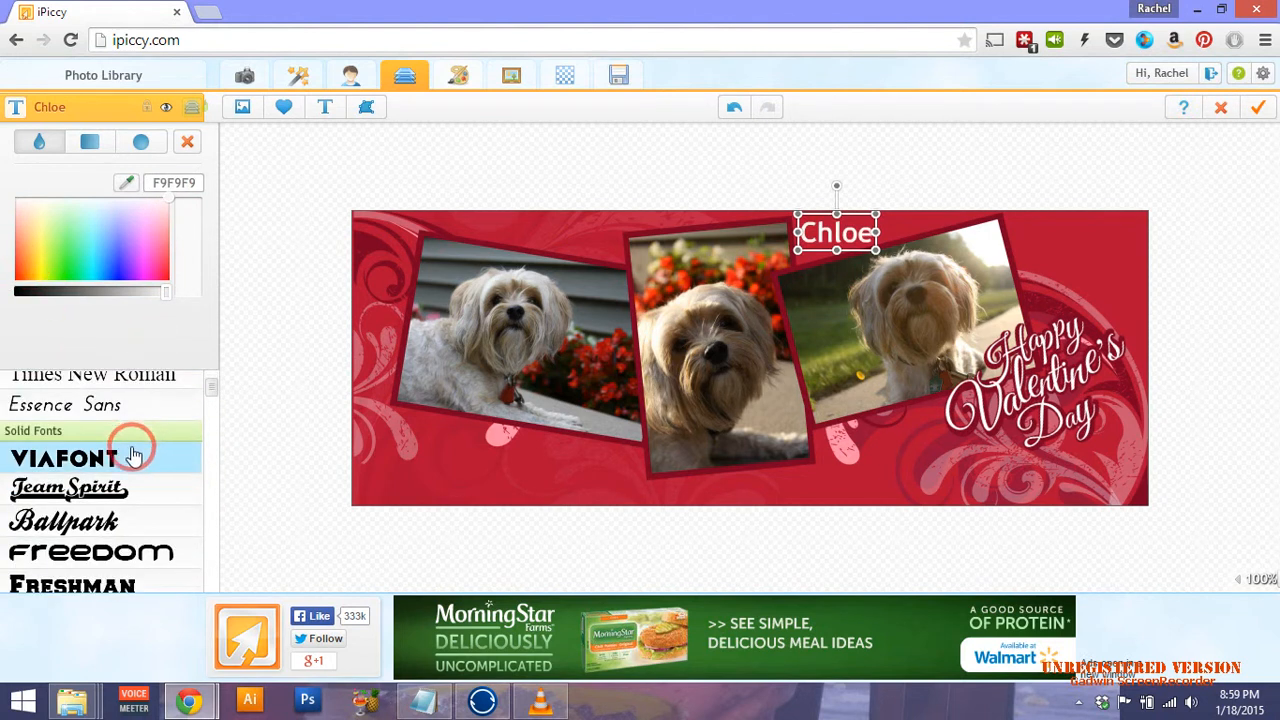
left_click(75, 521)
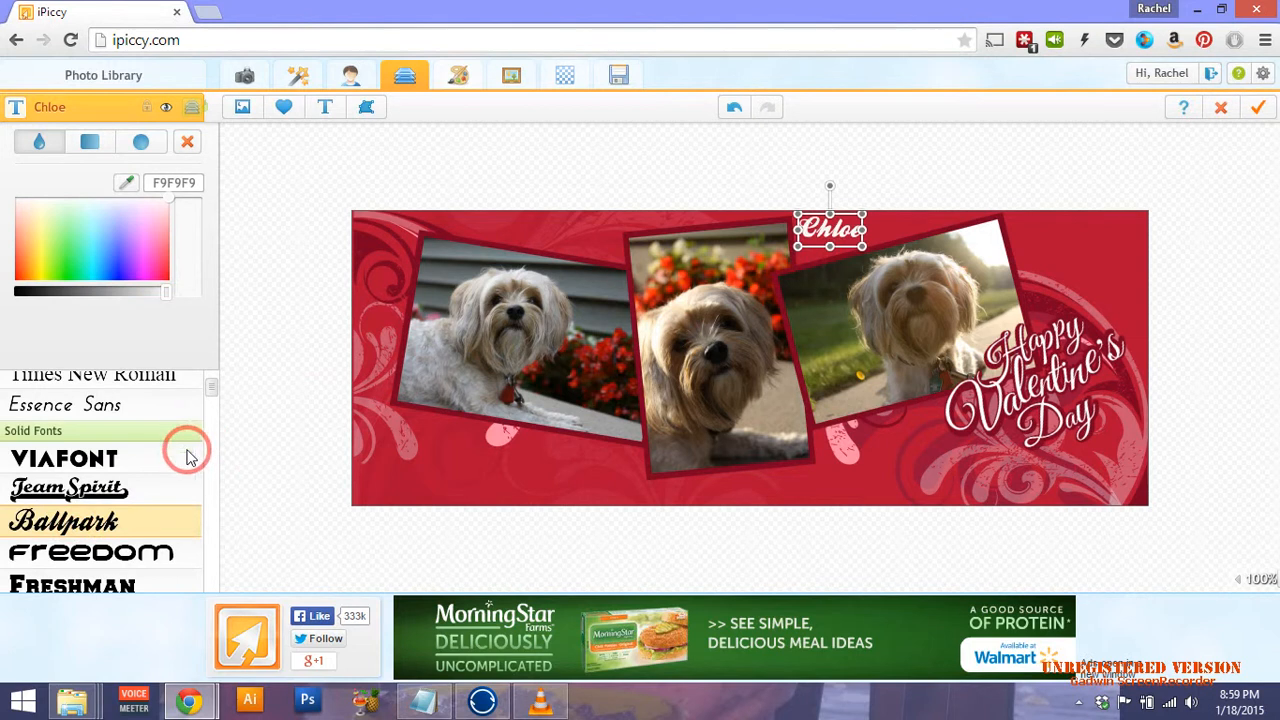
scroll(171, 508, "down", 3)
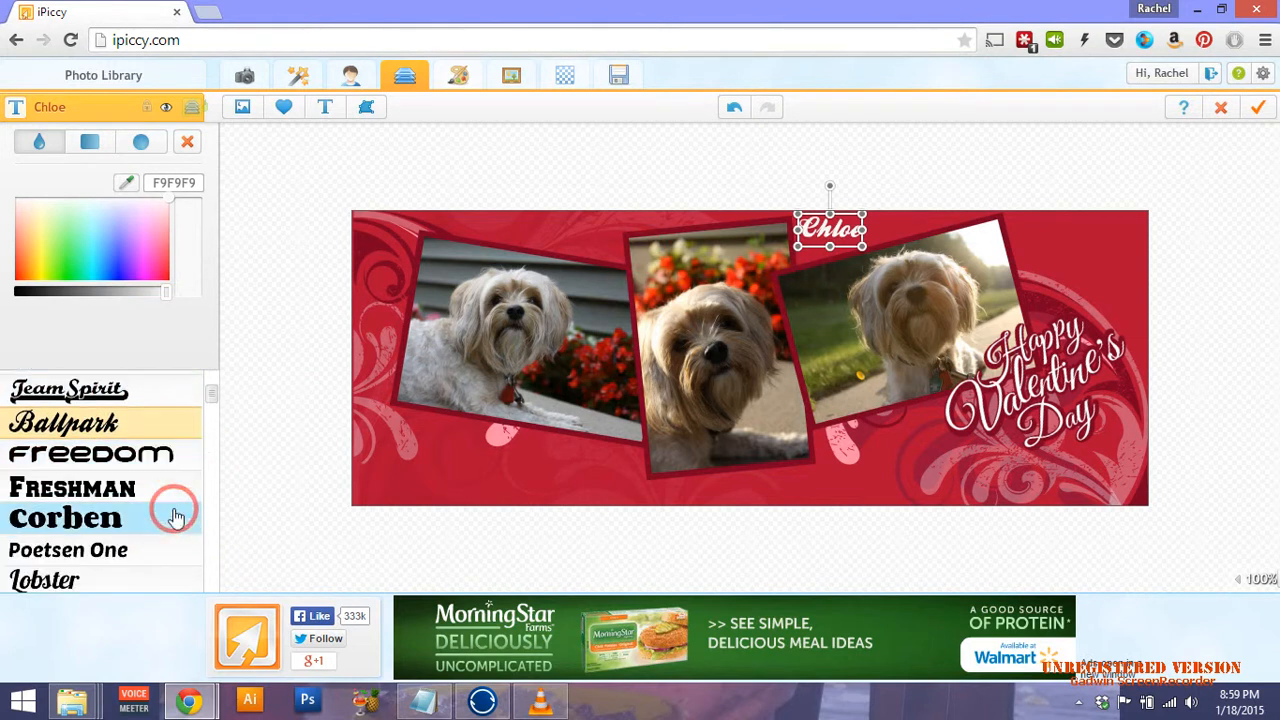
left_click(20, 530)
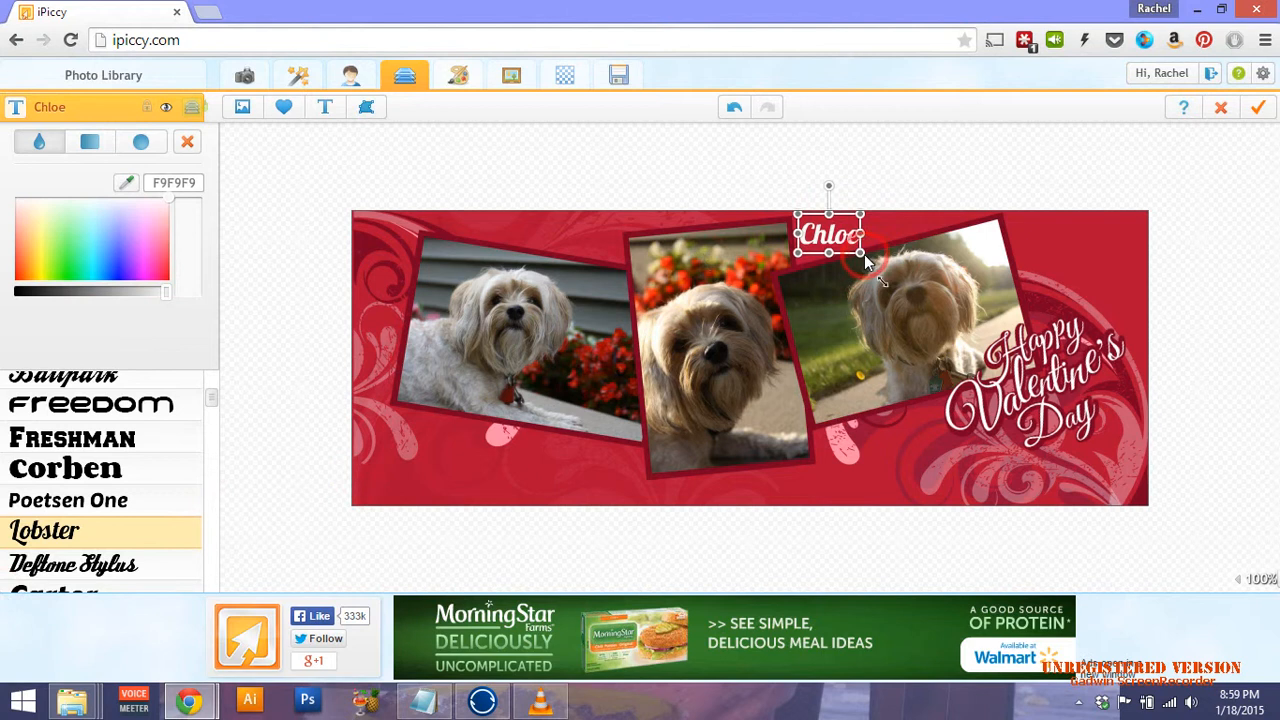
left_click_drag(862, 254, 421, 249)
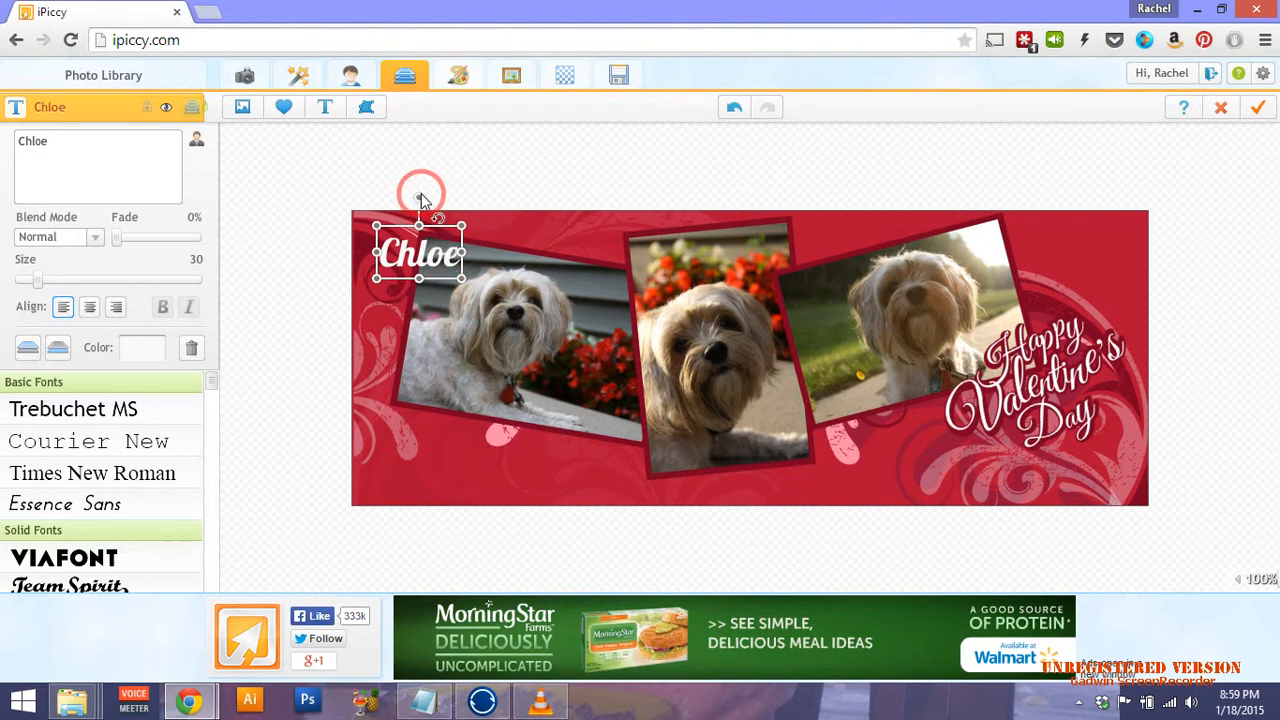
Tilt Chloe counter-clockwise, leaving size 30, fade 0% and Normal blend mode.
left_click_drag(421, 200, 404, 203)
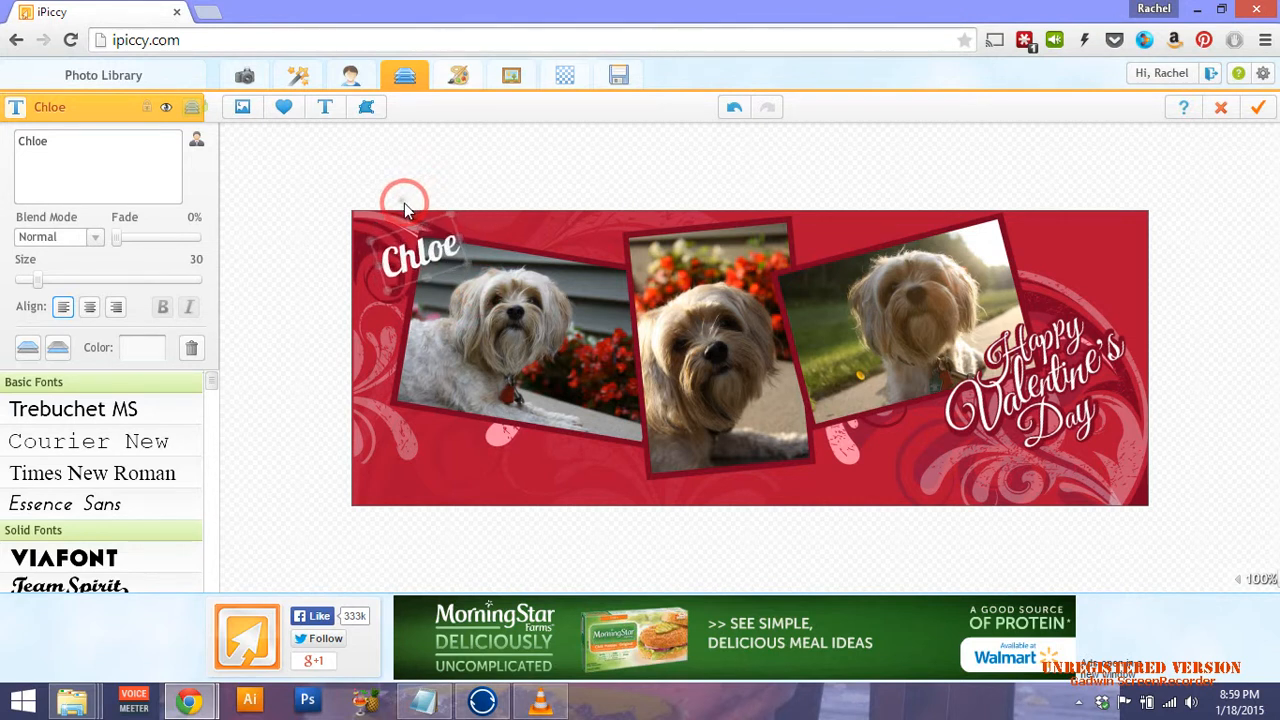
left_click(60, 306)
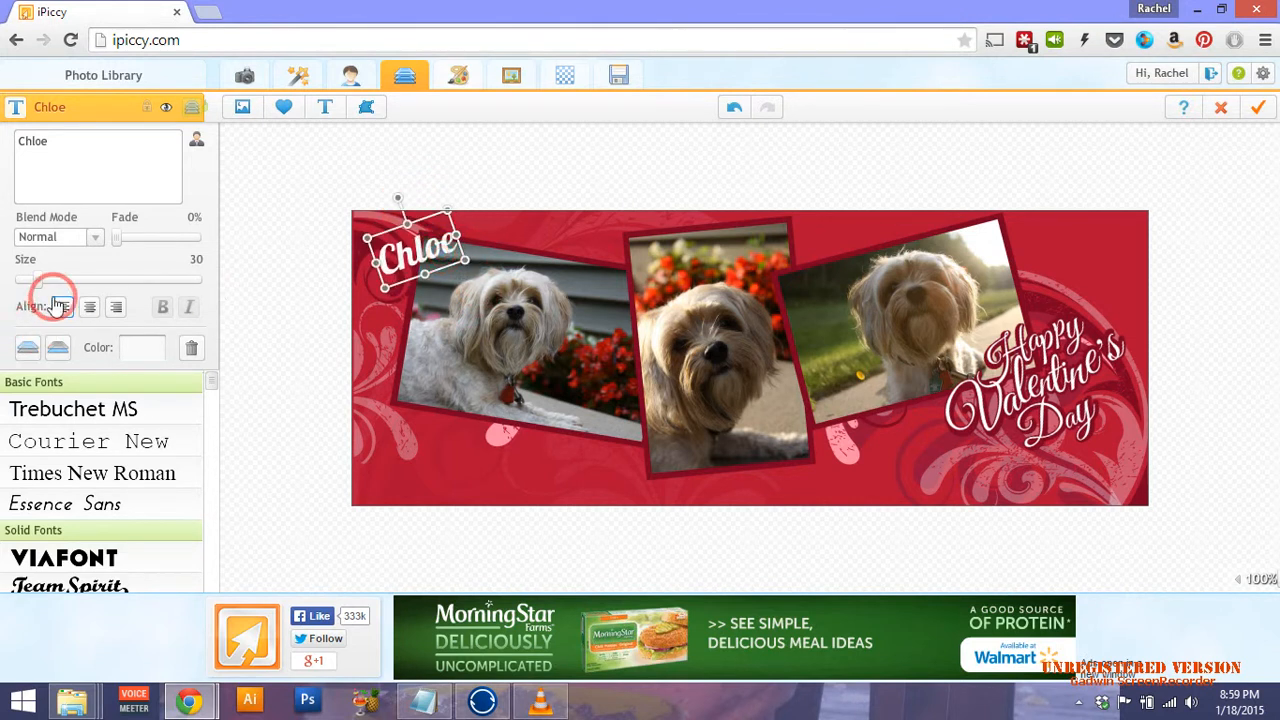
mouse_move(44, 292)
left_mouse_down()
mouse_move(69, 288)
mouse_move(40, 290)
left_mouse_up()
left_click(43, 352)
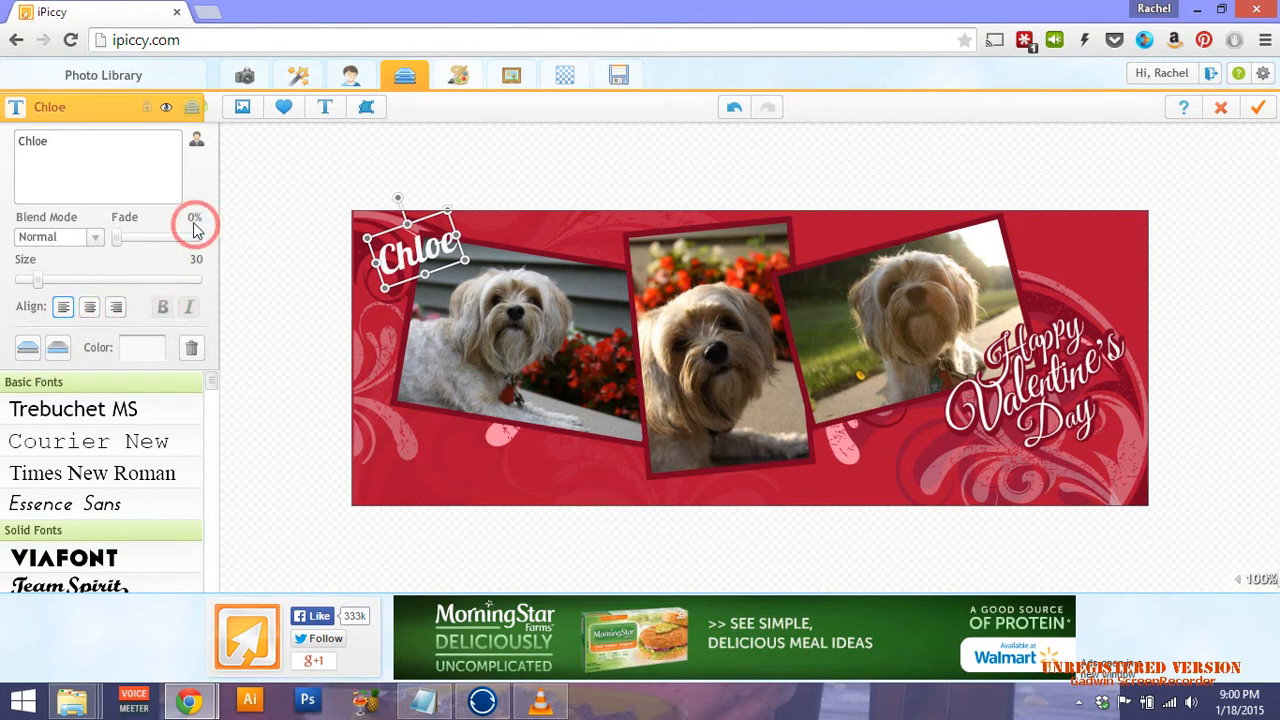
left_click_drag(118, 238, 85, 234)
left_click(96, 241)
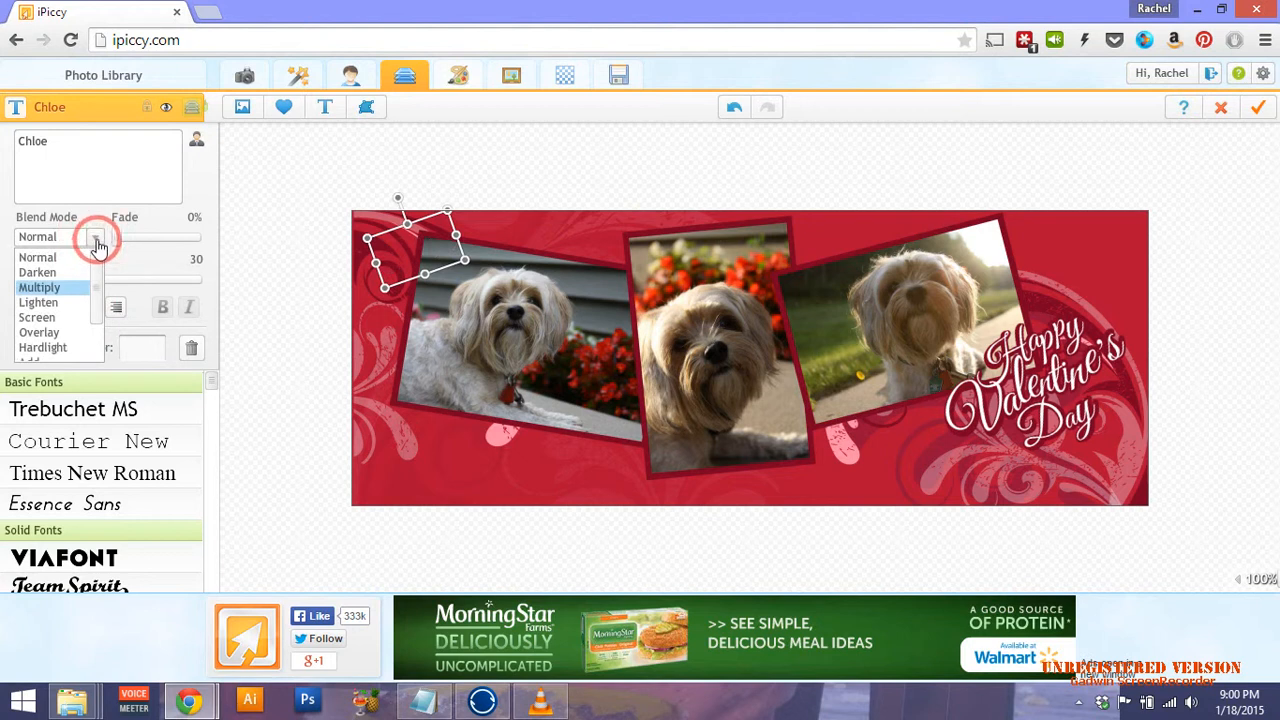
left_click(62, 257)
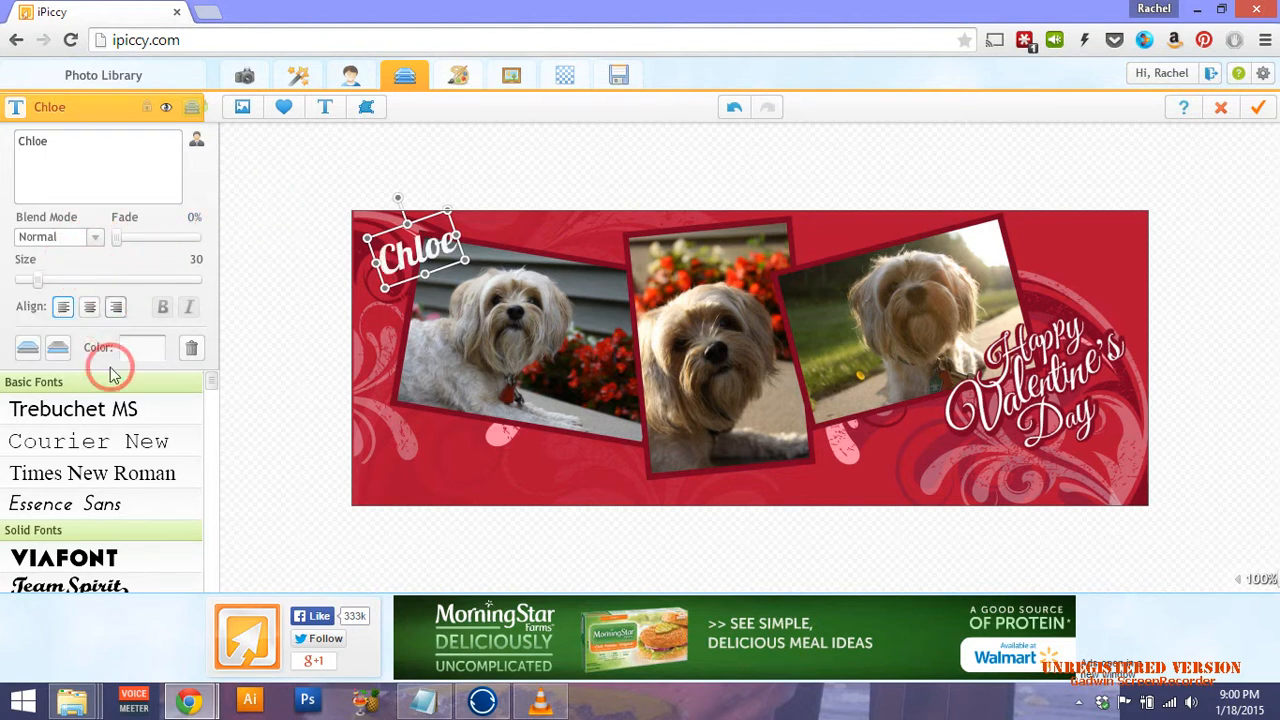
Change the Chloe font to Honey Script after trying and undoing Henry Morgan Hand.
scroll(129, 491, "down", 10)
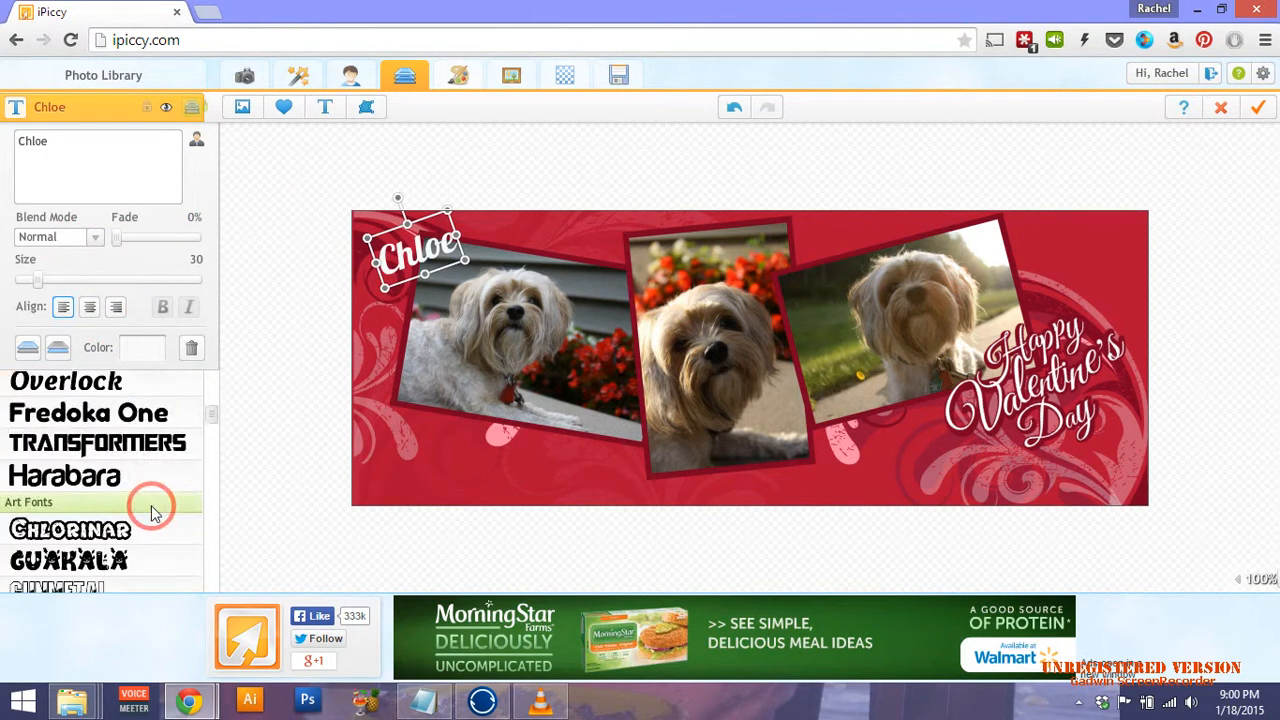
scroll(155, 512, "down", 12)
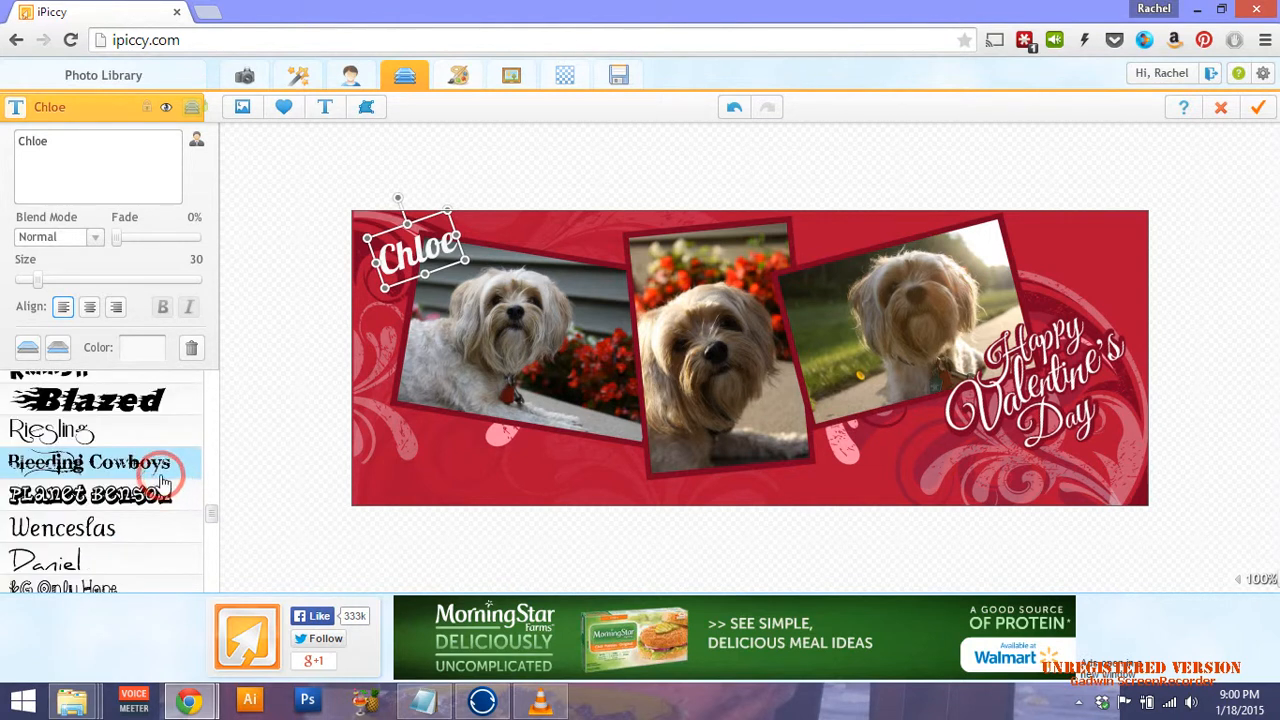
scroll(162, 485, "down", 8)
left_click_drag(210, 538, 221, 621)
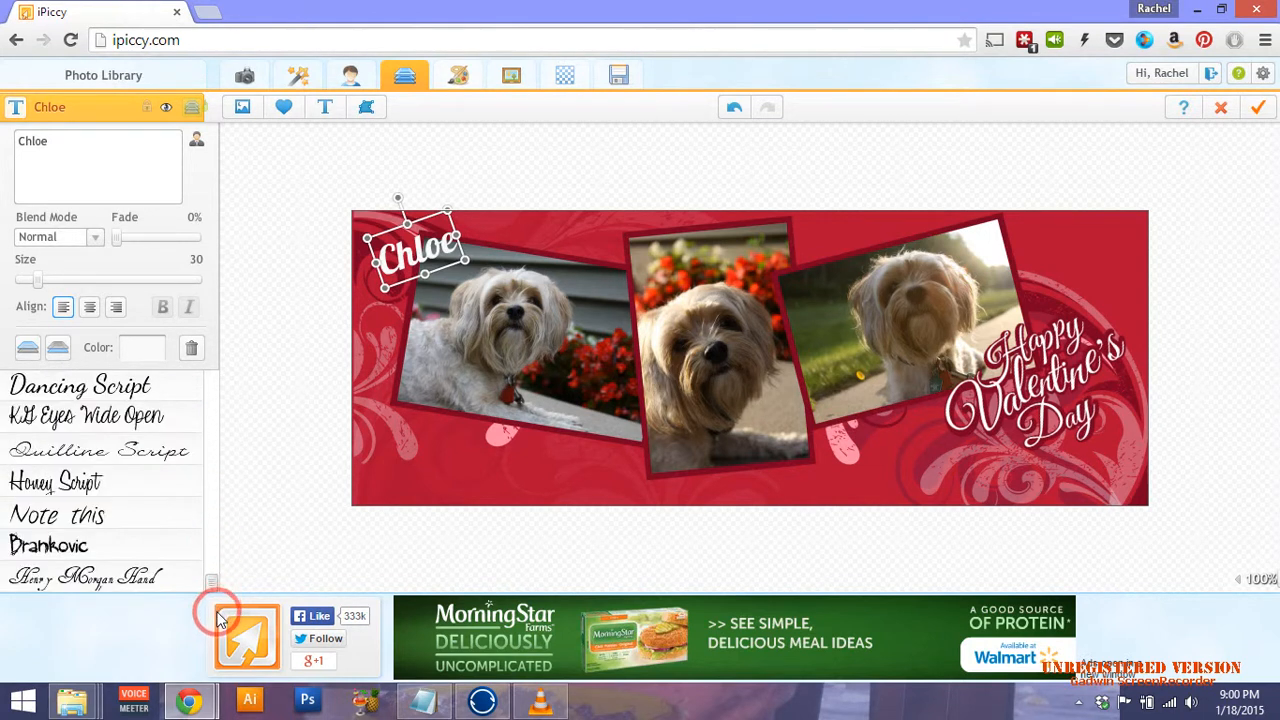
left_click(97, 582)
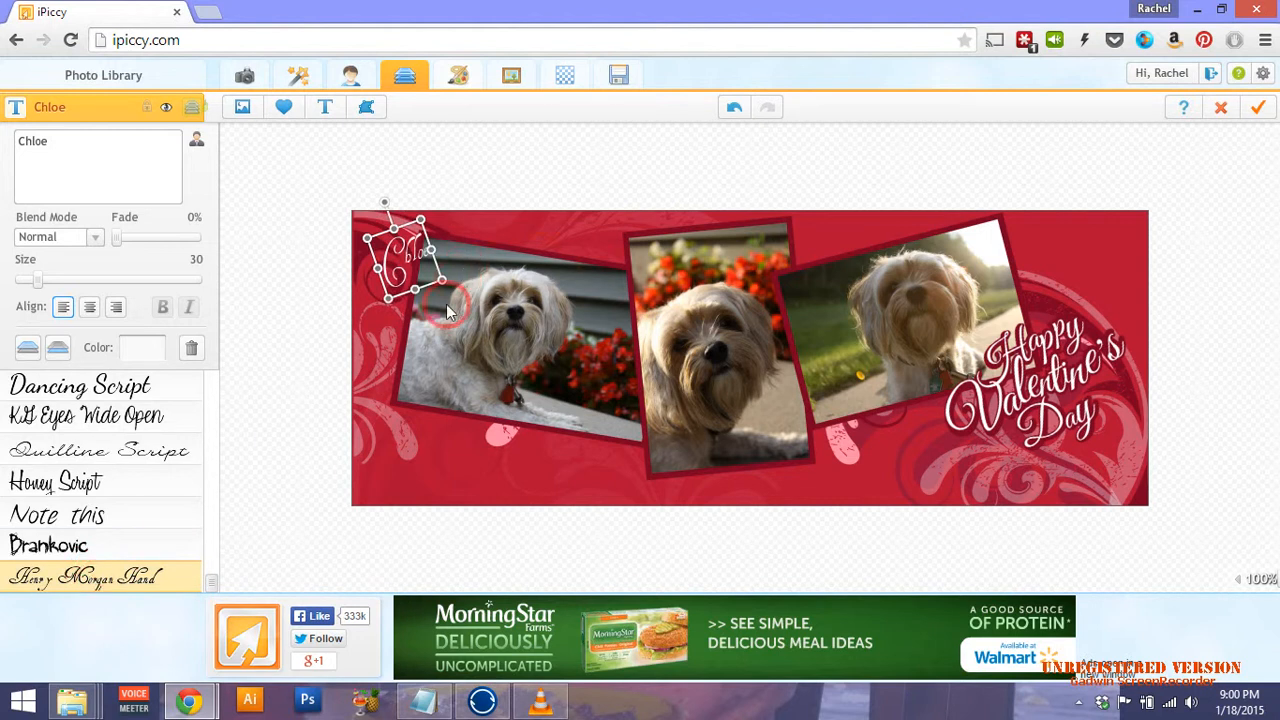
left_click(740, 116)
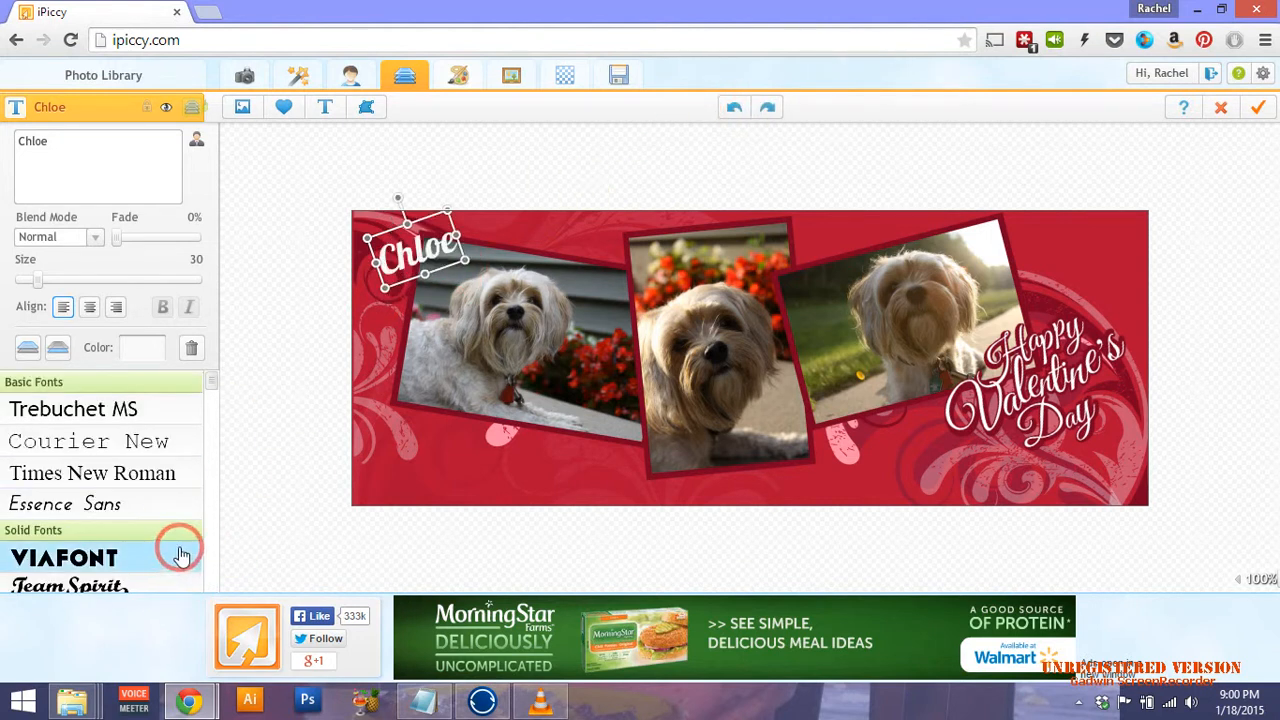
left_click_drag(207, 398, 214, 600)
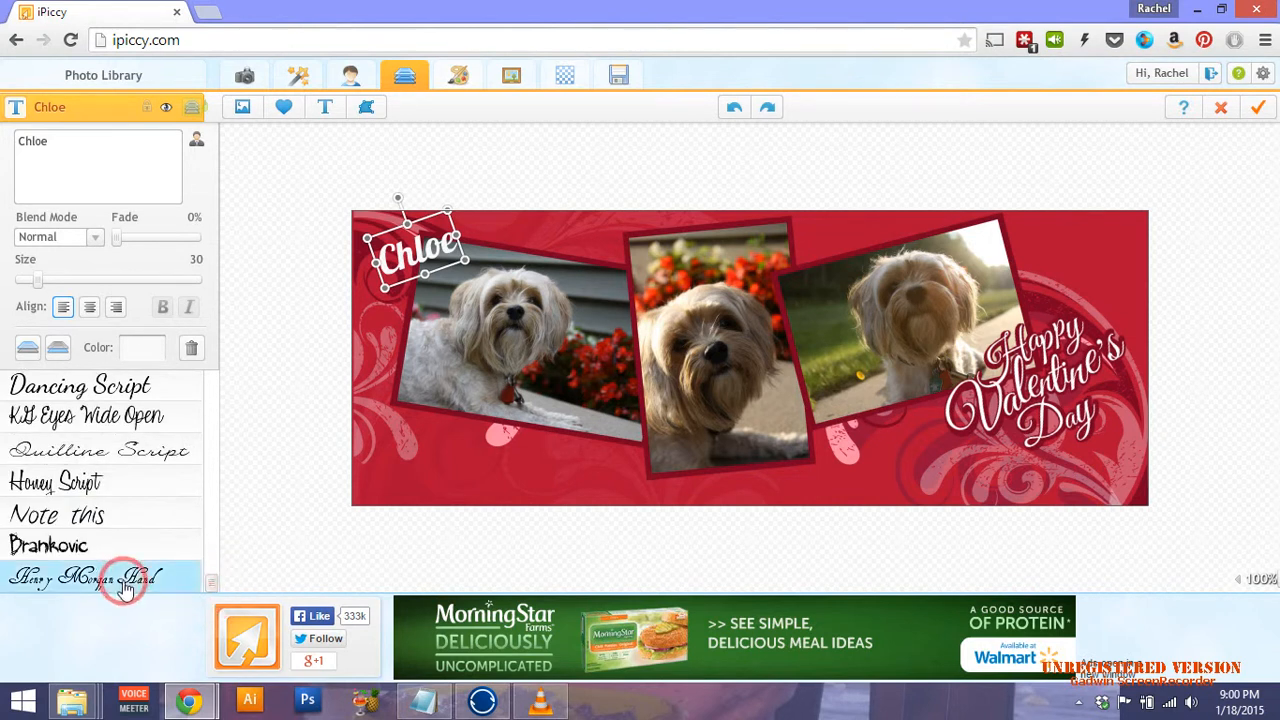
left_click(58, 483)
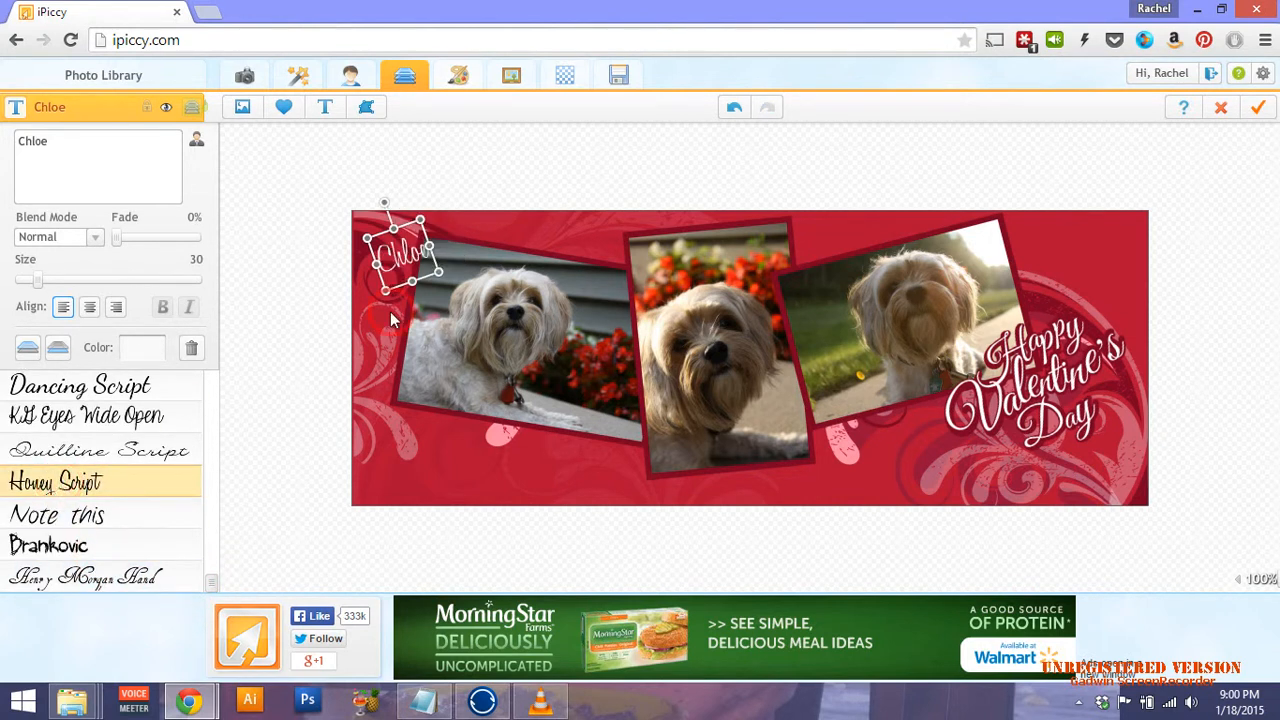
Widen, enlarge and flatten the Chloe label's tilt in the top-left corner above the first dog.
left_click(163, 307)
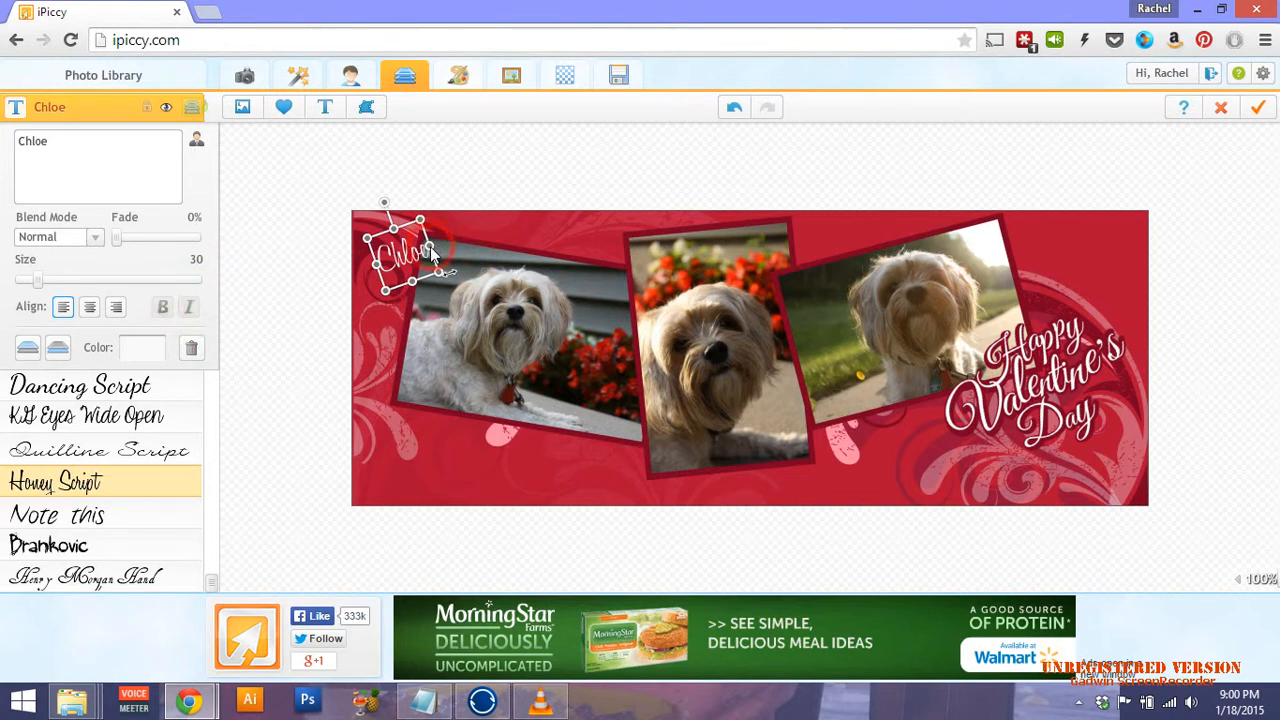
mouse_move(432, 253)
left_mouse_down()
mouse_move(453, 245)
mouse_move(441, 242)
left_mouse_up()
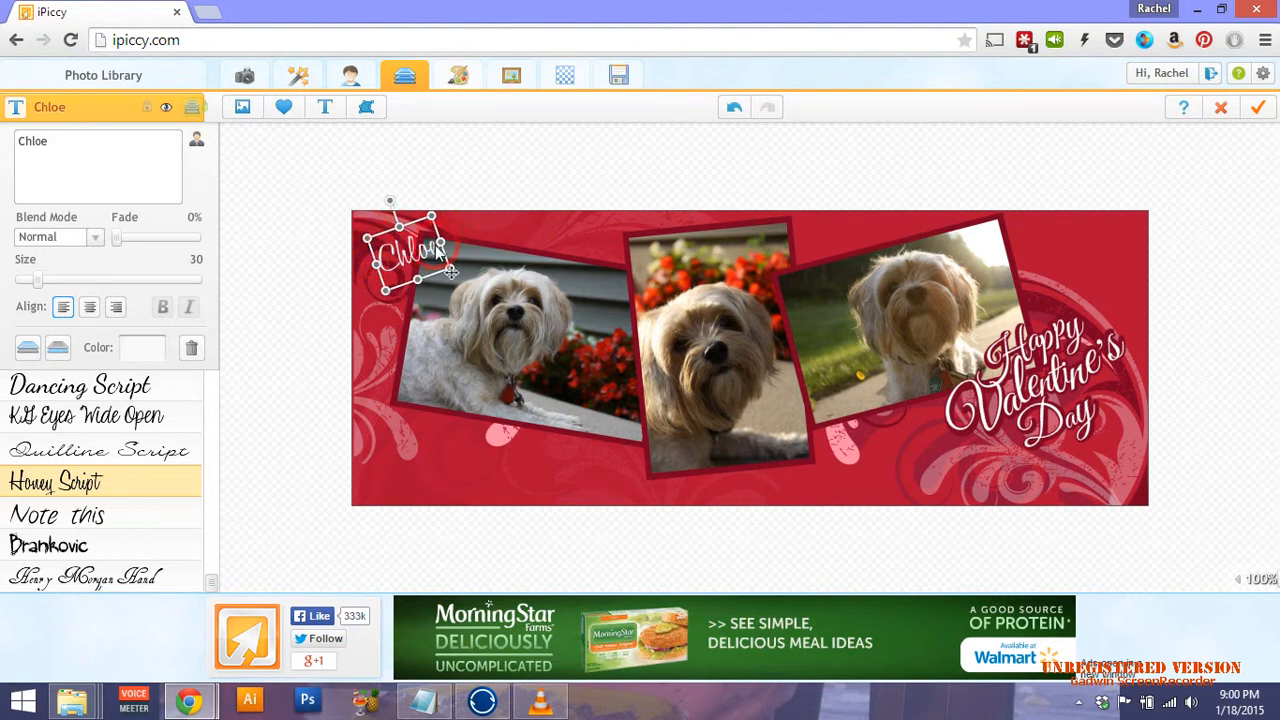
left_click_drag(443, 249, 460, 236)
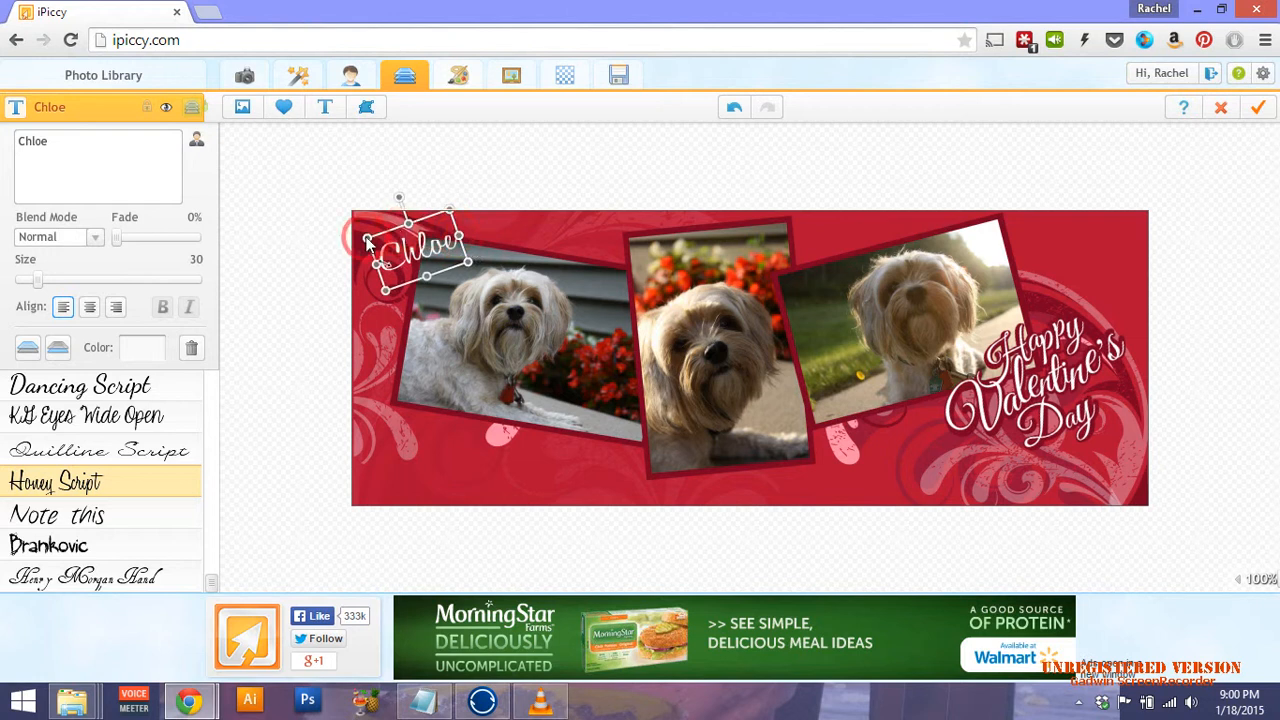
left_click_drag(377, 317, 412, 374)
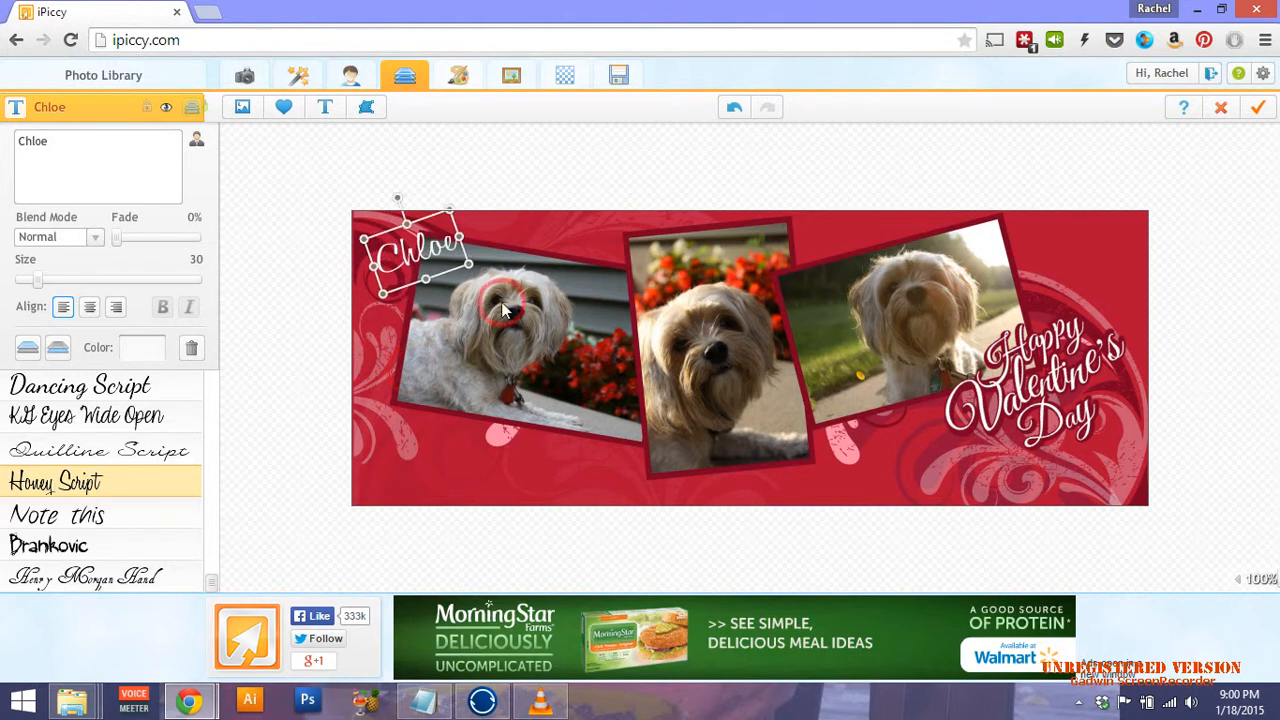
left_click(596, 183)
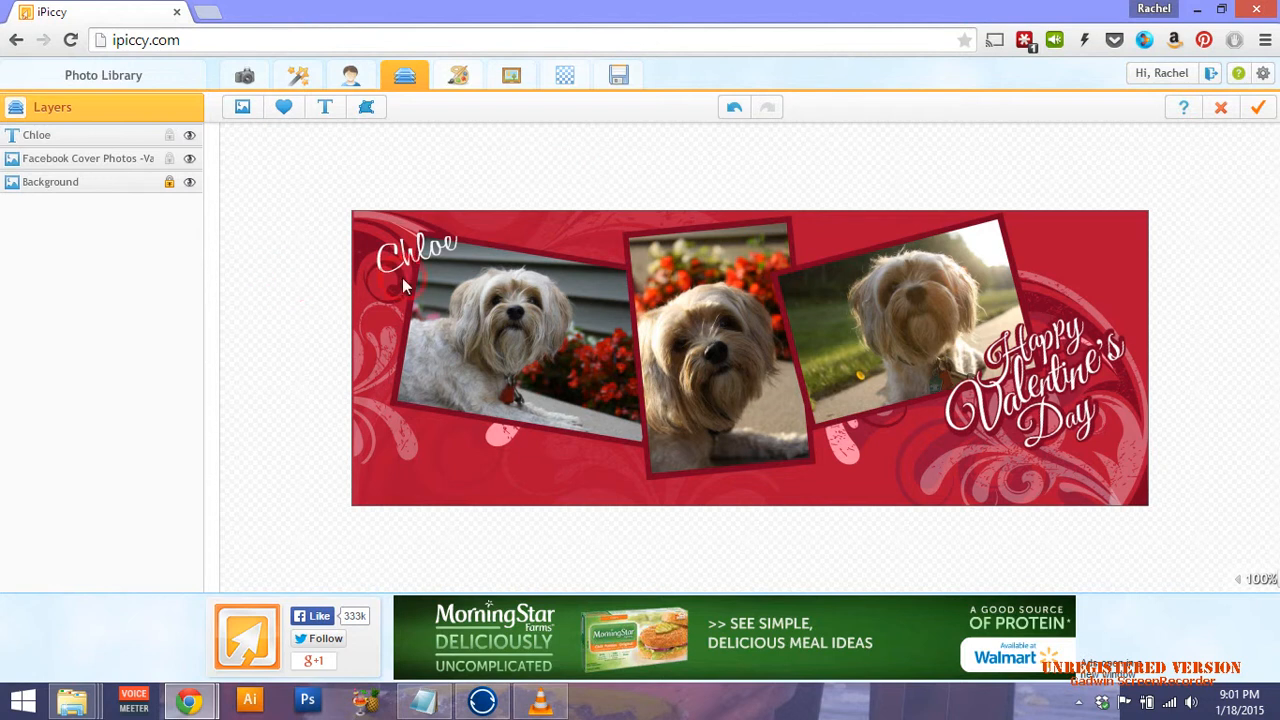
Look through stickers and shape cutouts without adding any, then apply the layer edits to the cover.
left_click(285, 108)
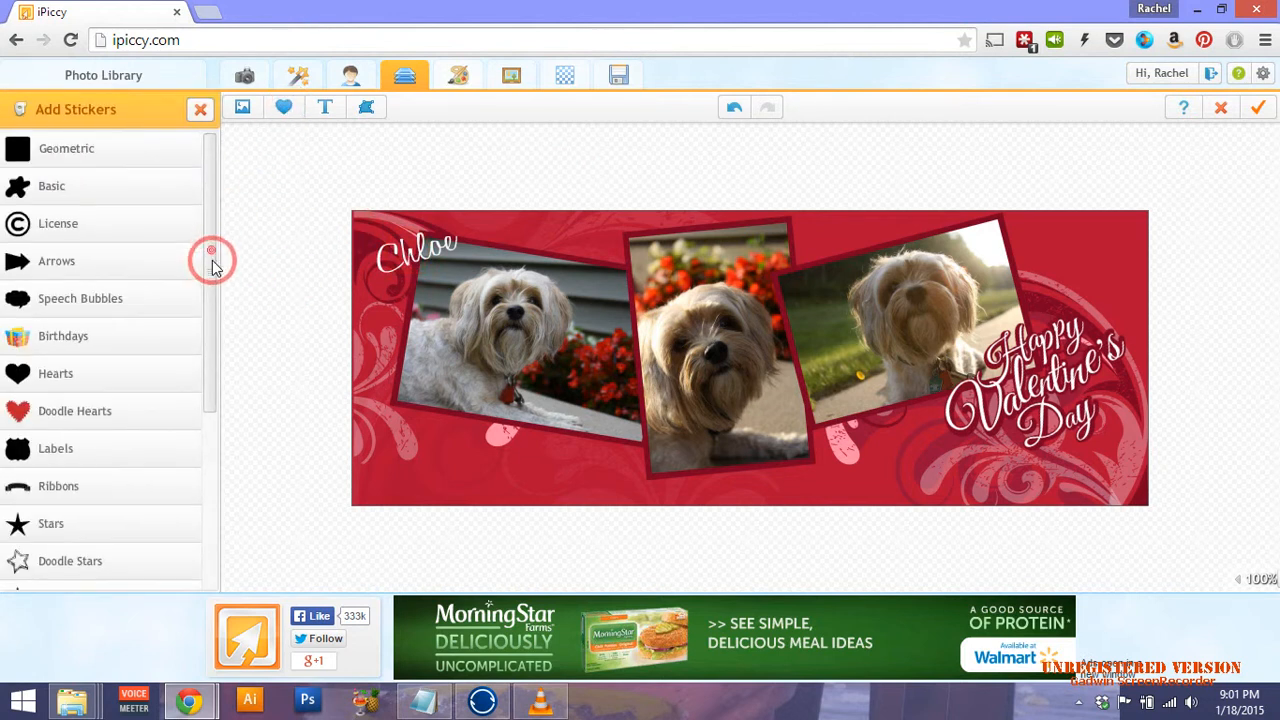
left_click_drag(210, 252, 163, 86)
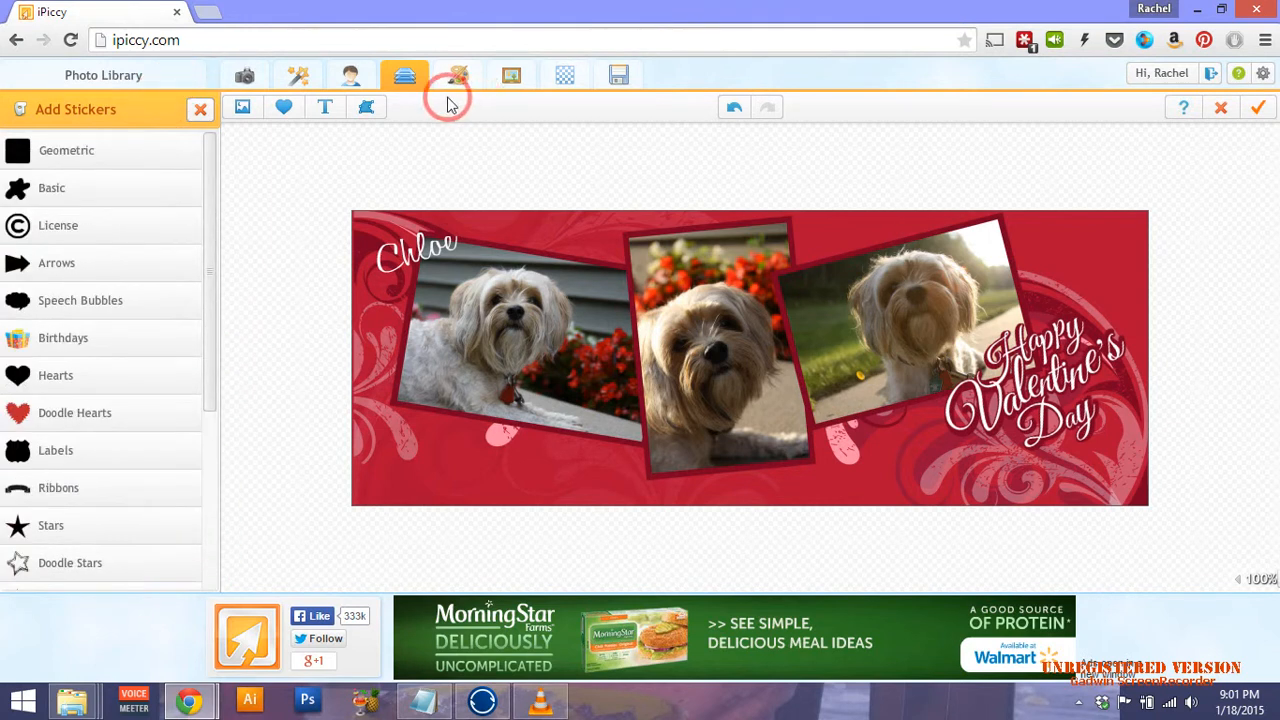
left_click(368, 107)
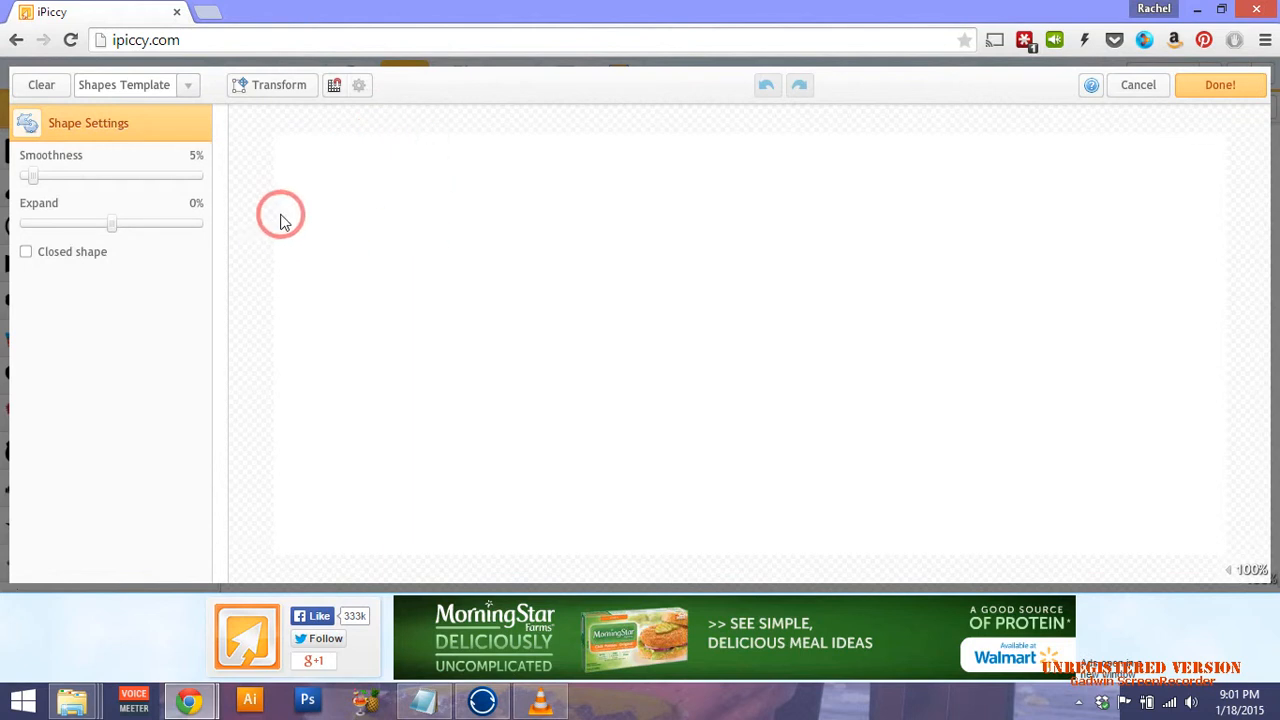
left_click(132, 88)
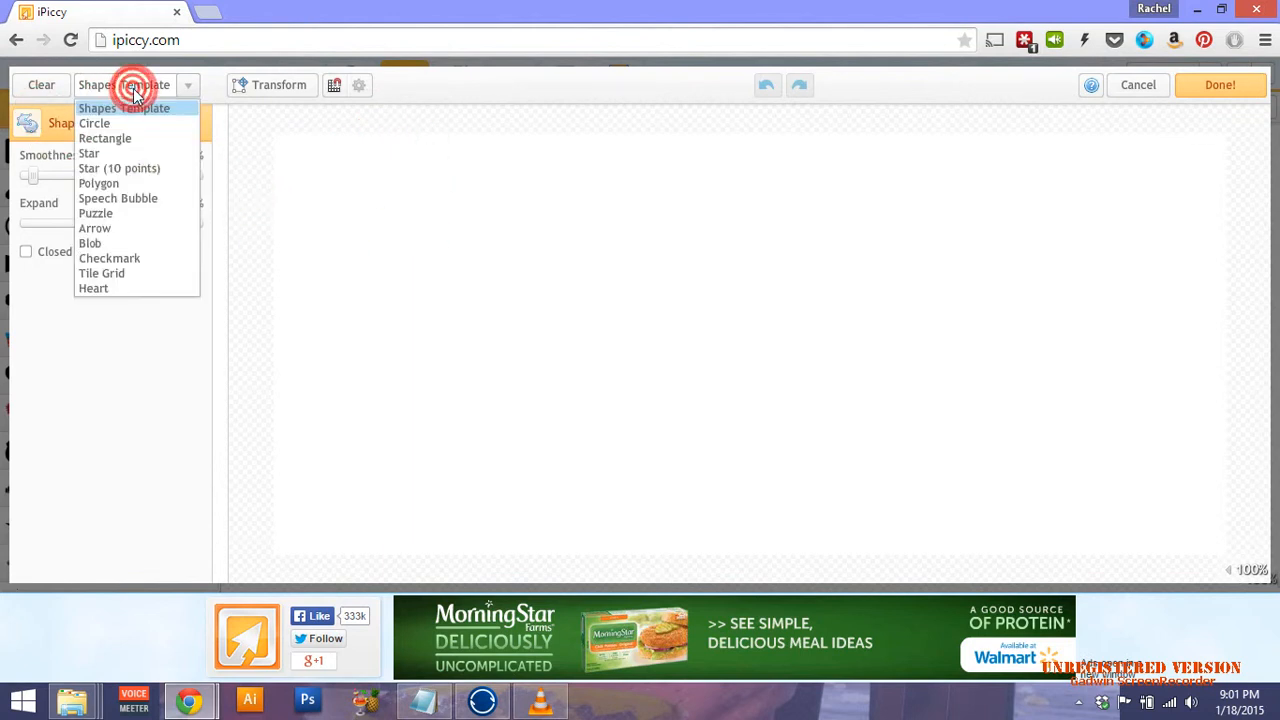
left_click(786, 293)
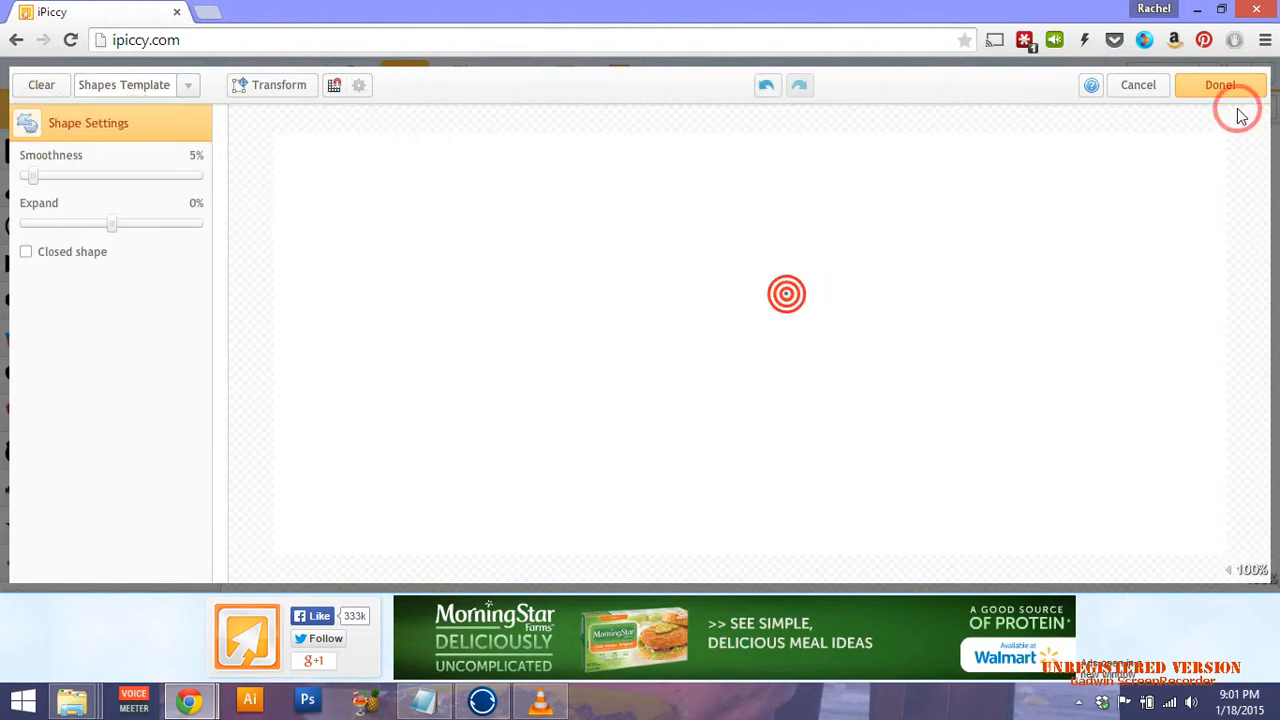
left_click(1140, 86)
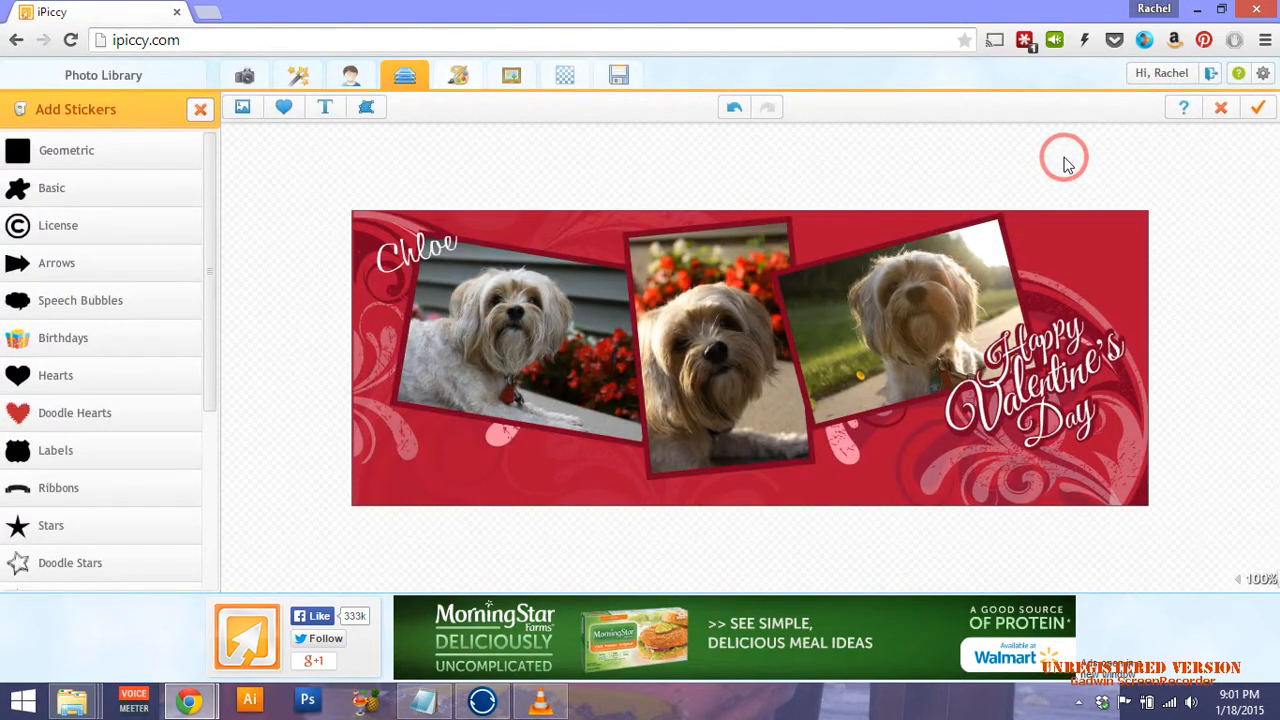
left_click(1262, 110)
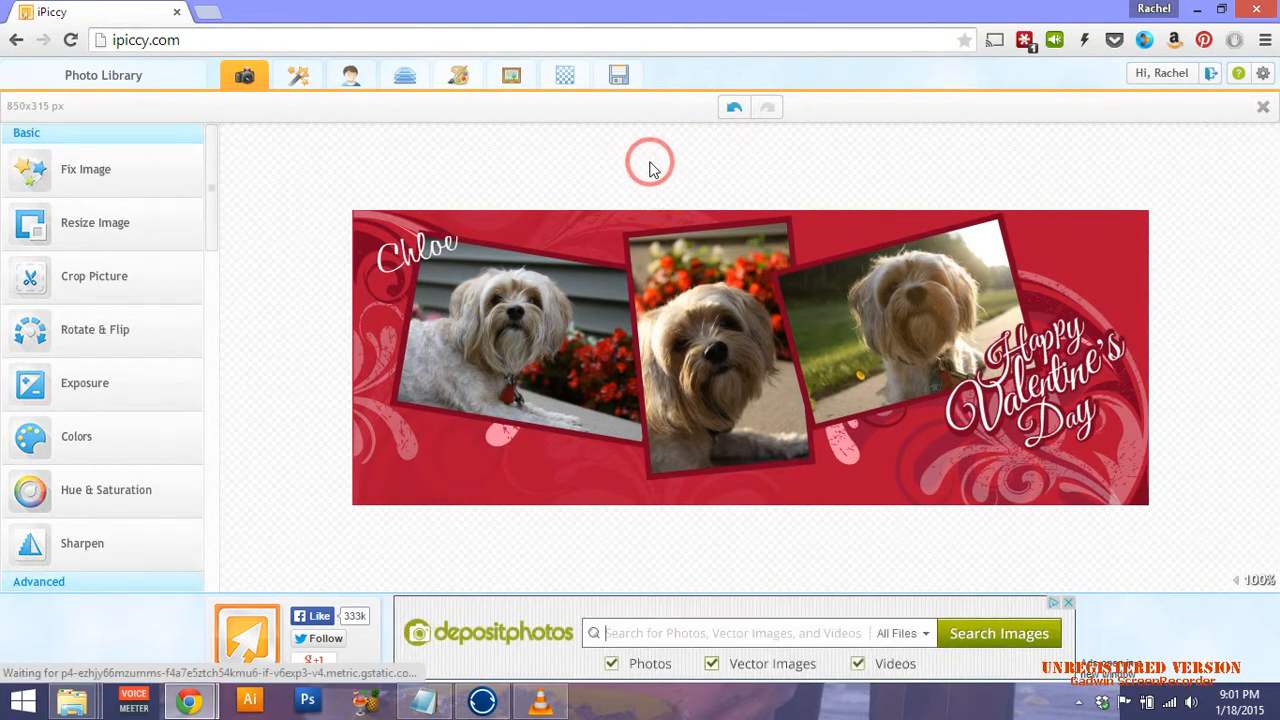
Save the cover as a 100%-quality JPG ending '-Chloe-2015-Test', then close the photo.
left_click(618, 78)
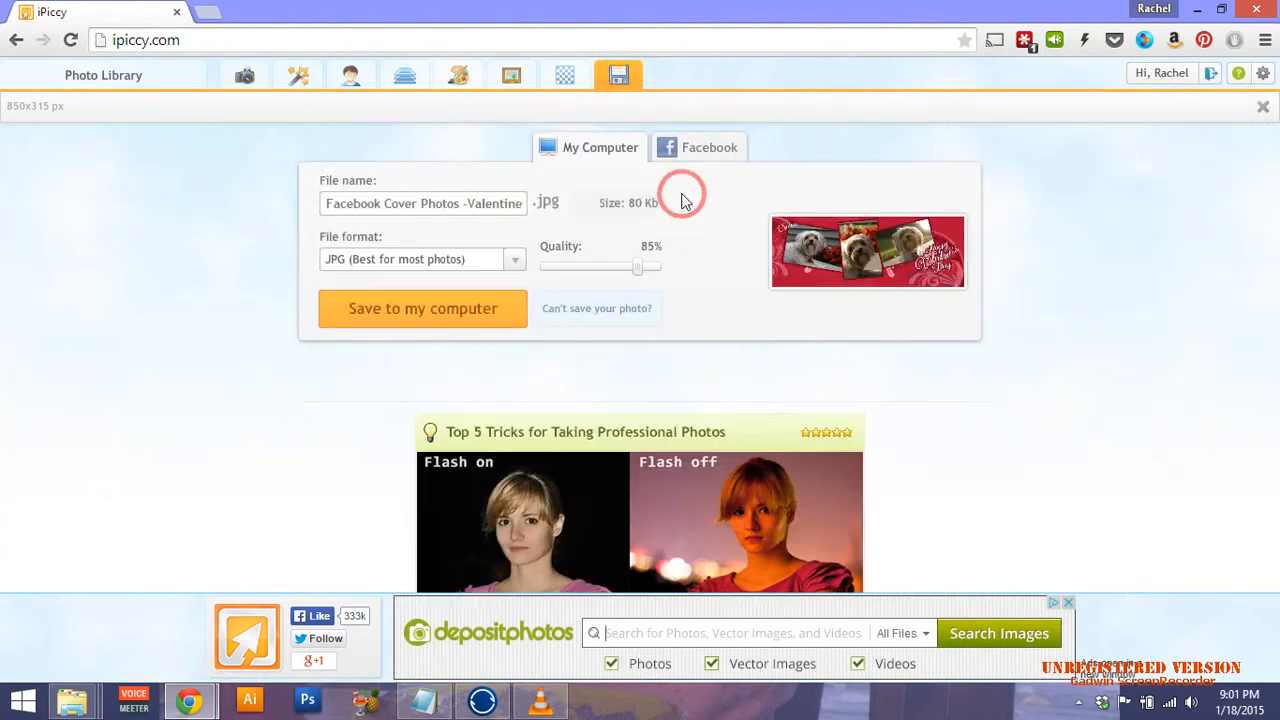
left_click(487, 206)
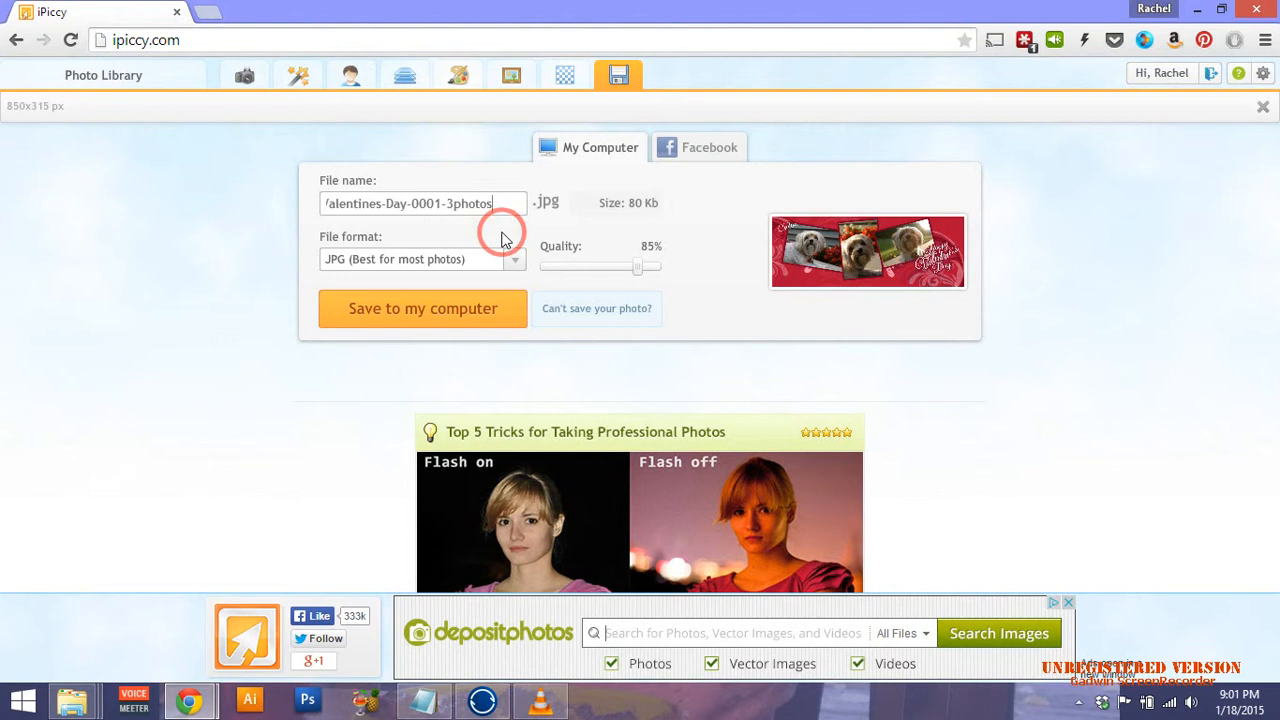
left_click_drag(640, 266, 757, 266)
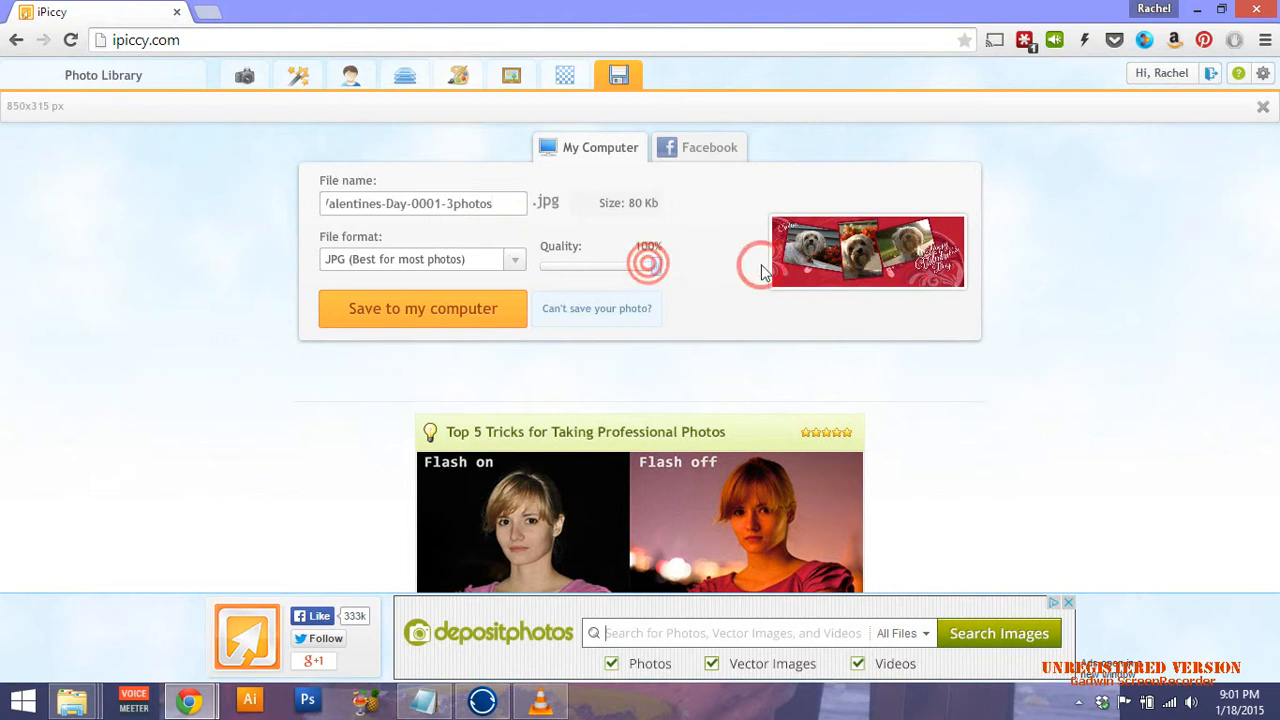
left_click(509, 205)
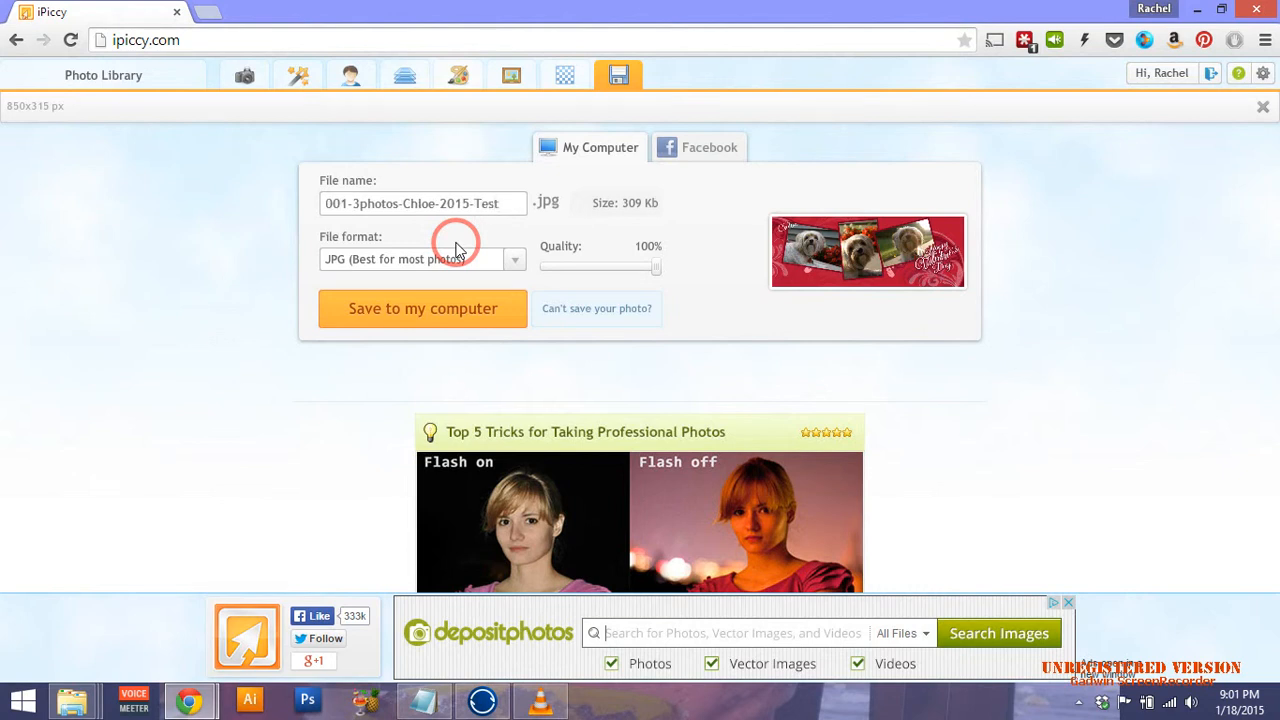
left_click(466, 300)
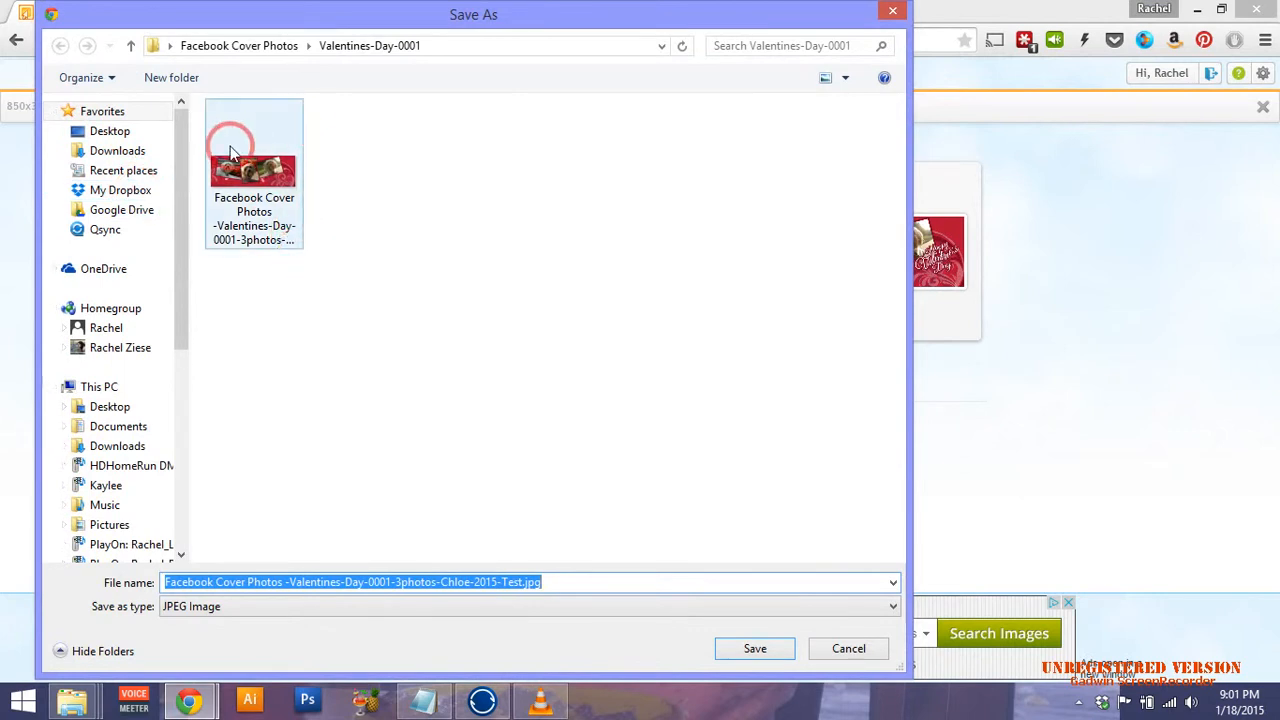
left_click(772, 651)
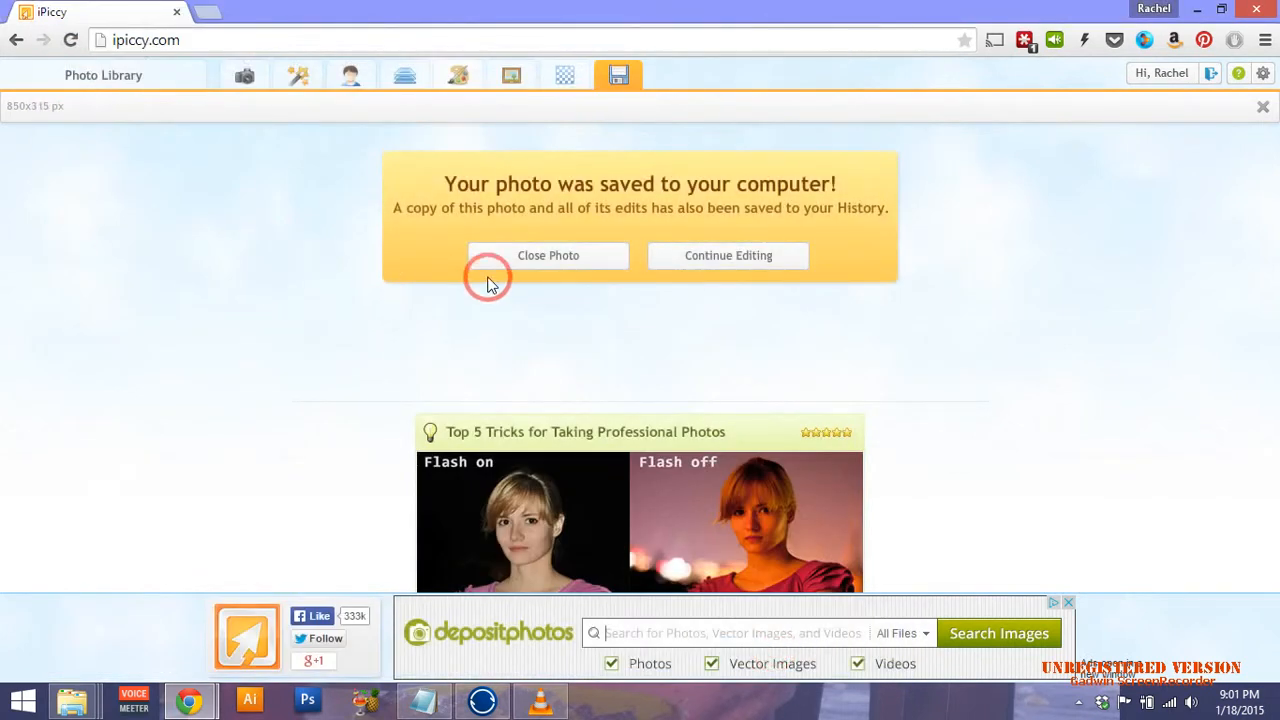
left_click(527, 256)
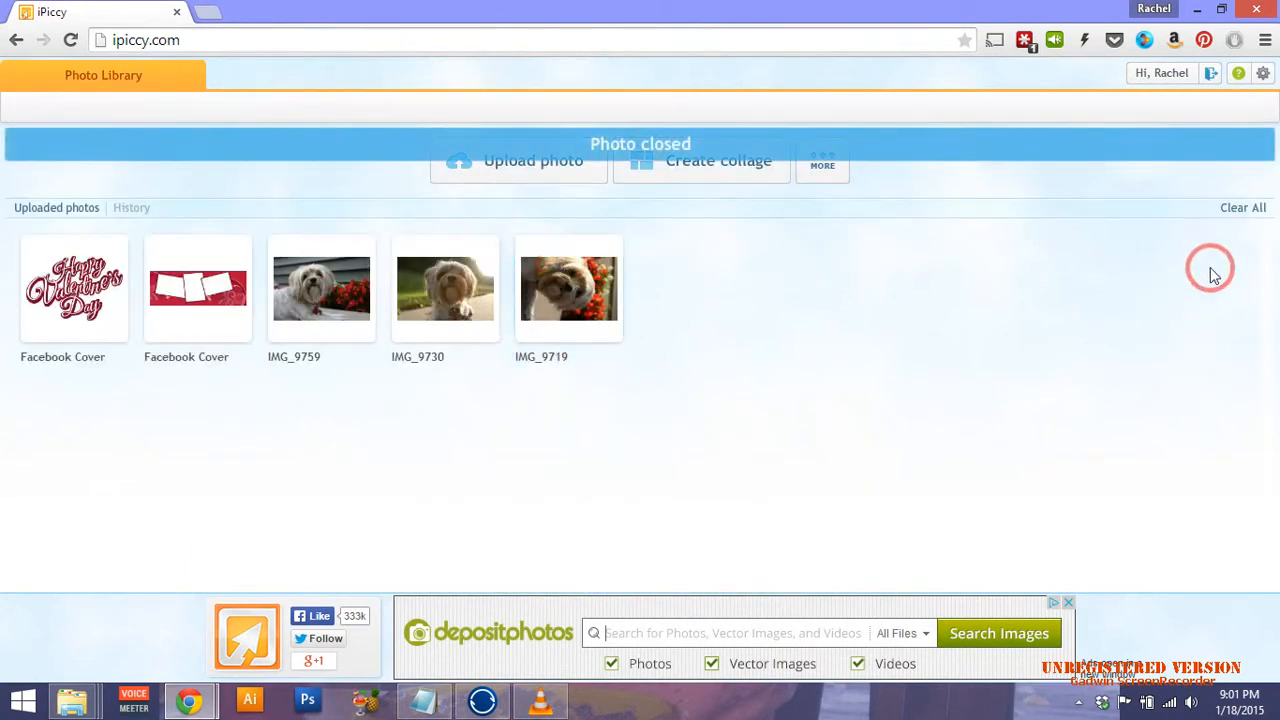
From the Photo Library history, reopen the earlier 850x315 text-free three-dog cover for editing.
left_click(1077, 183)
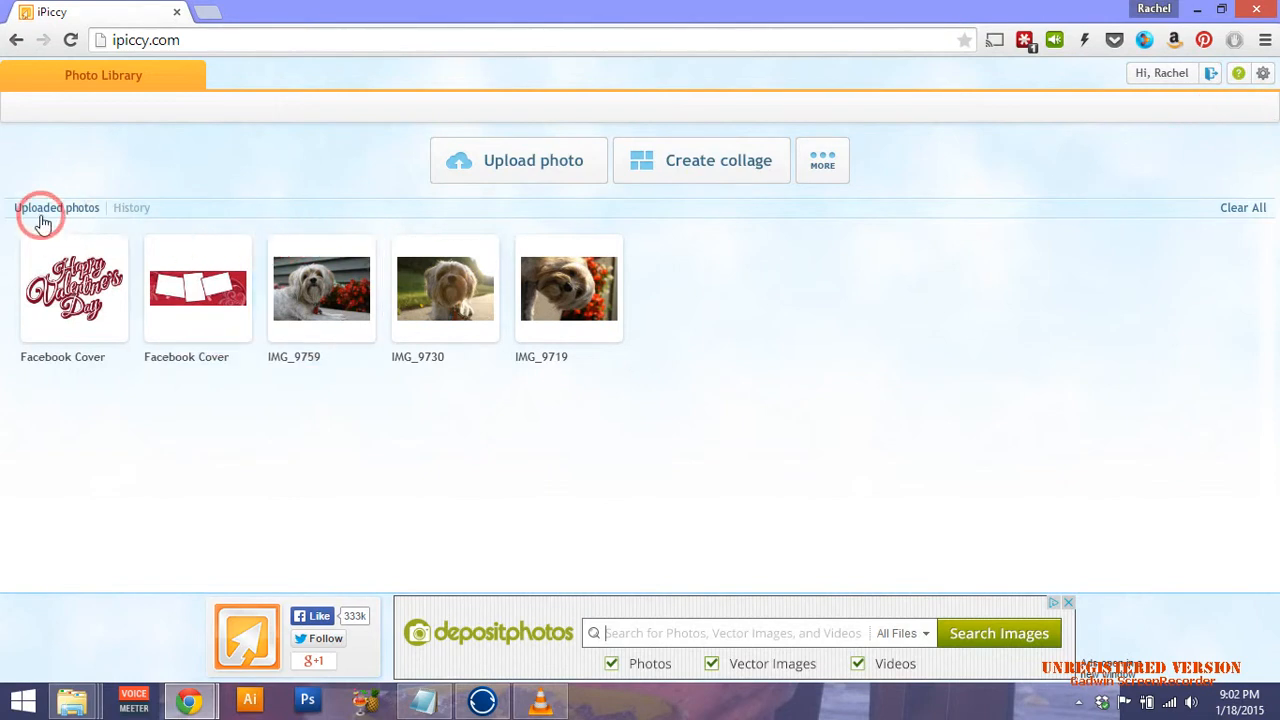
left_click(138, 210)
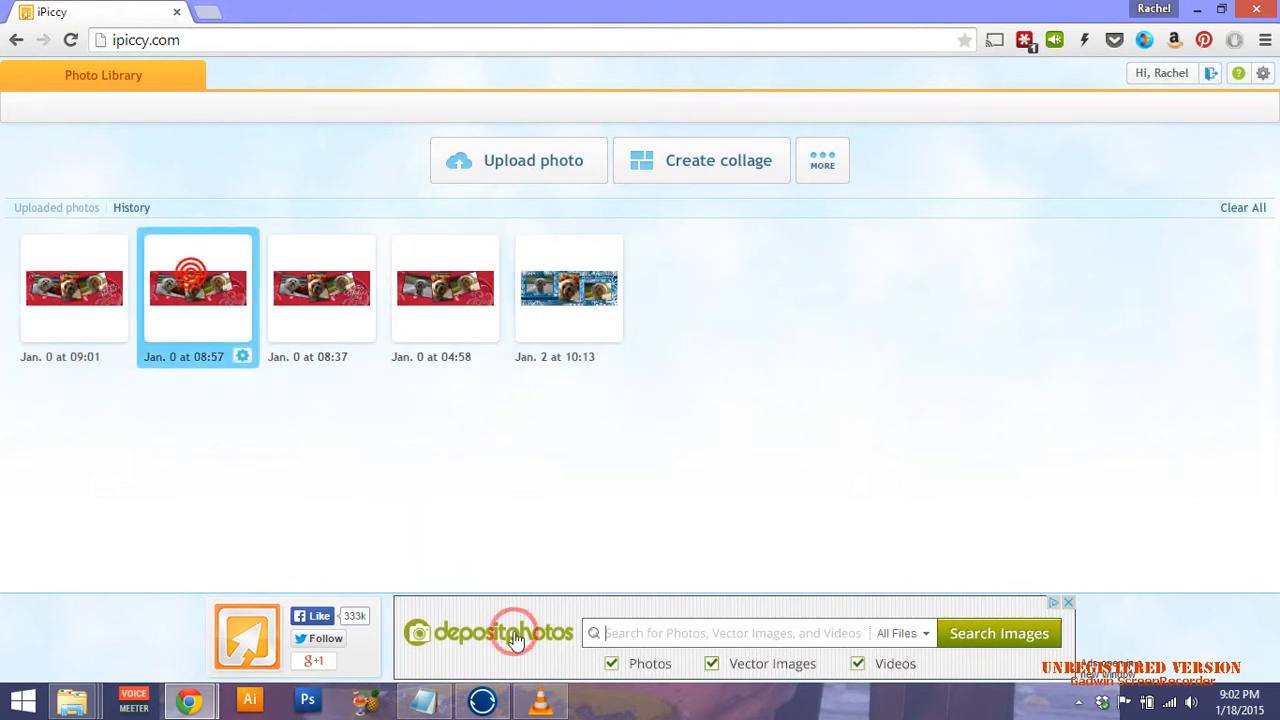
left_click(240, 356)
left_click(200, 290)
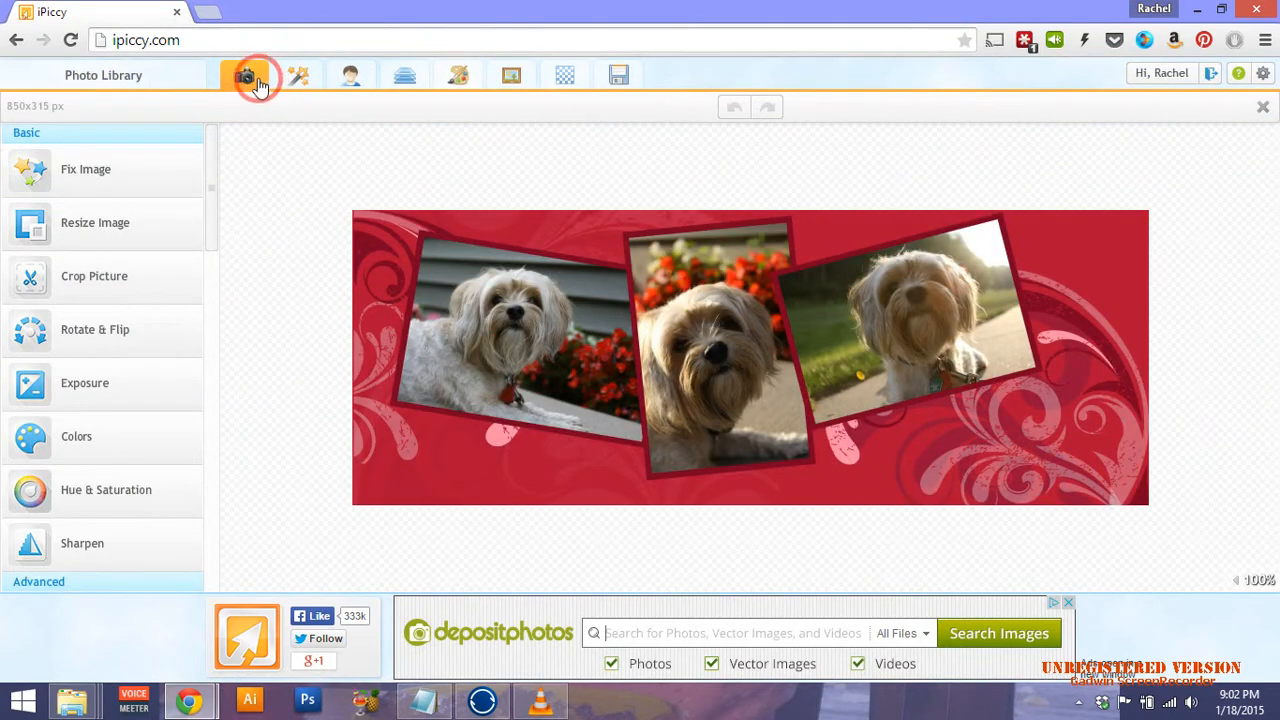
left_click(405, 72)
left_click(71, 134)
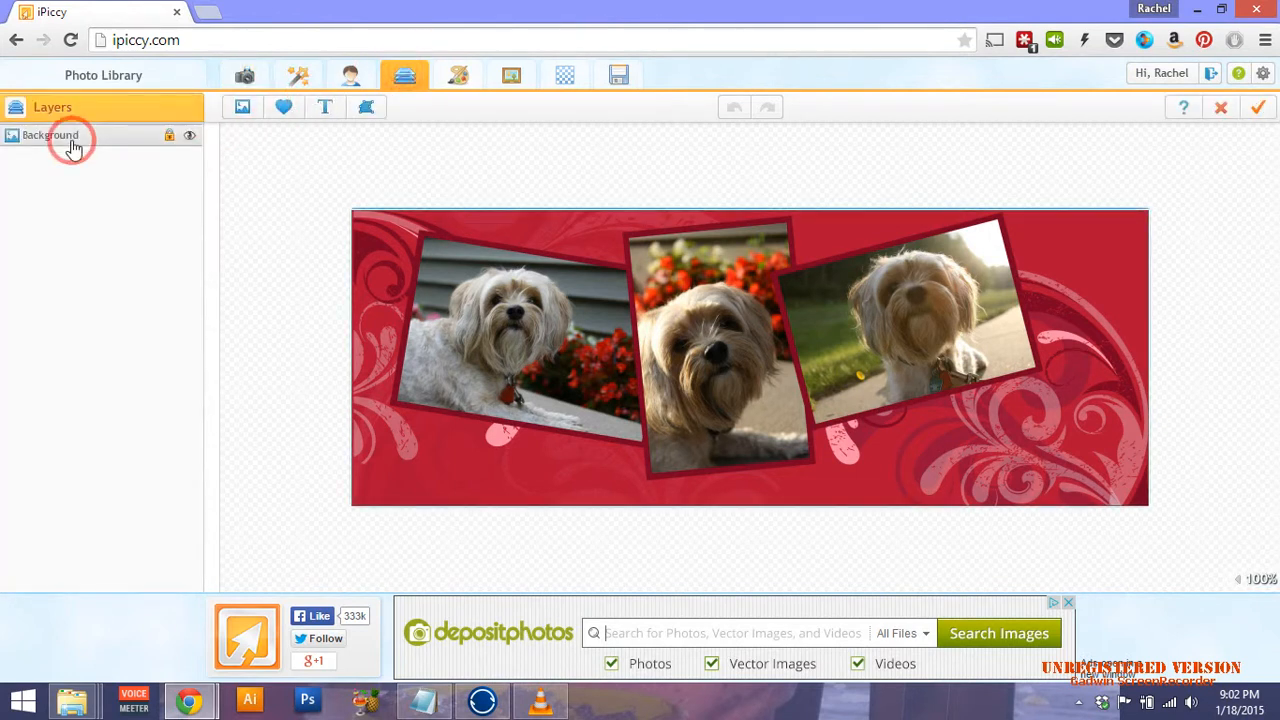
left_click(245, 108)
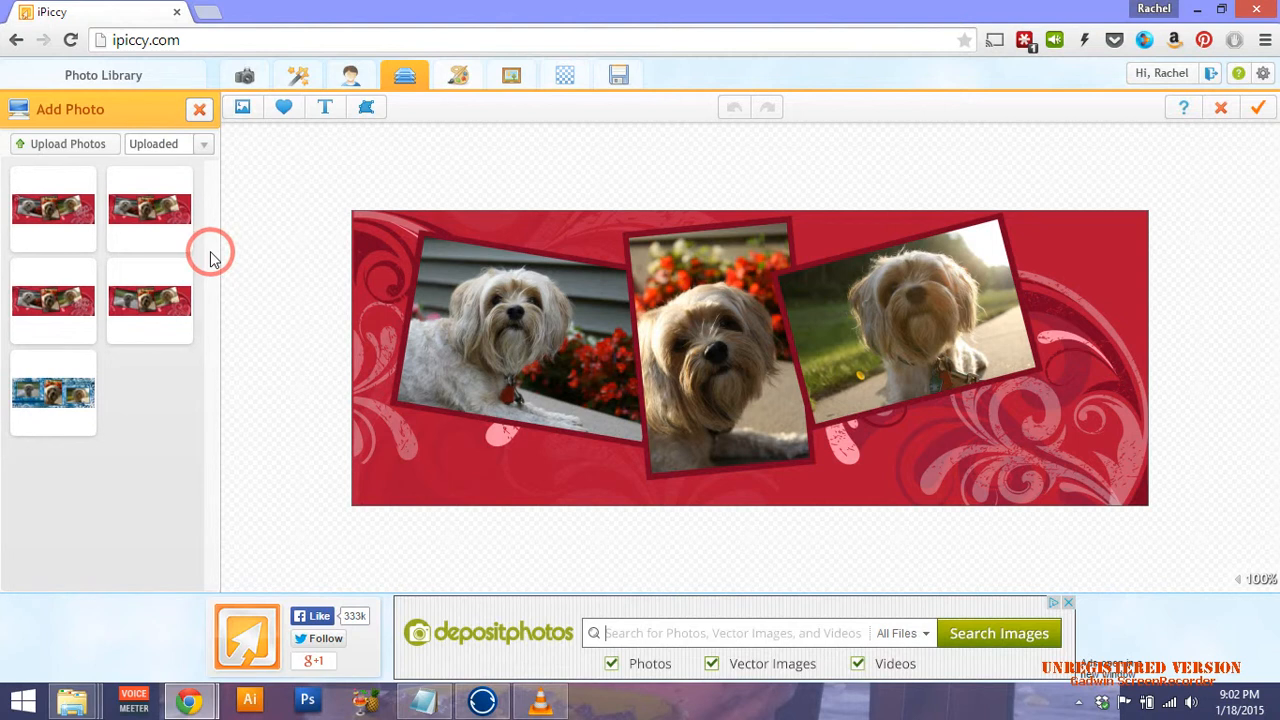
left_click(204, 145)
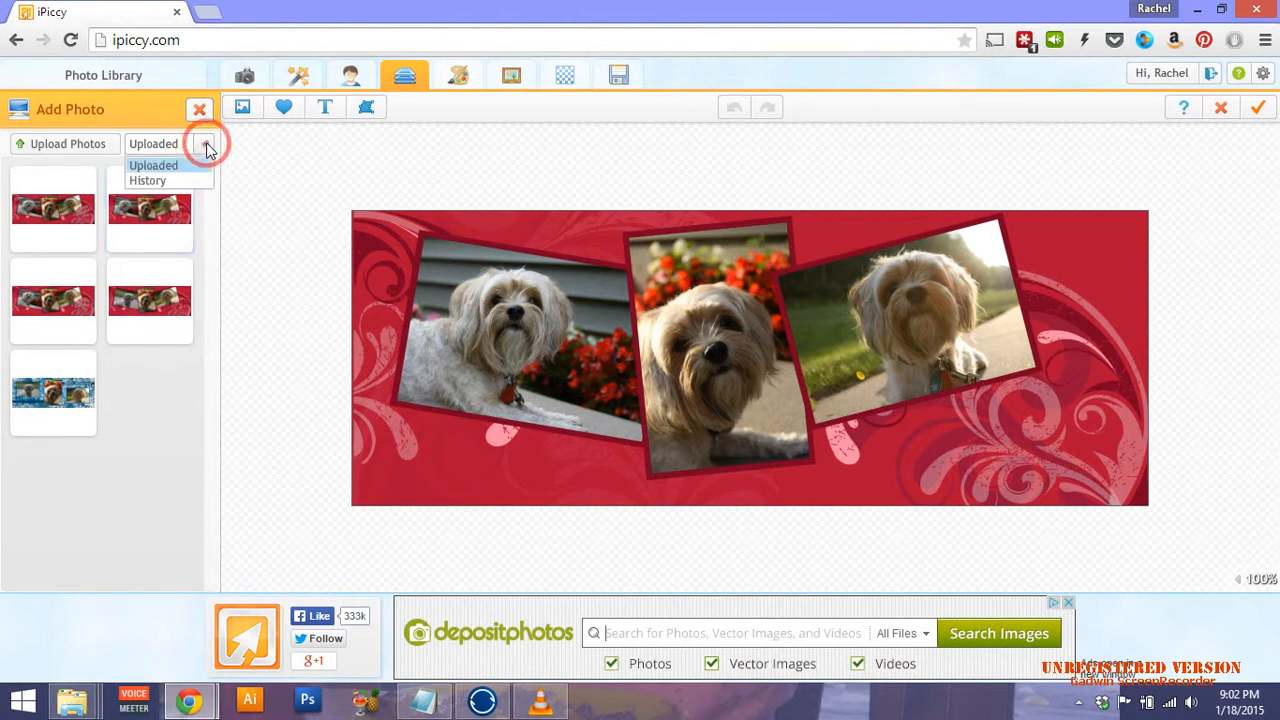
left_click(148, 180)
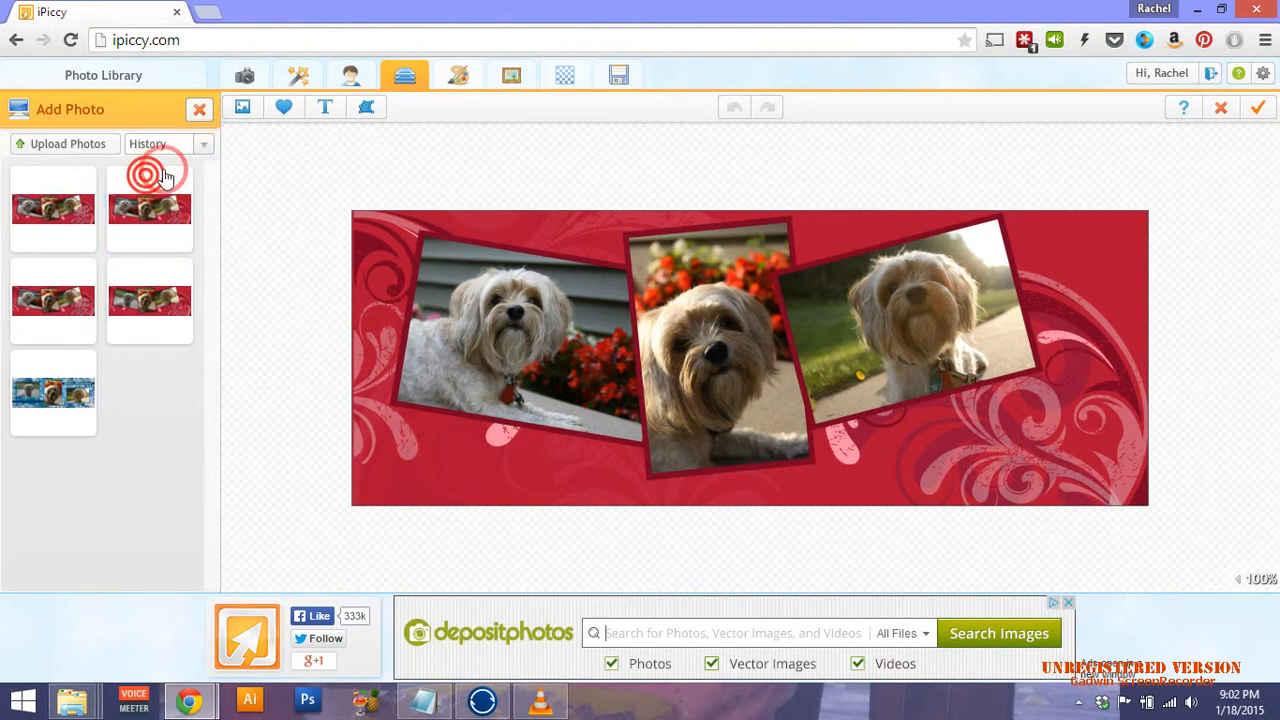
left_click(200, 149)
left_click(167, 166)
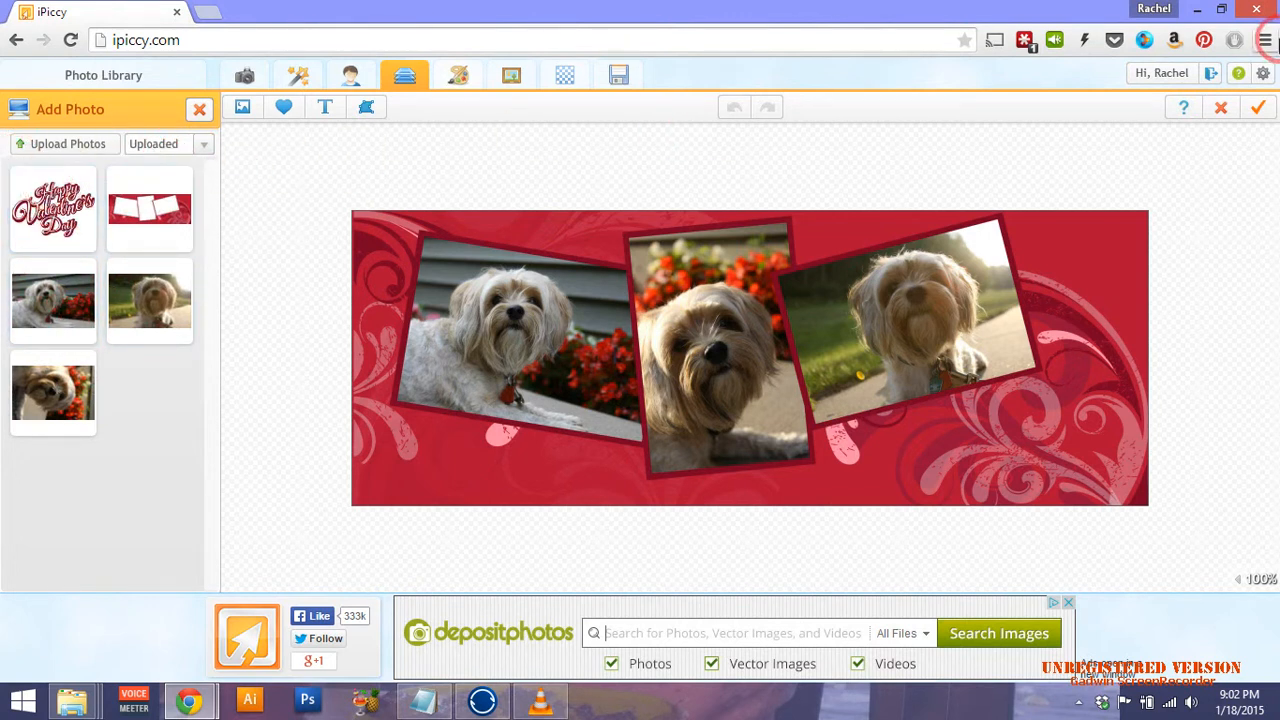
left_click(1221, 108)
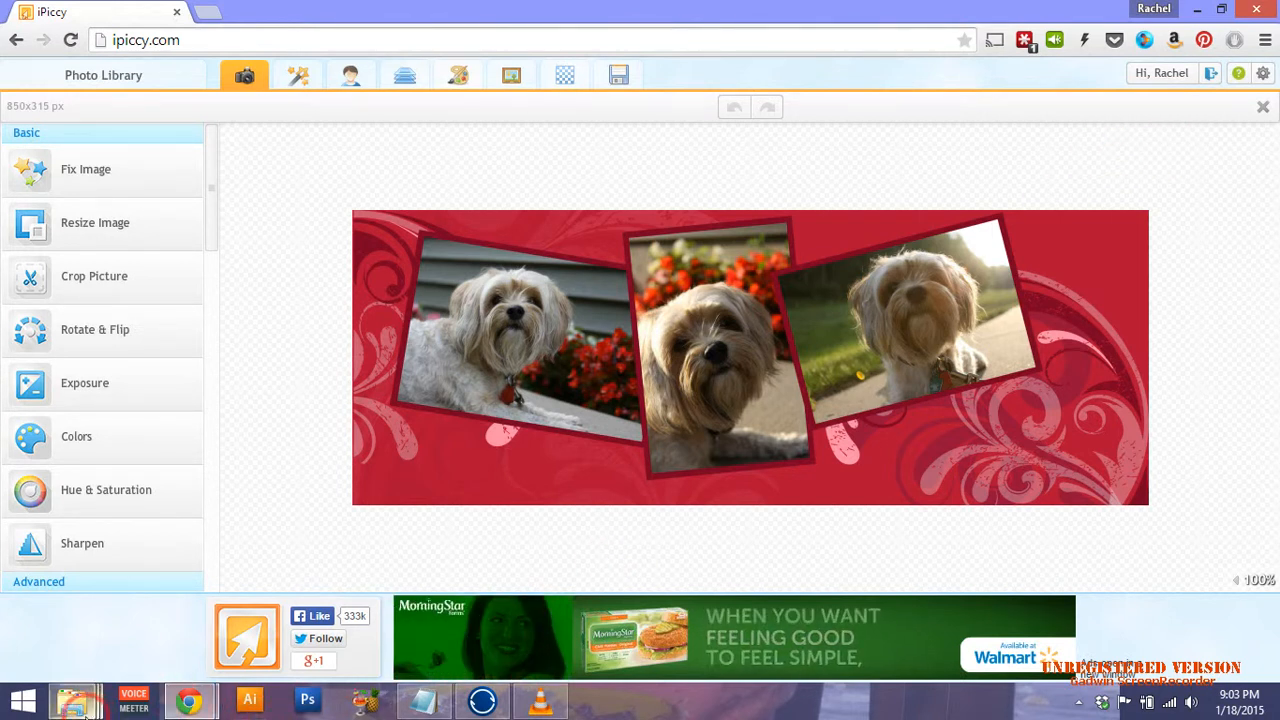
mouse_move(500, 704)
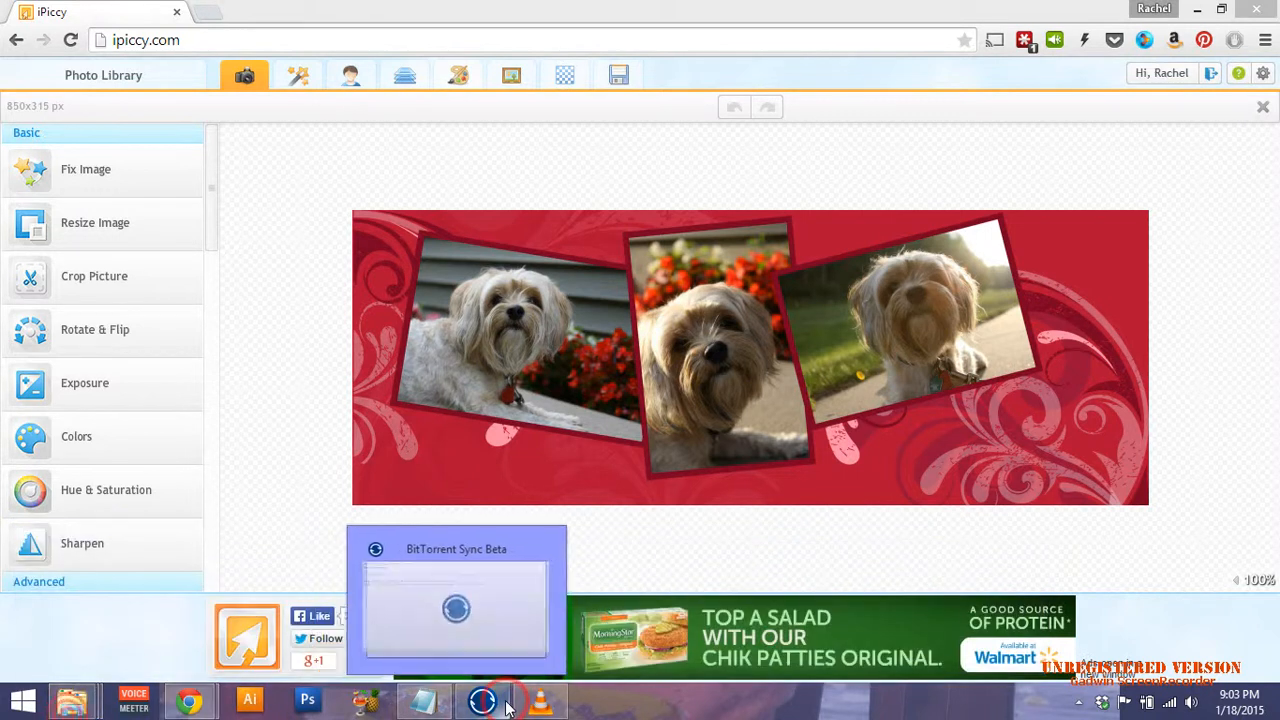